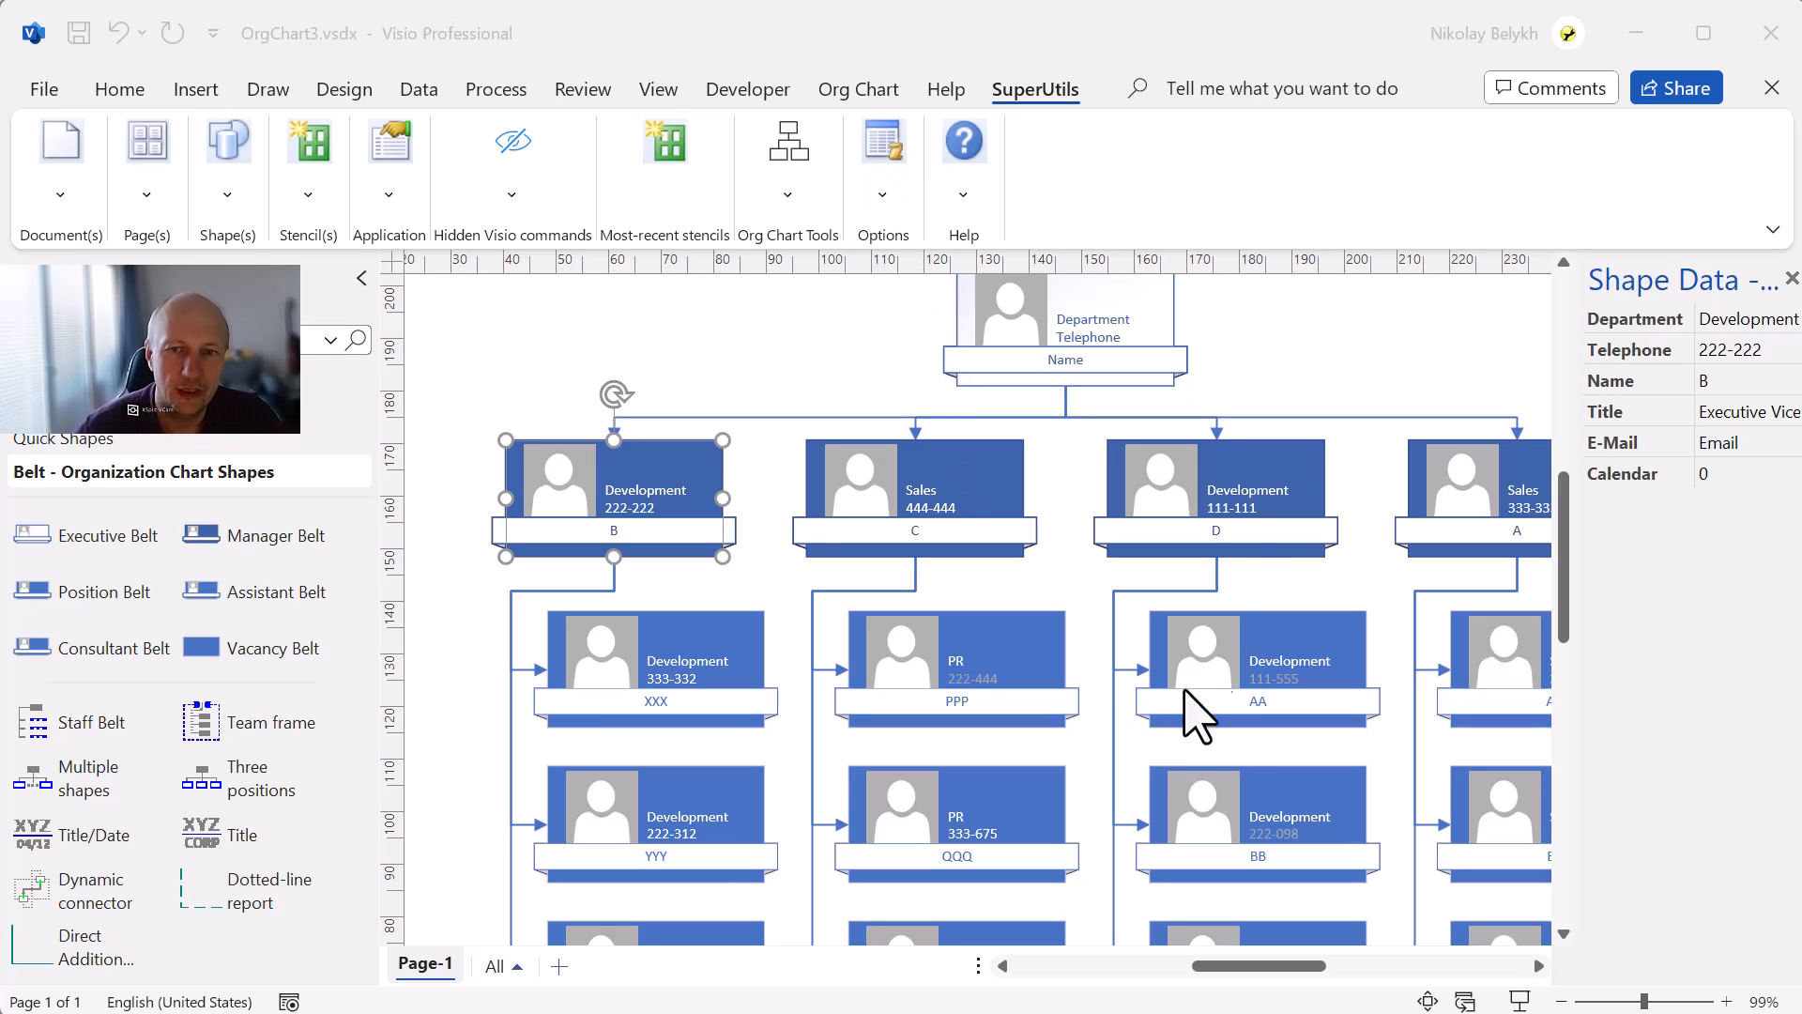
Sort the org chart's top-level positions by Name in ascending order, with descending order turned off.
scroll(1187, 530, "down", 1)
scroll(1188, 530, "up", 1)
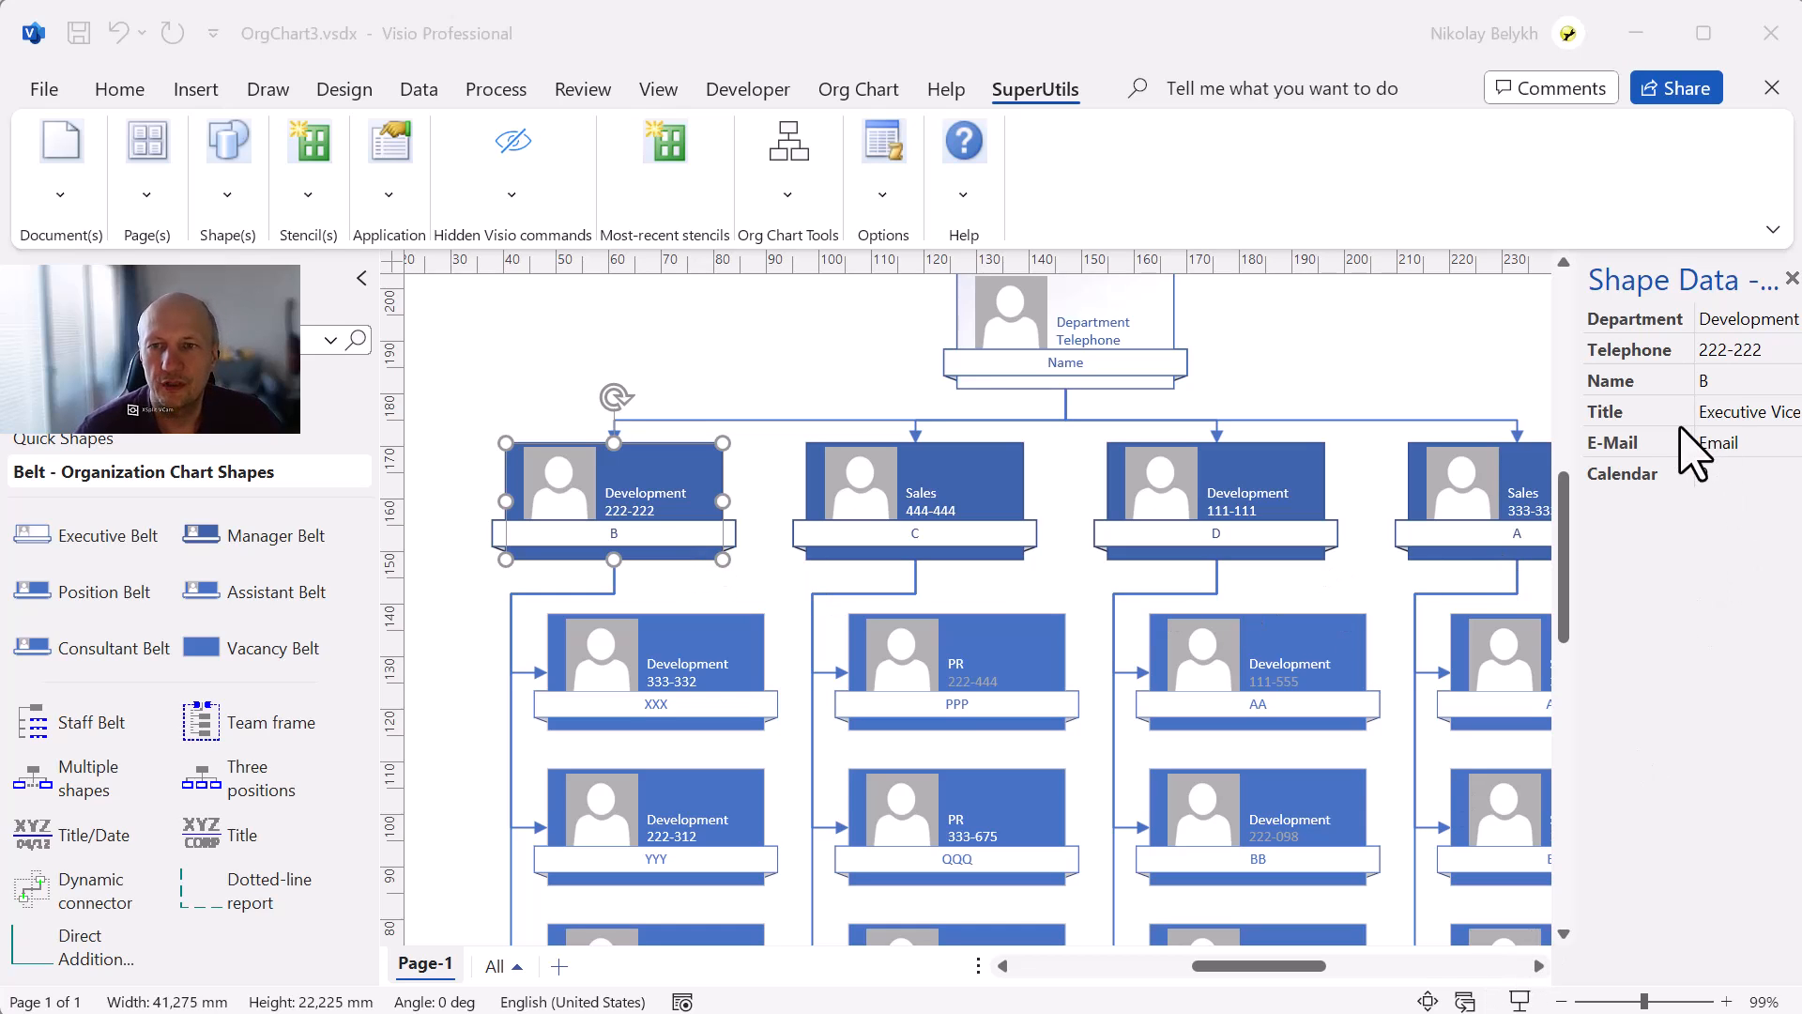
left_click(799, 387)
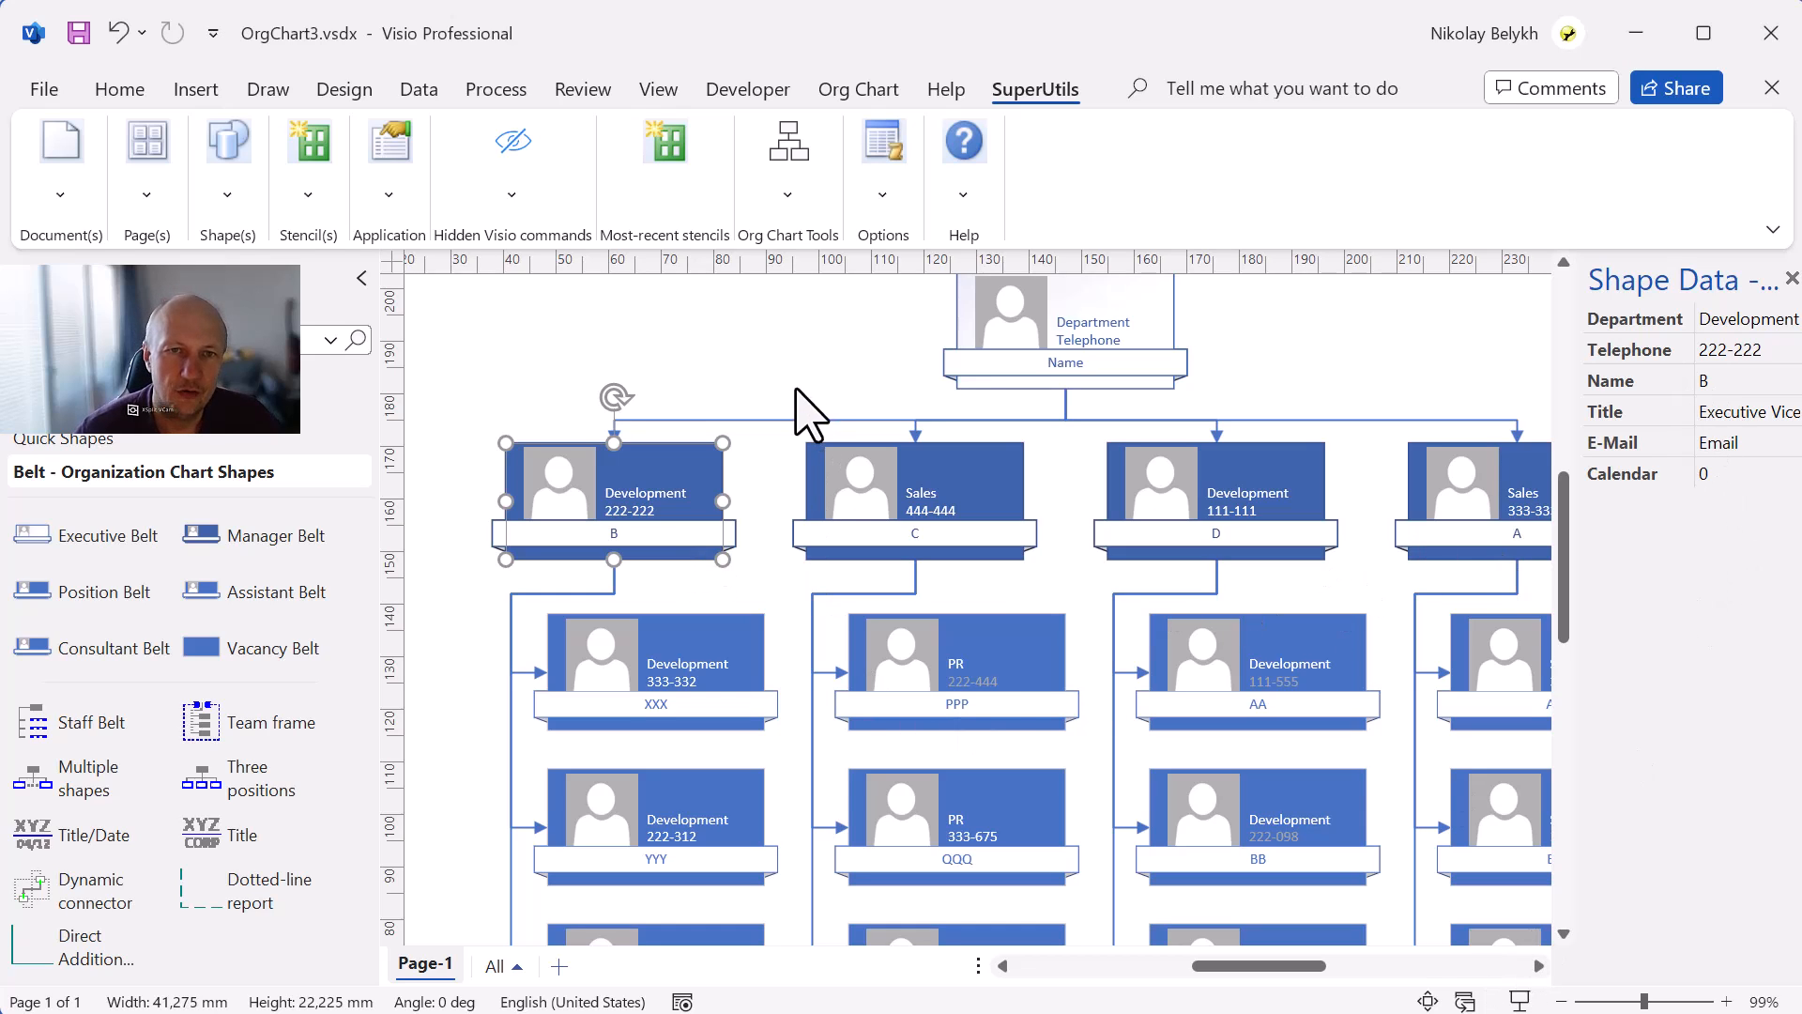
left_click(800, 387)
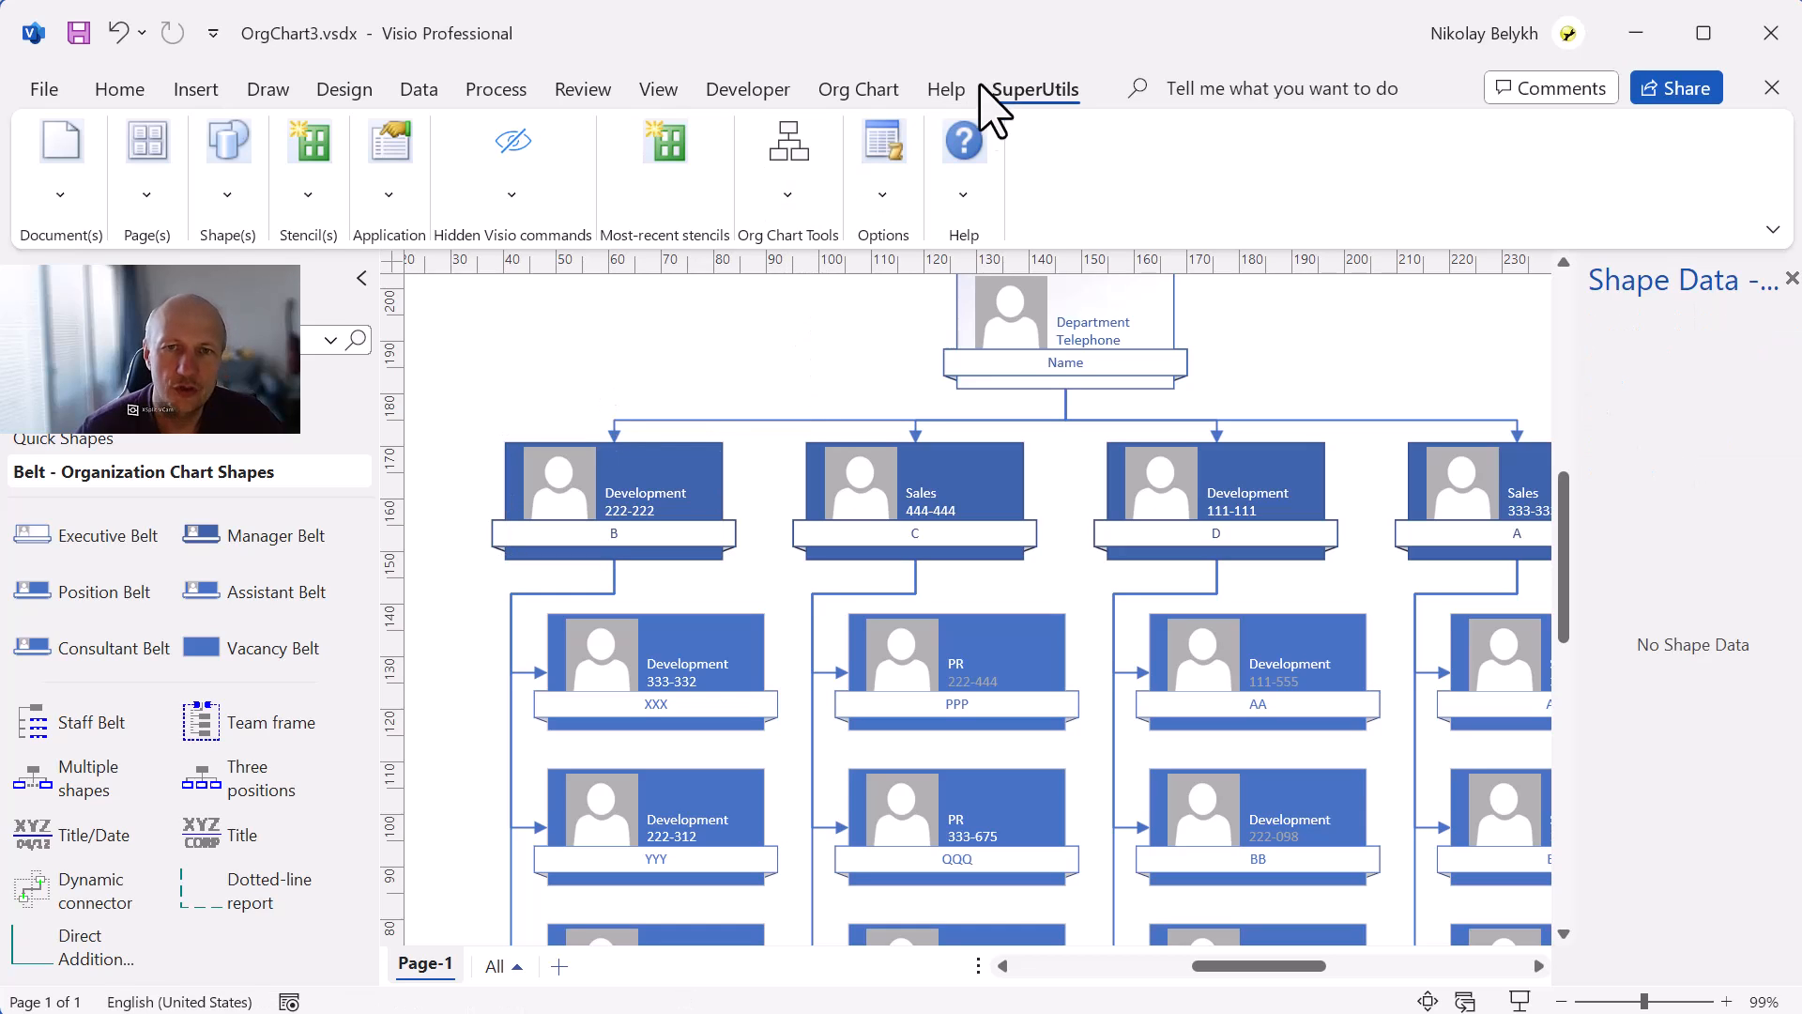
left_click(804, 188)
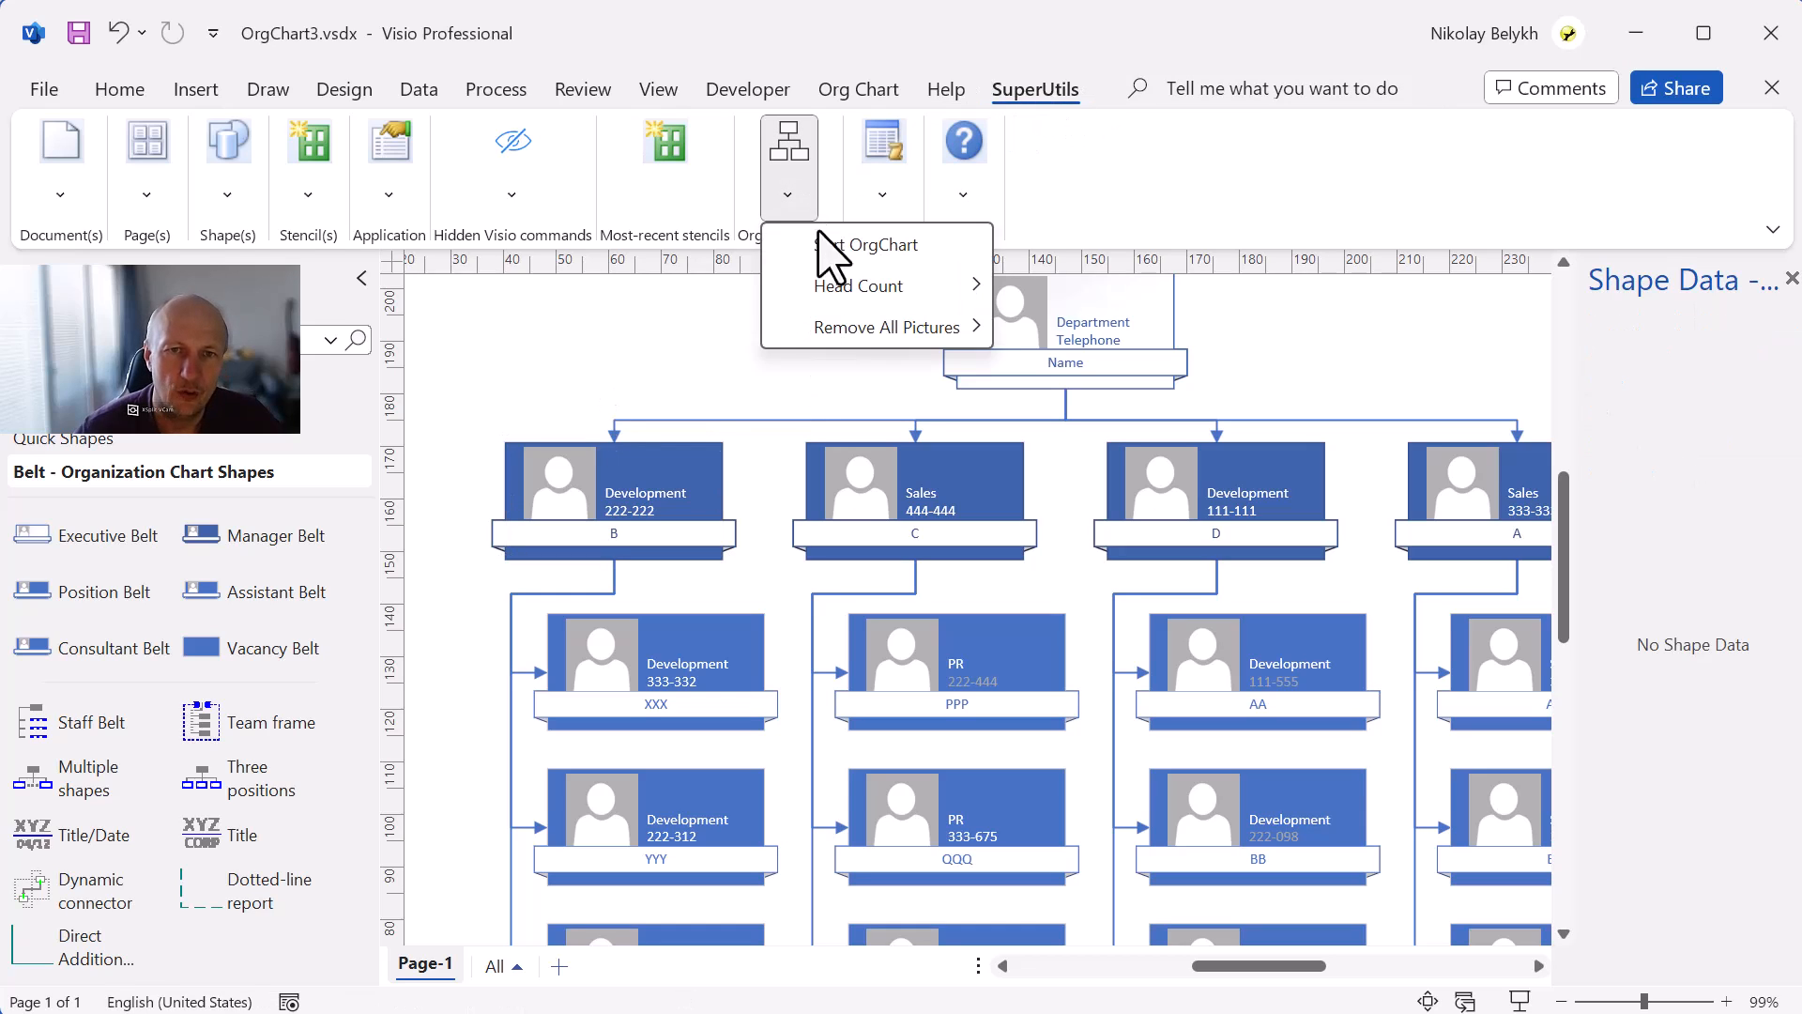
left_click(836, 246)
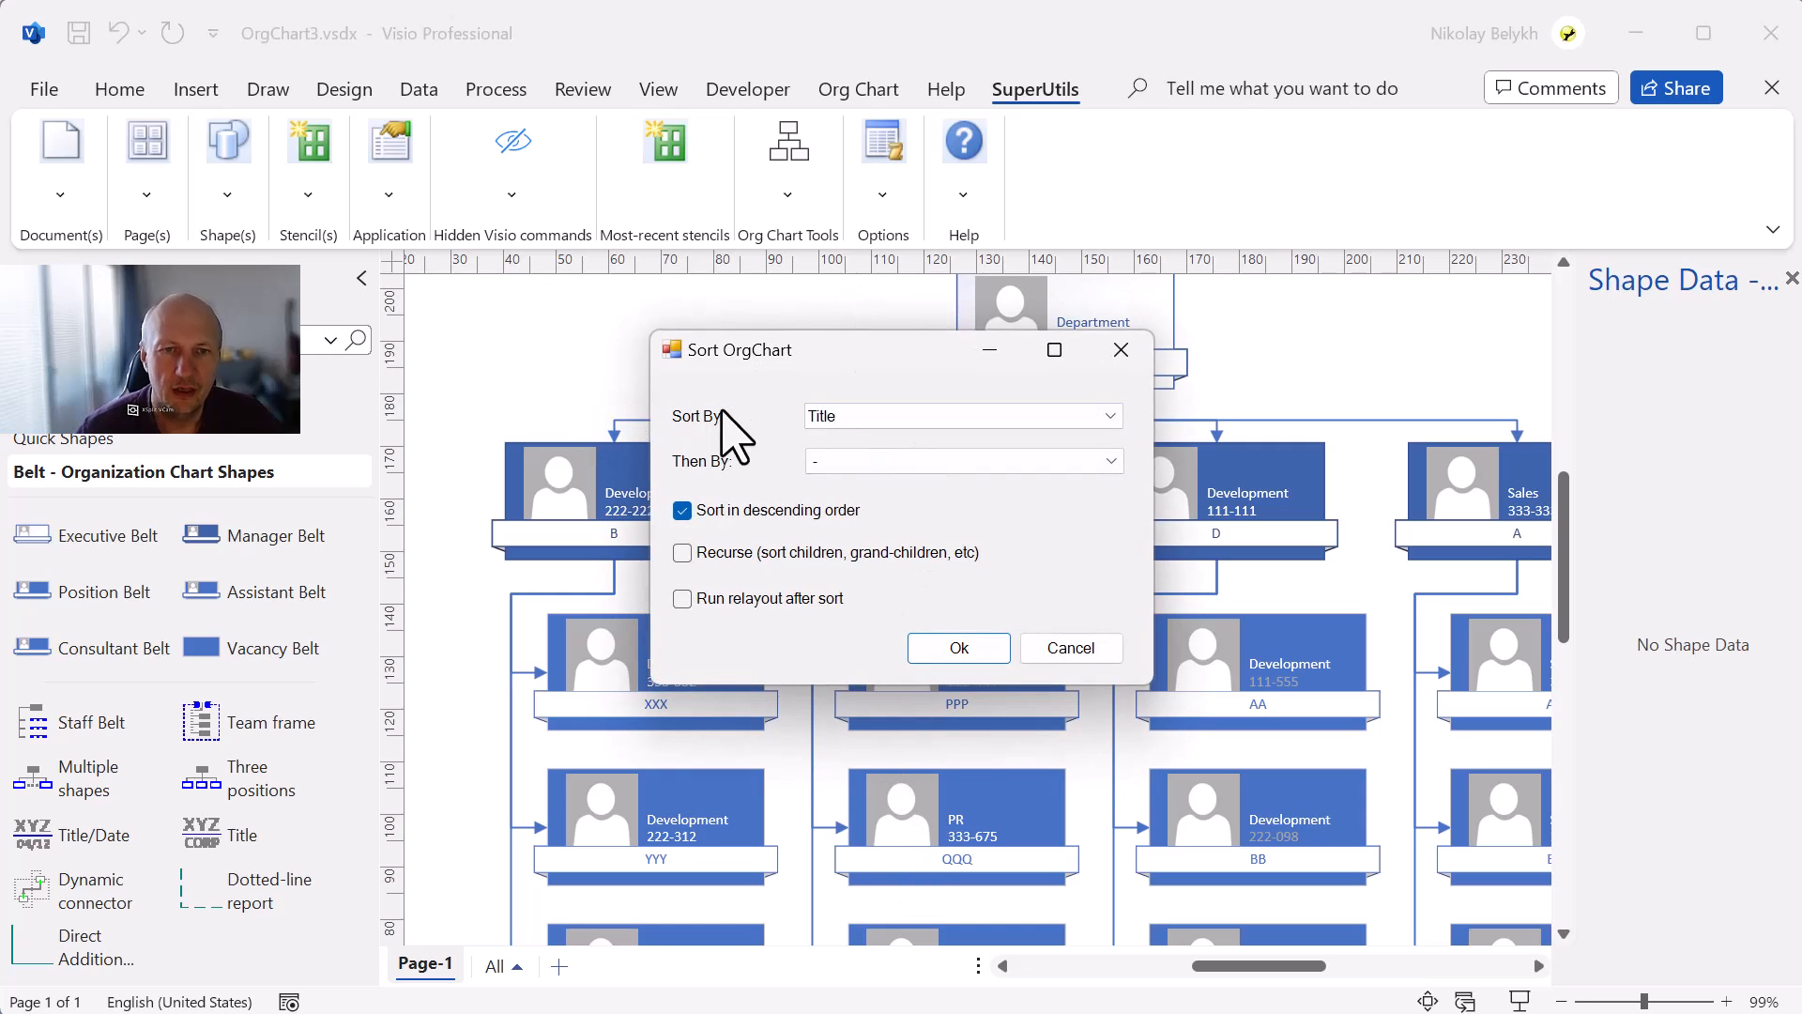
left_click(844, 418)
left_click(853, 477)
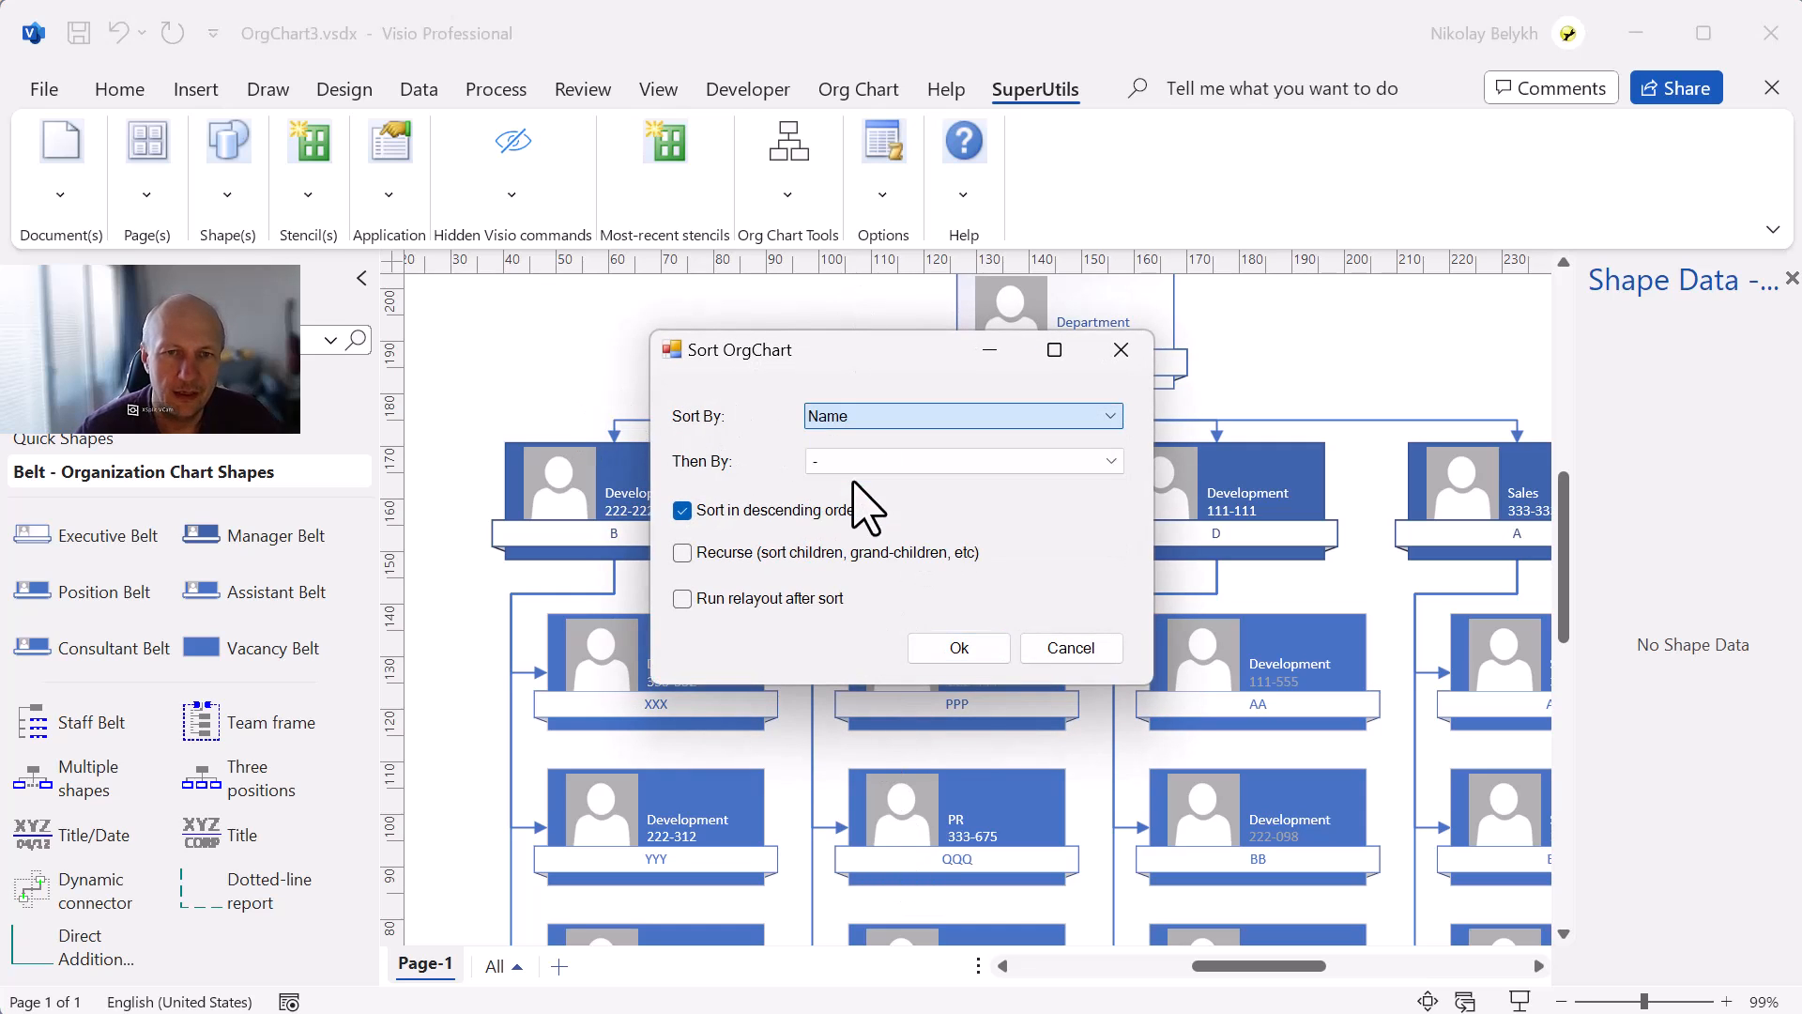
left_click(742, 509)
left_click_drag(873, 362, 848, 604)
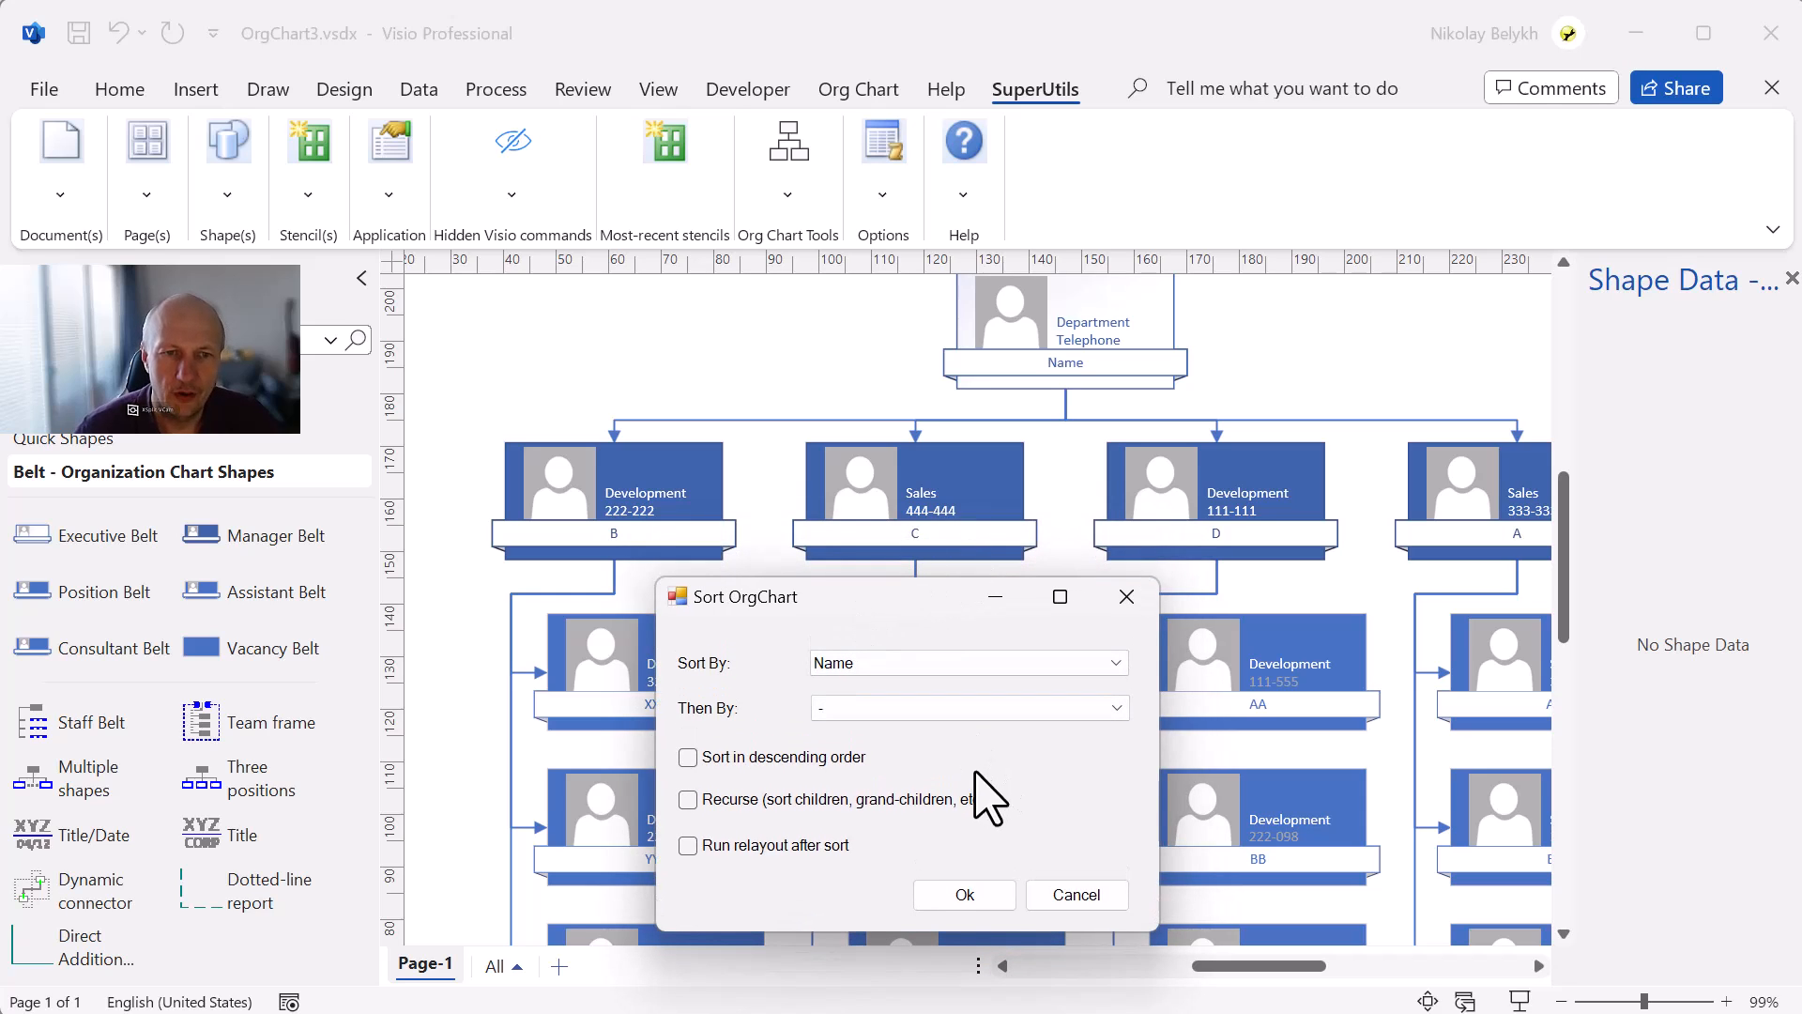
left_click(976, 893)
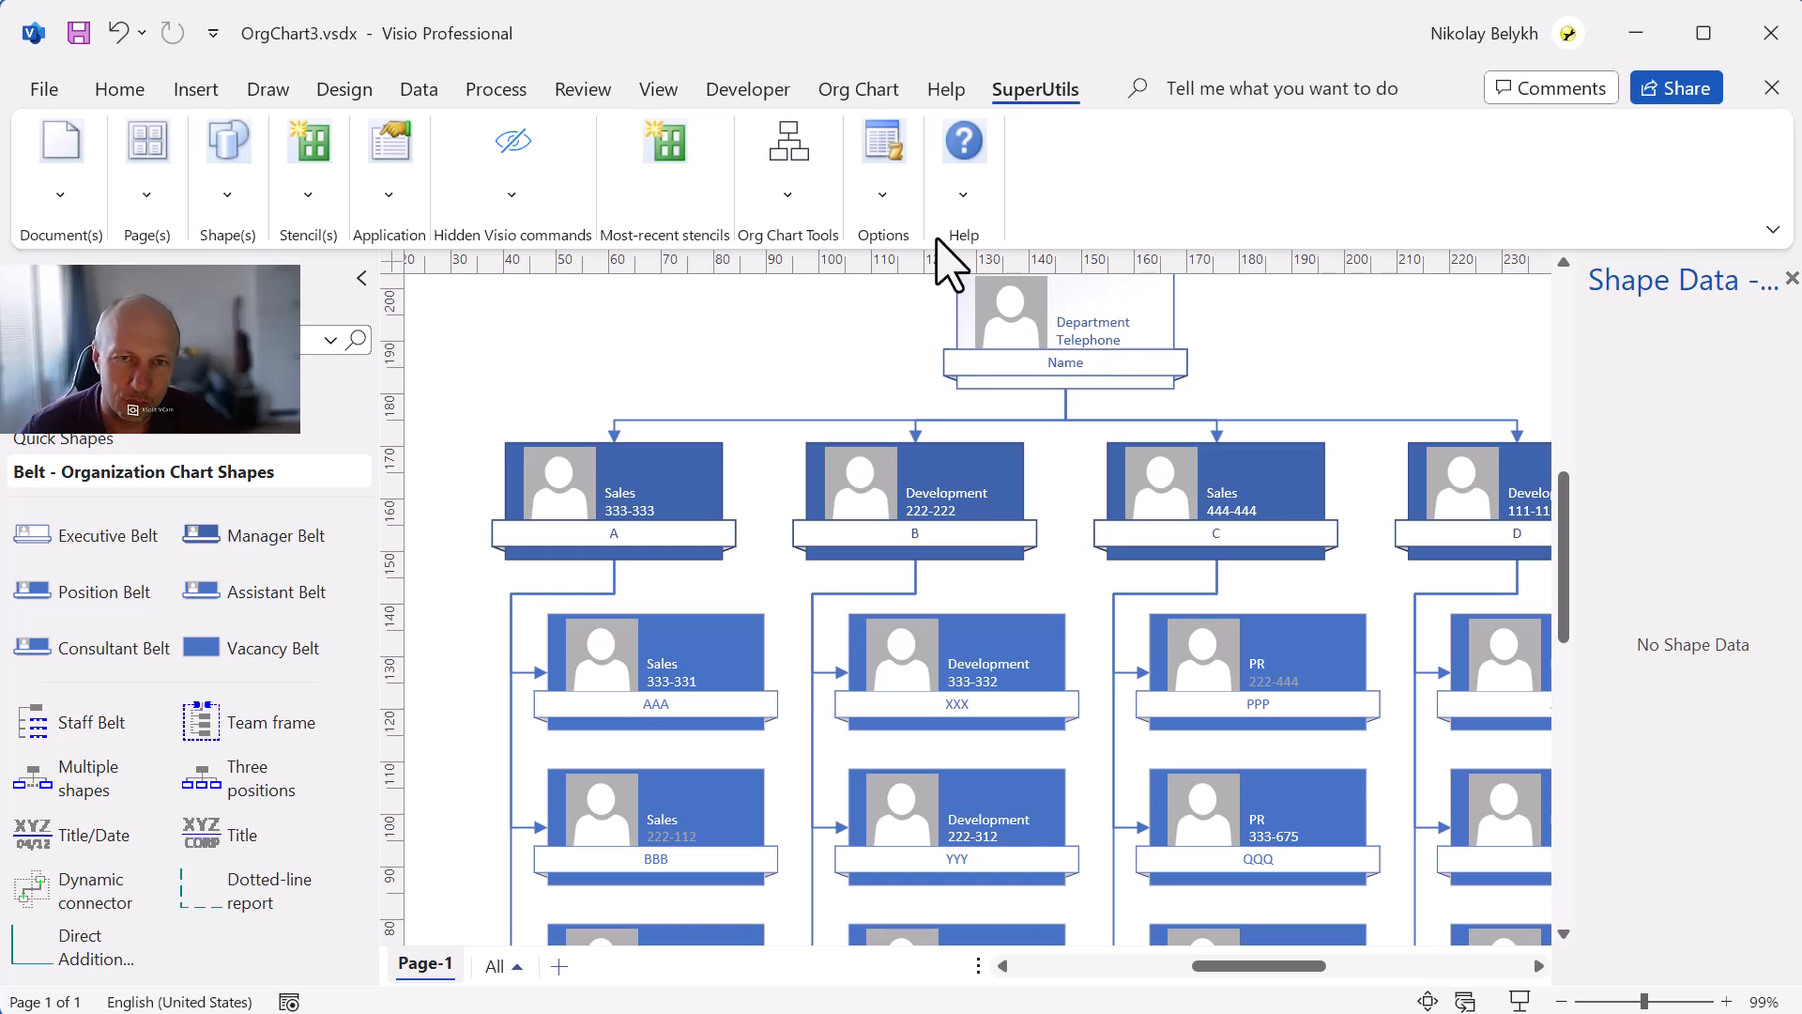
Sort the top-level positions by Telephone in ascending order.
left_click(901, 196)
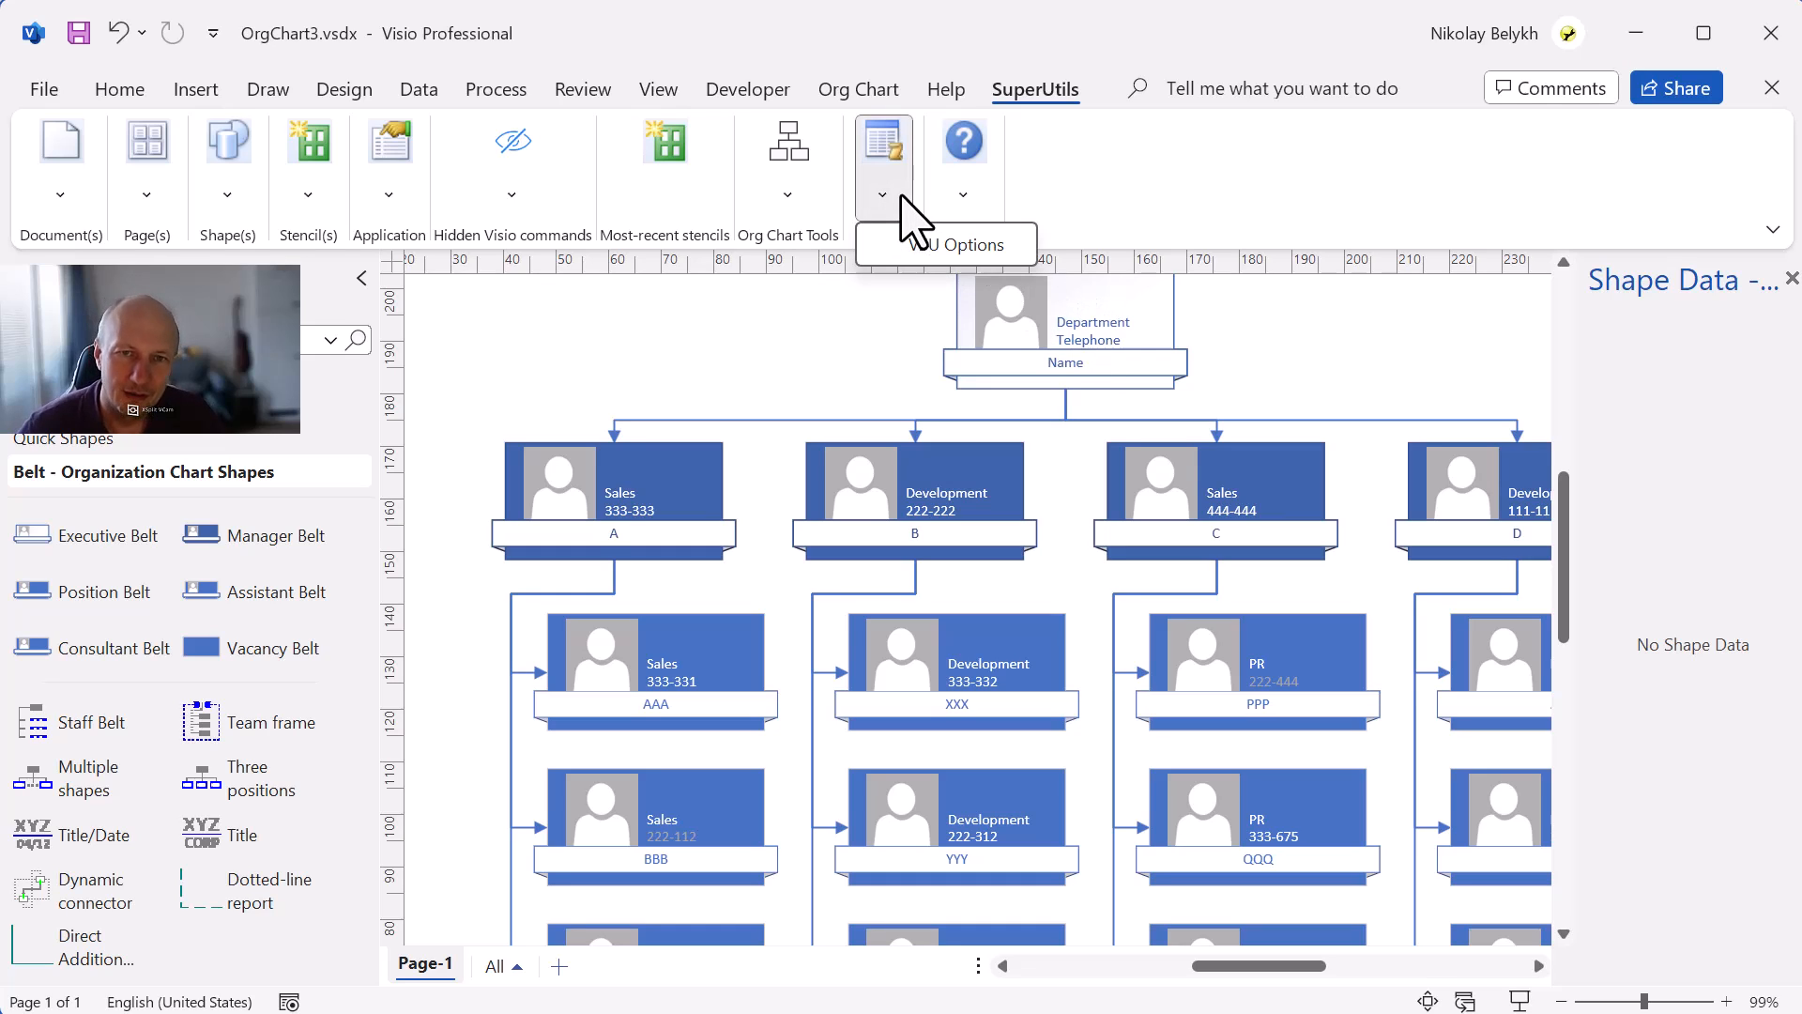
left_click(790, 199)
left_click(804, 242)
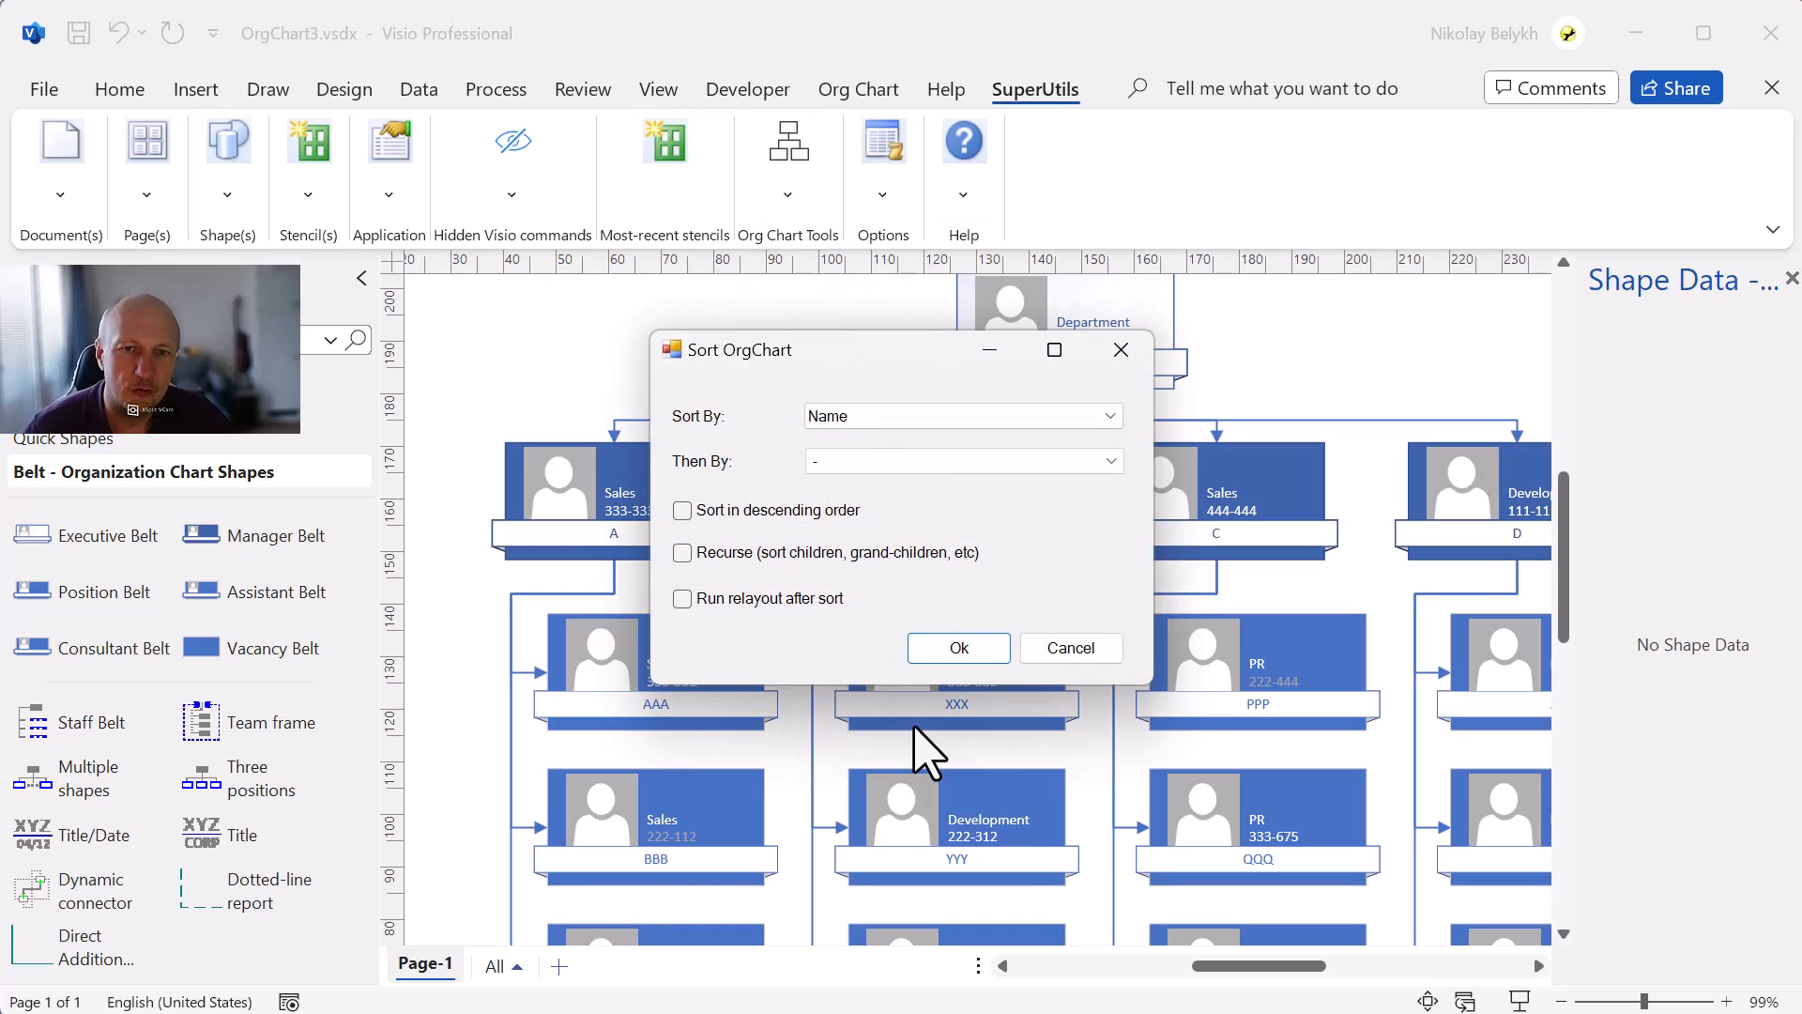
left_click(938, 416)
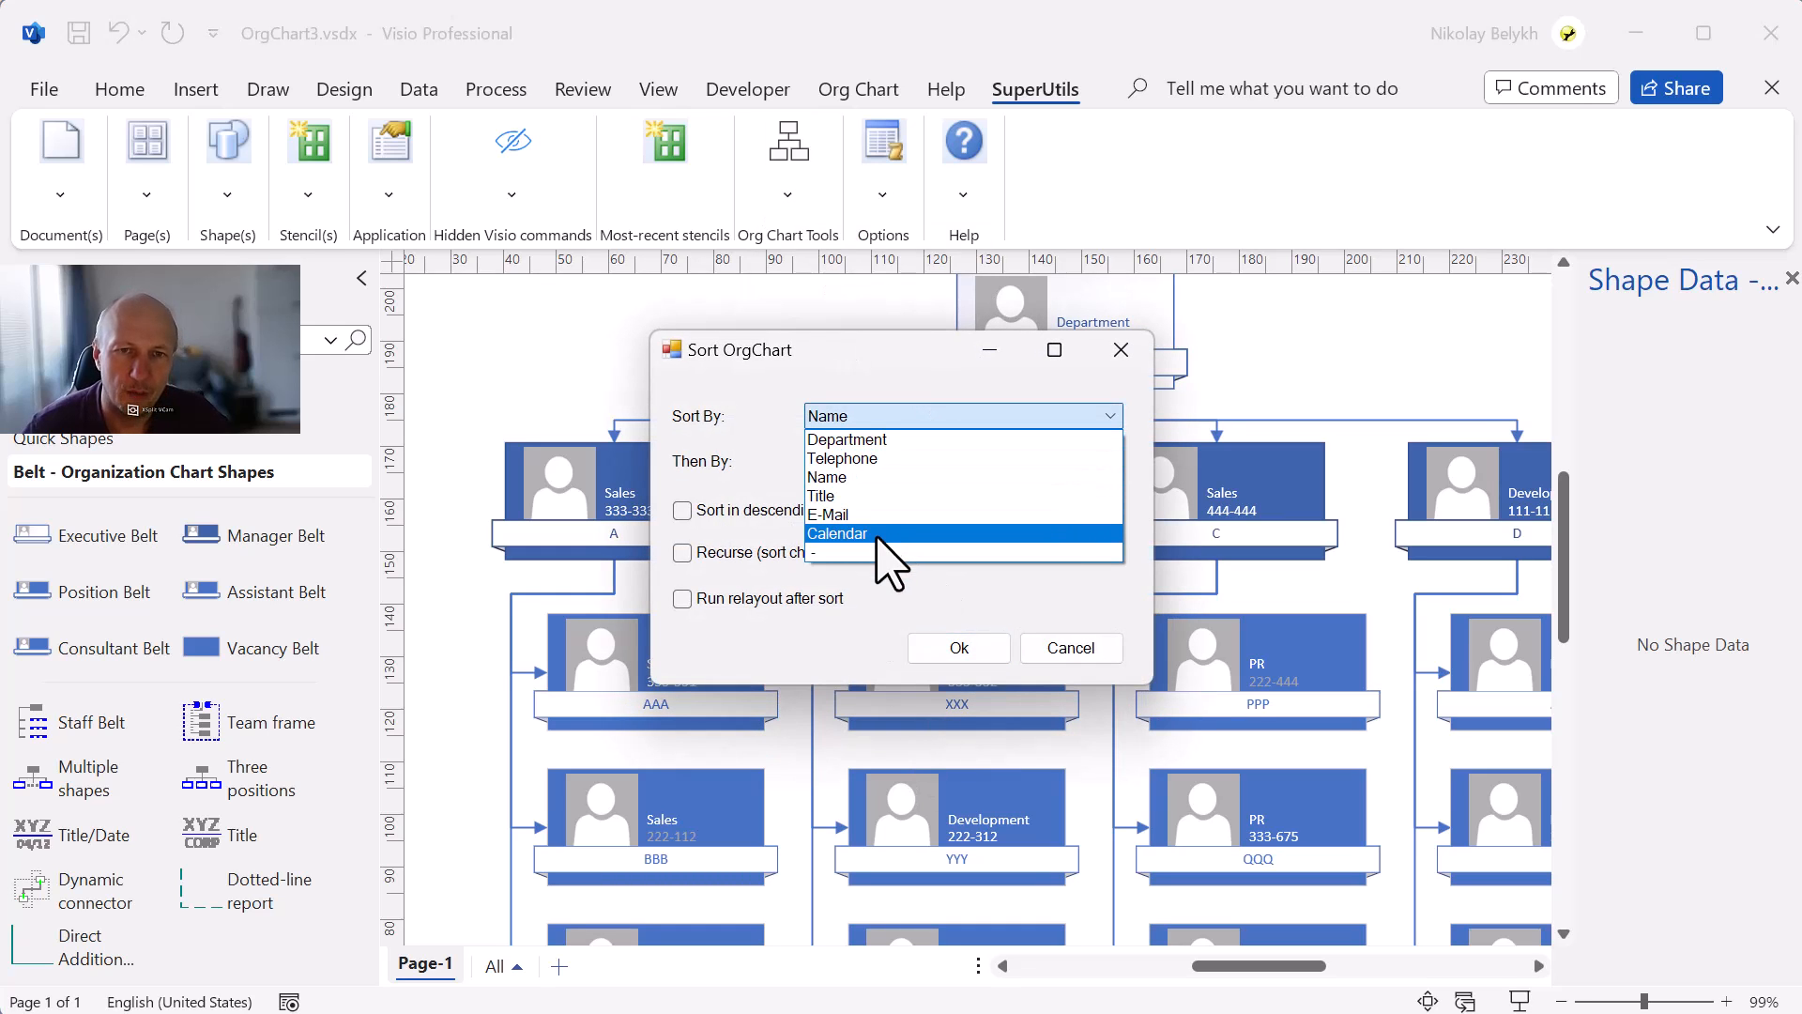
left_click(884, 459)
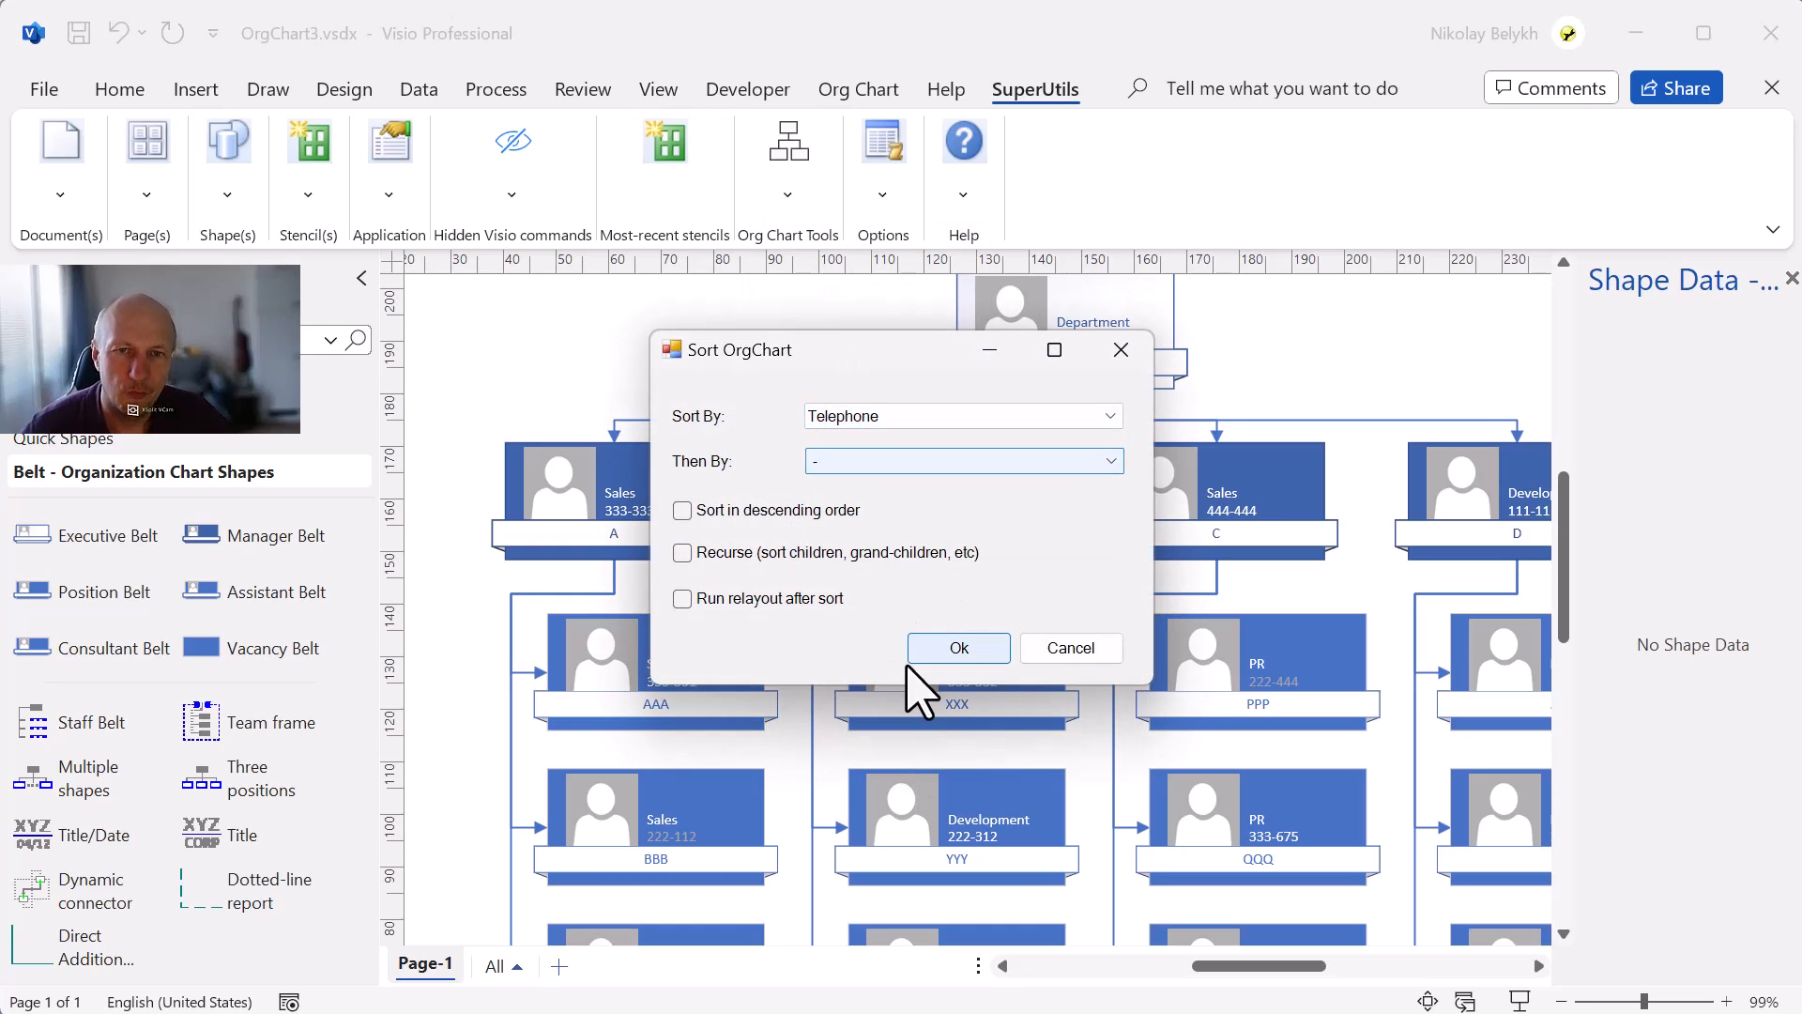
left_click(956, 648)
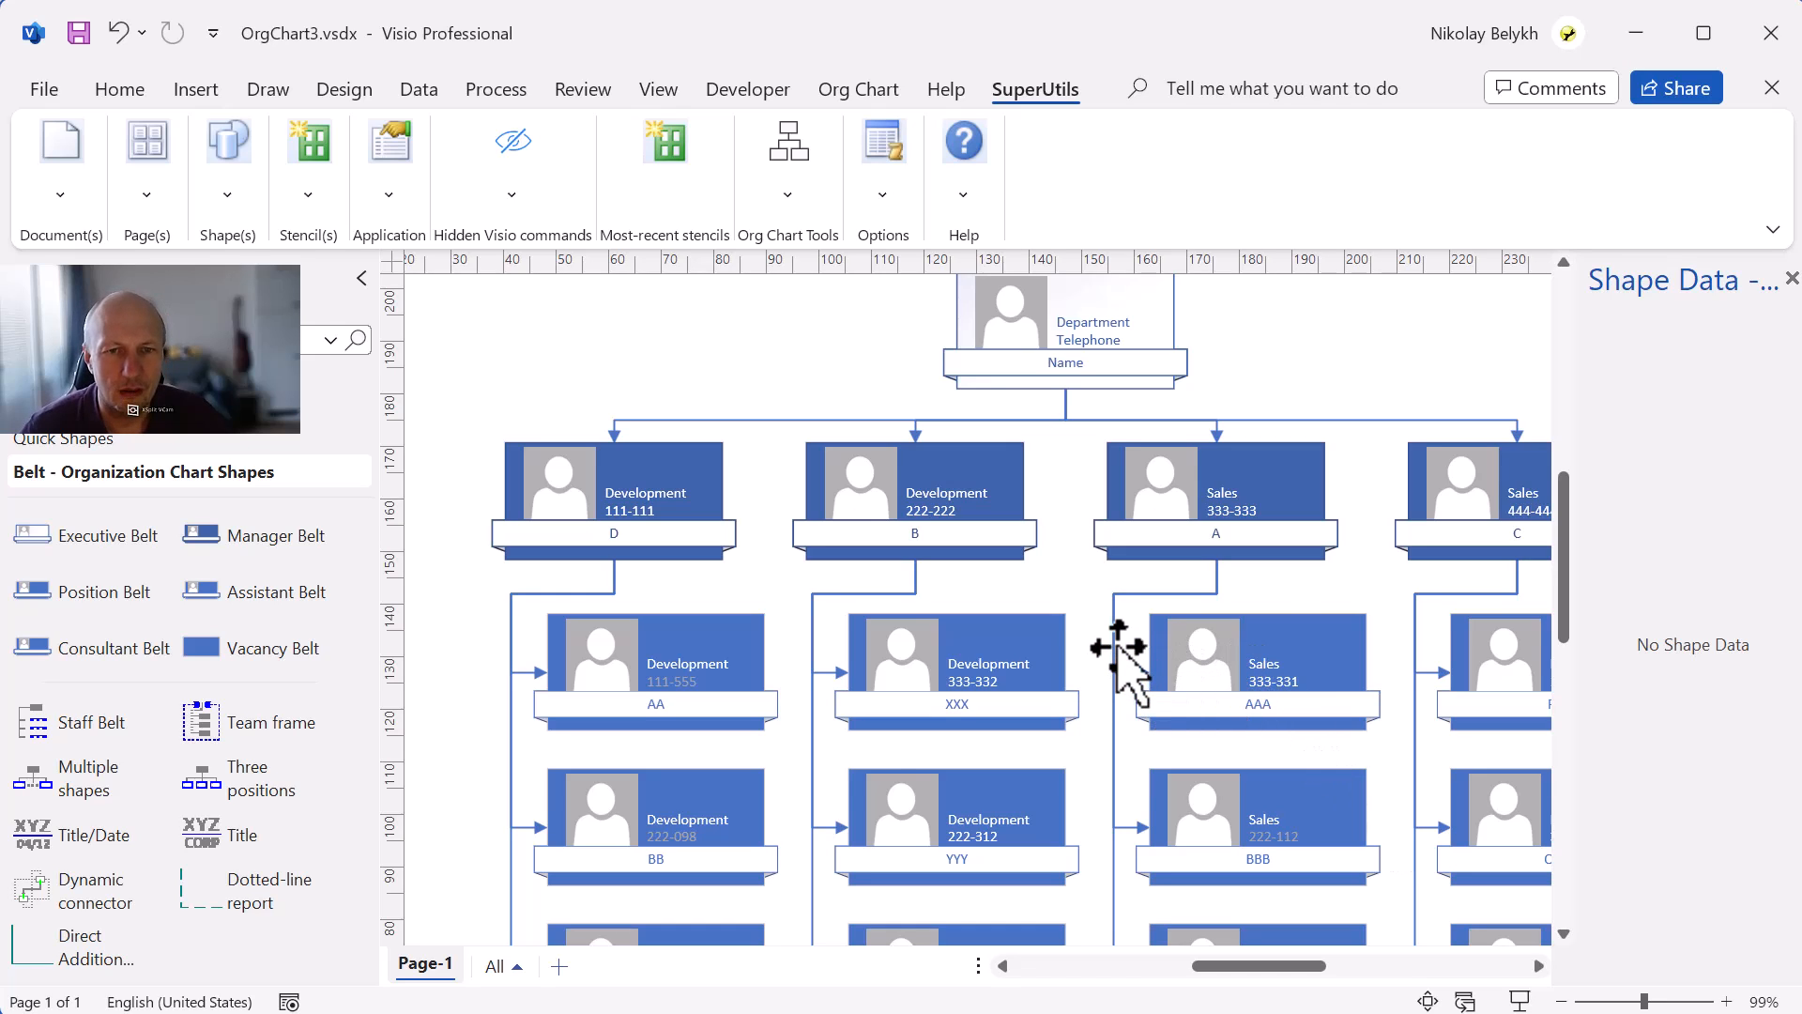
Inspect the reordered chart and the top position's shape data.
scroll(1117, 658, "down", 2)
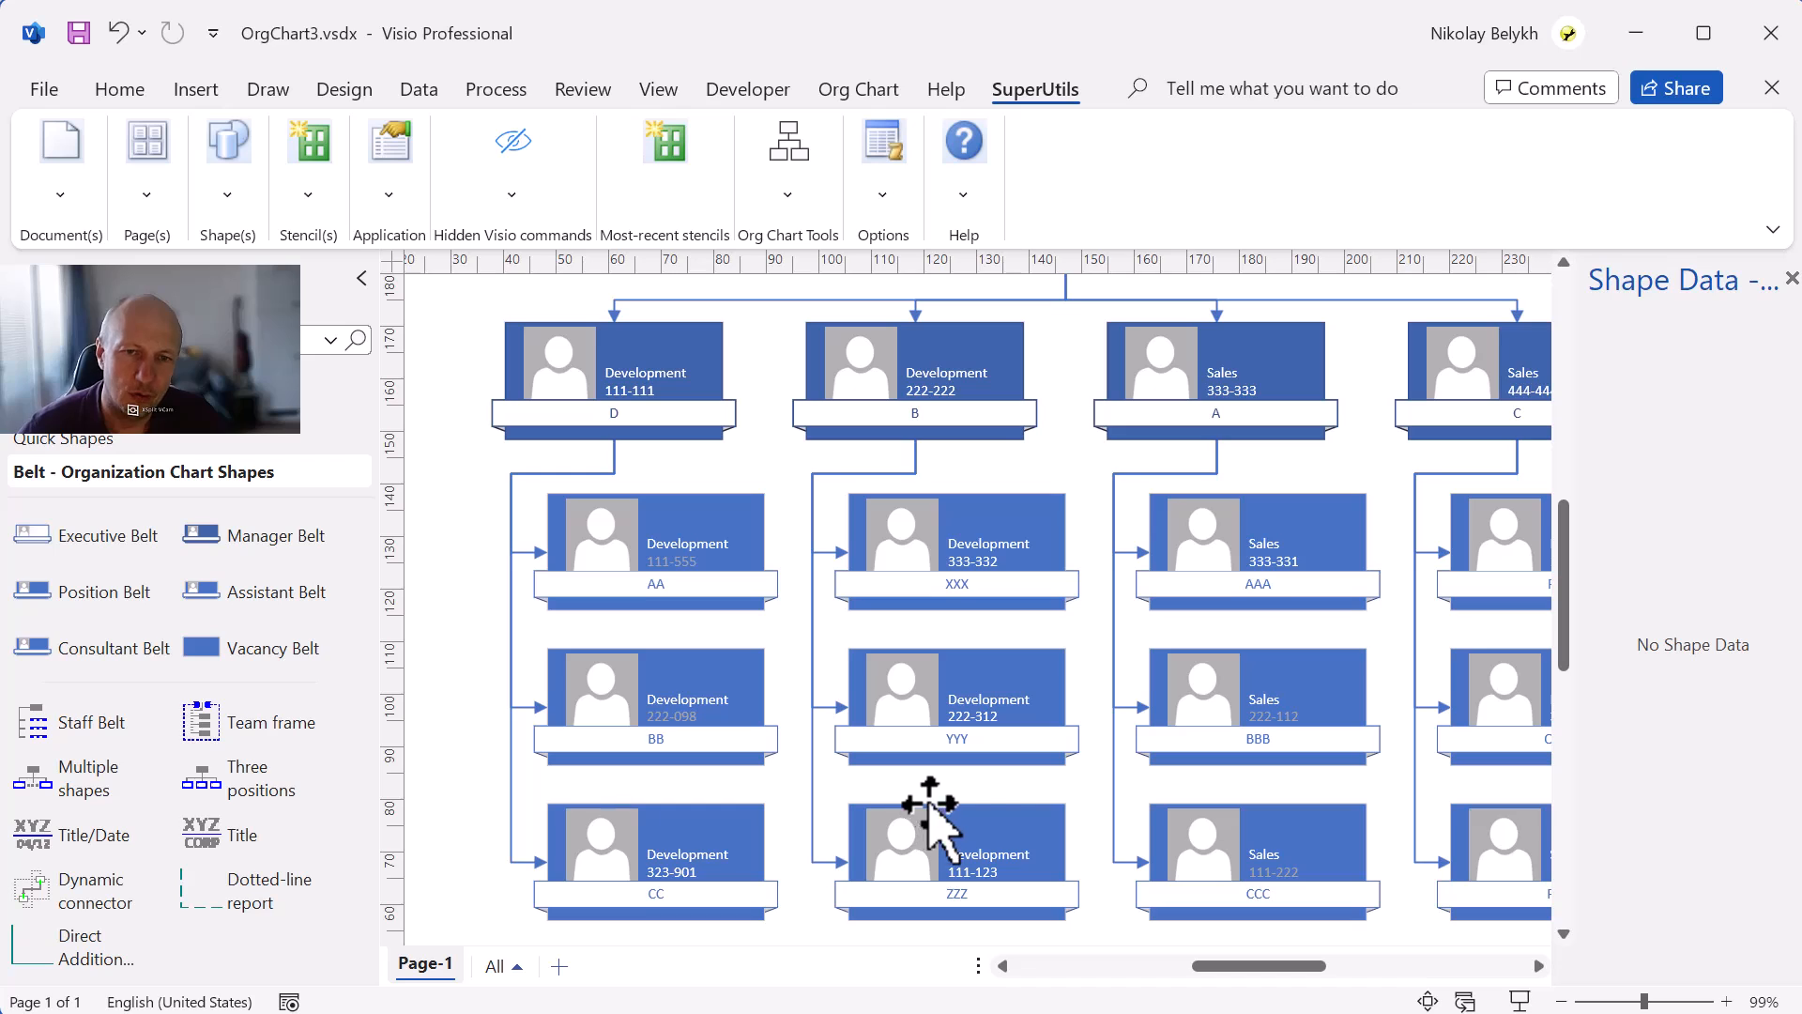
scroll(977, 764, "up", 1)
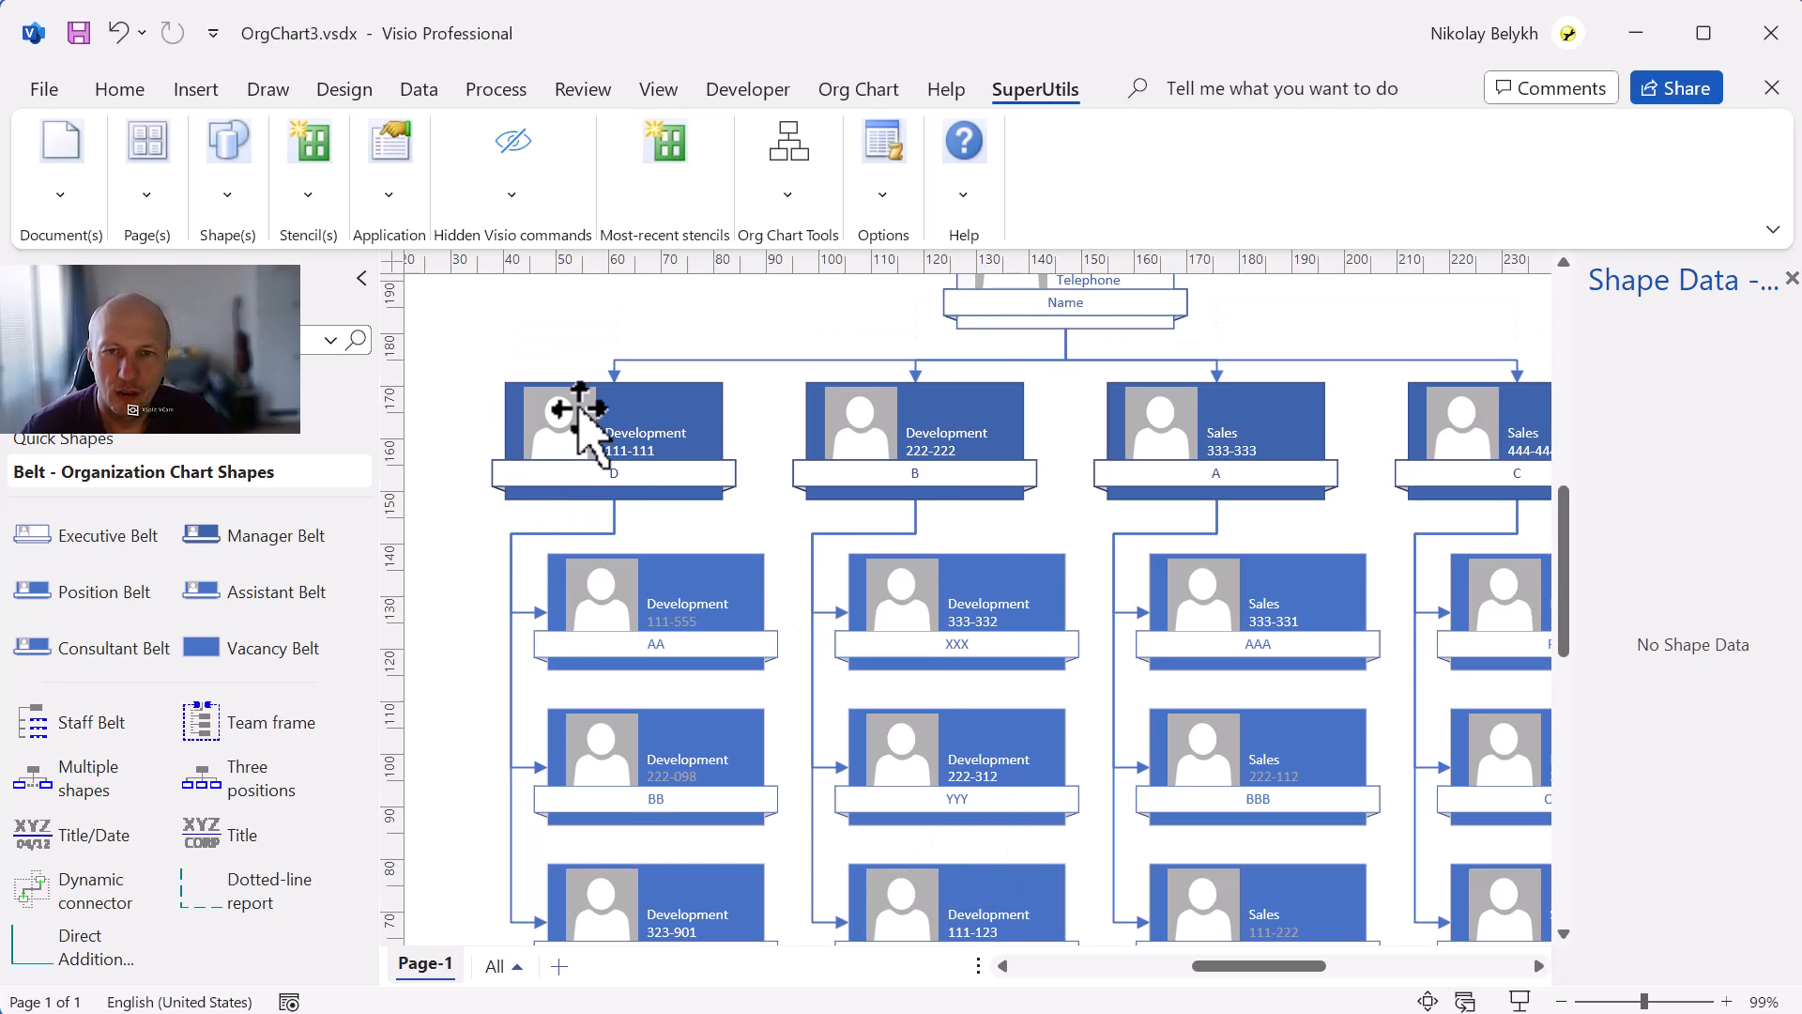
scroll(1065, 623, "up", 2)
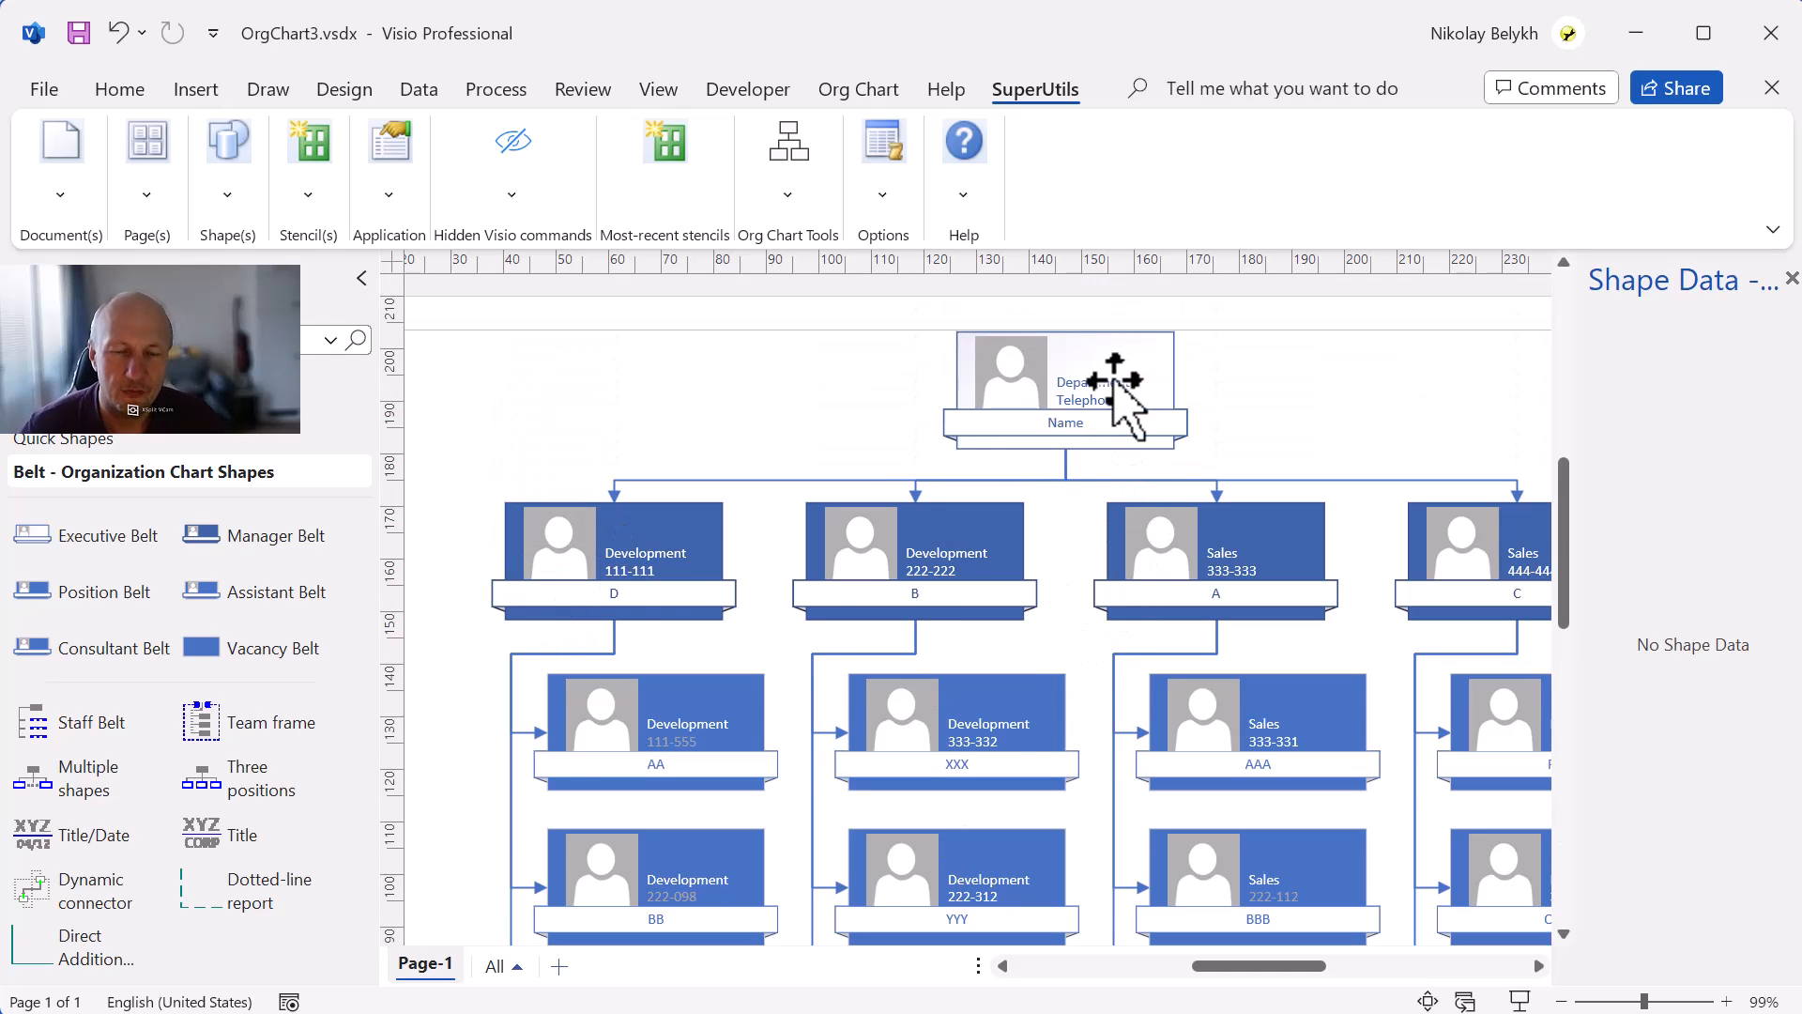
left_click(1115, 381)
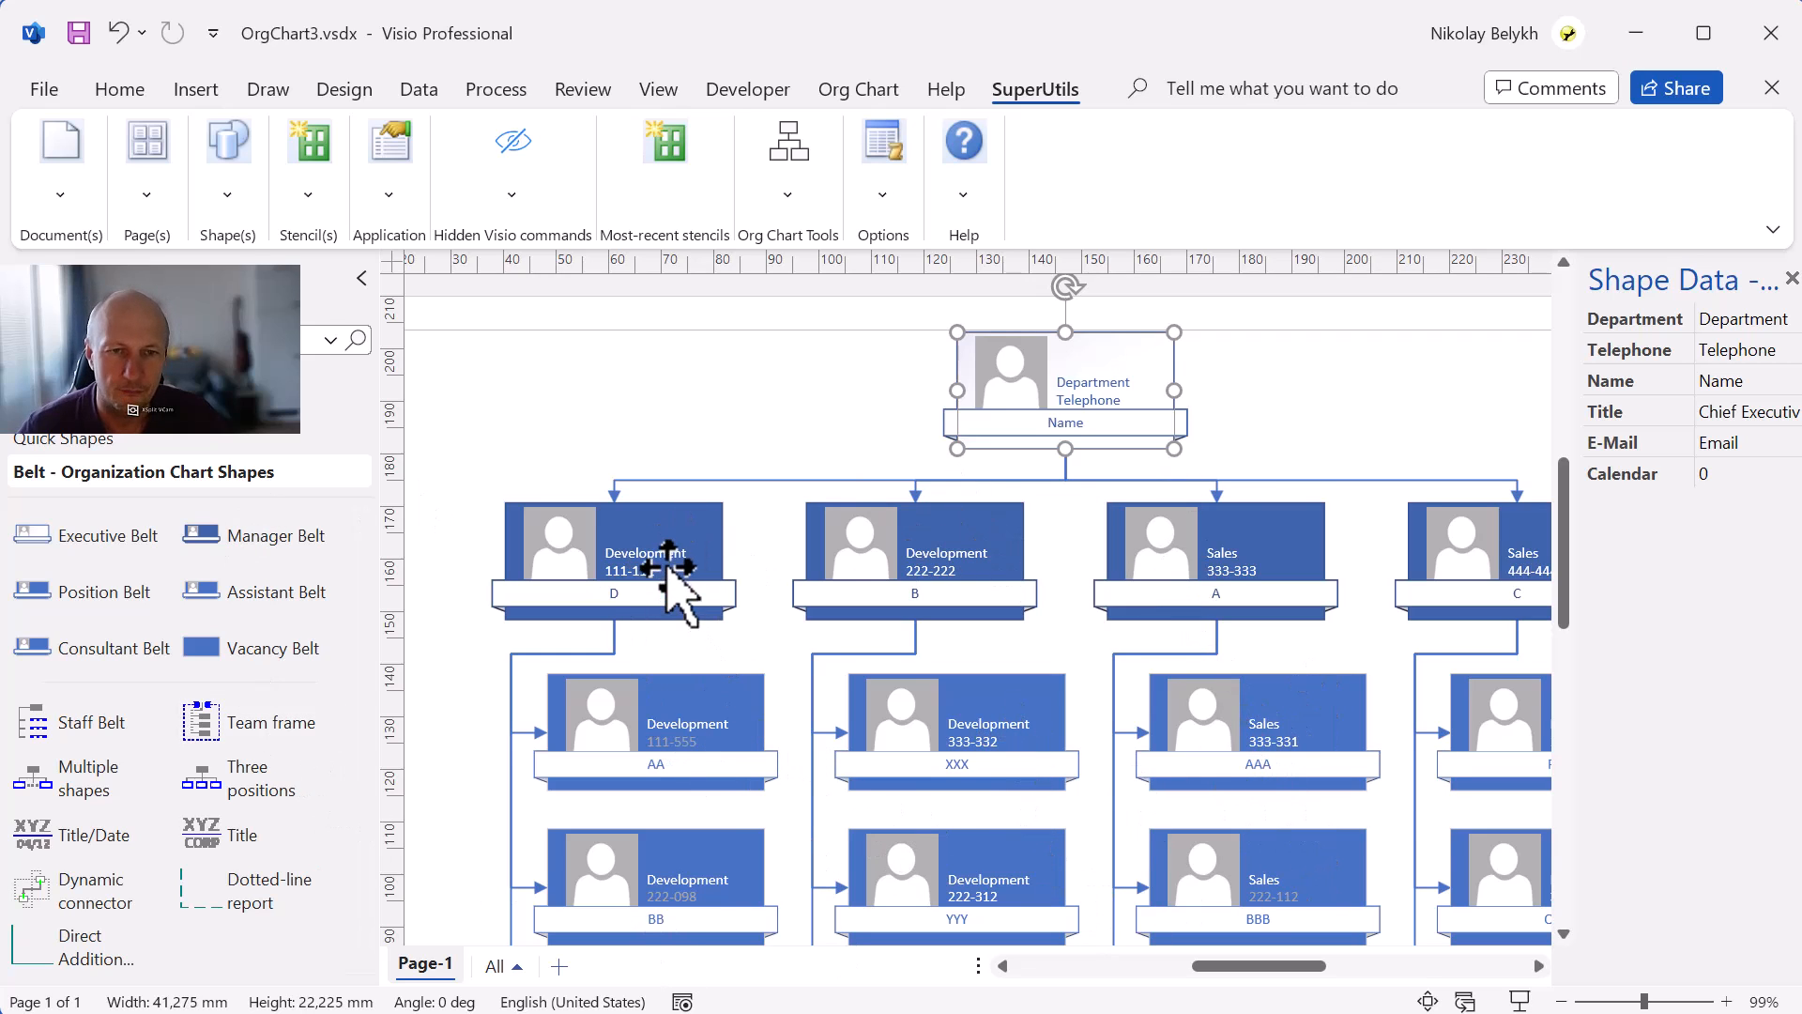
scroll(804, 684, "down", 3)
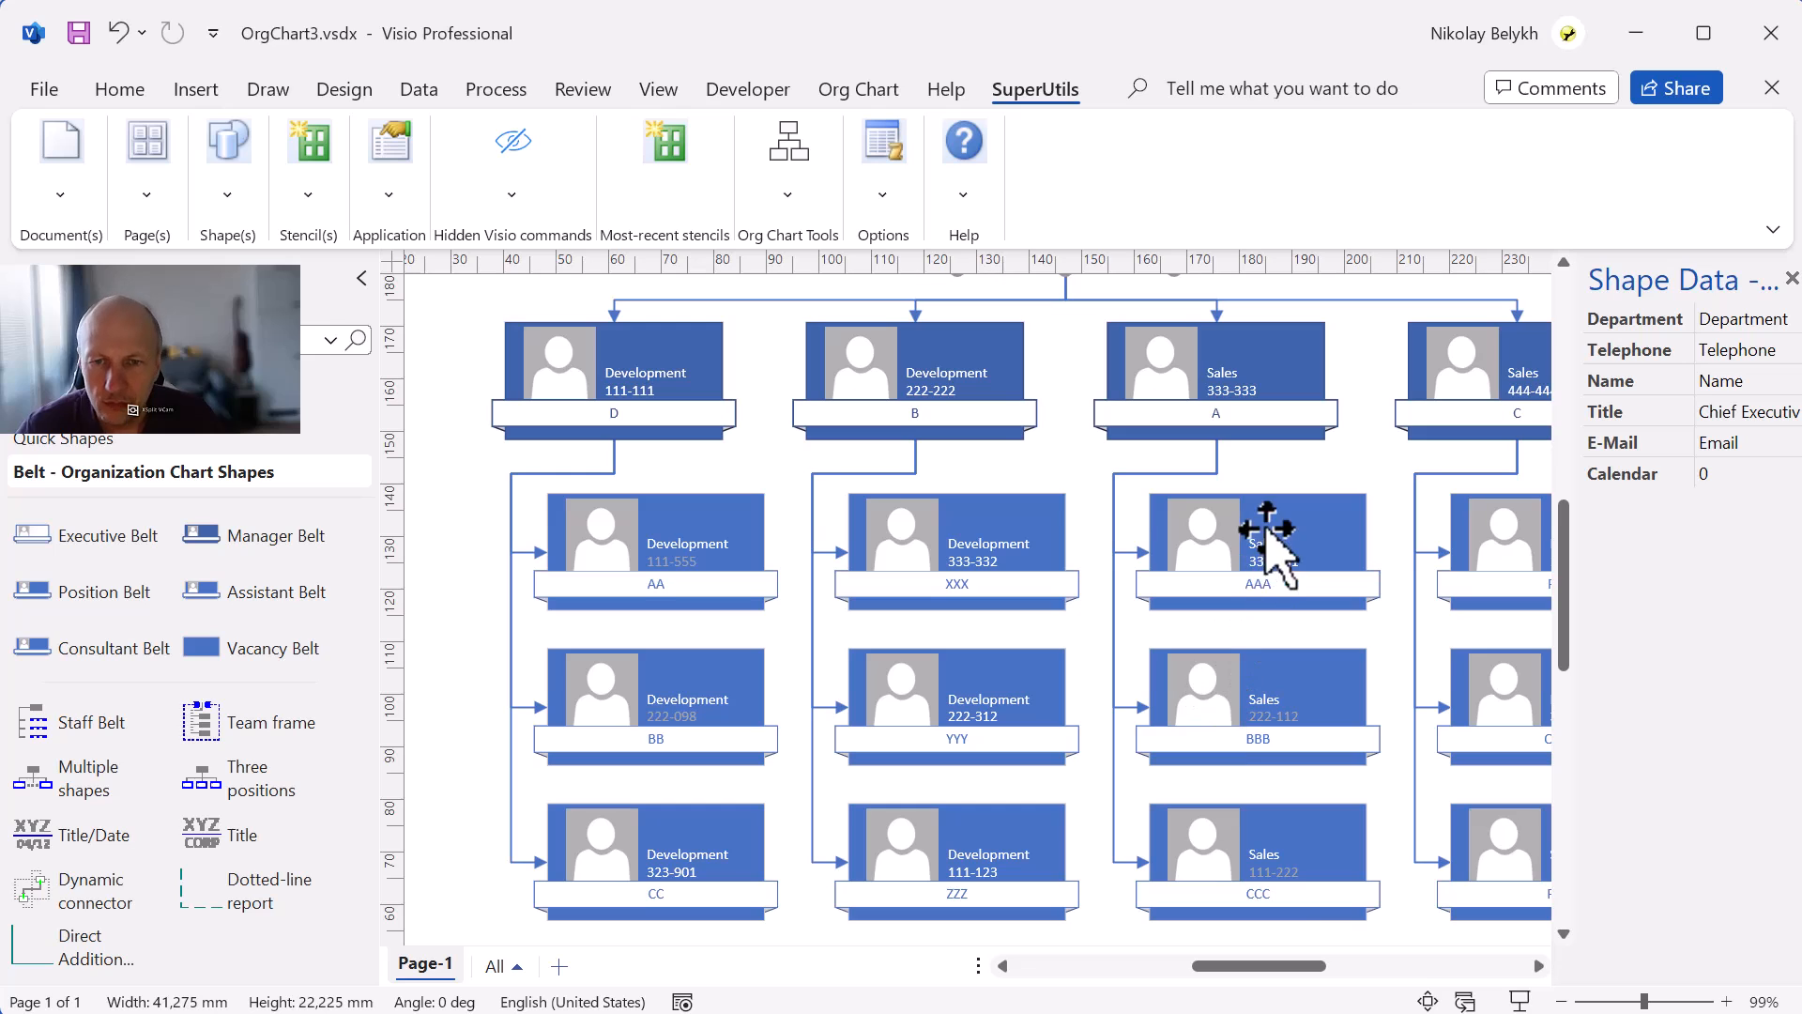
left_click_drag(1244, 962, 1274, 965)
scroll(868, 530, "up", 1)
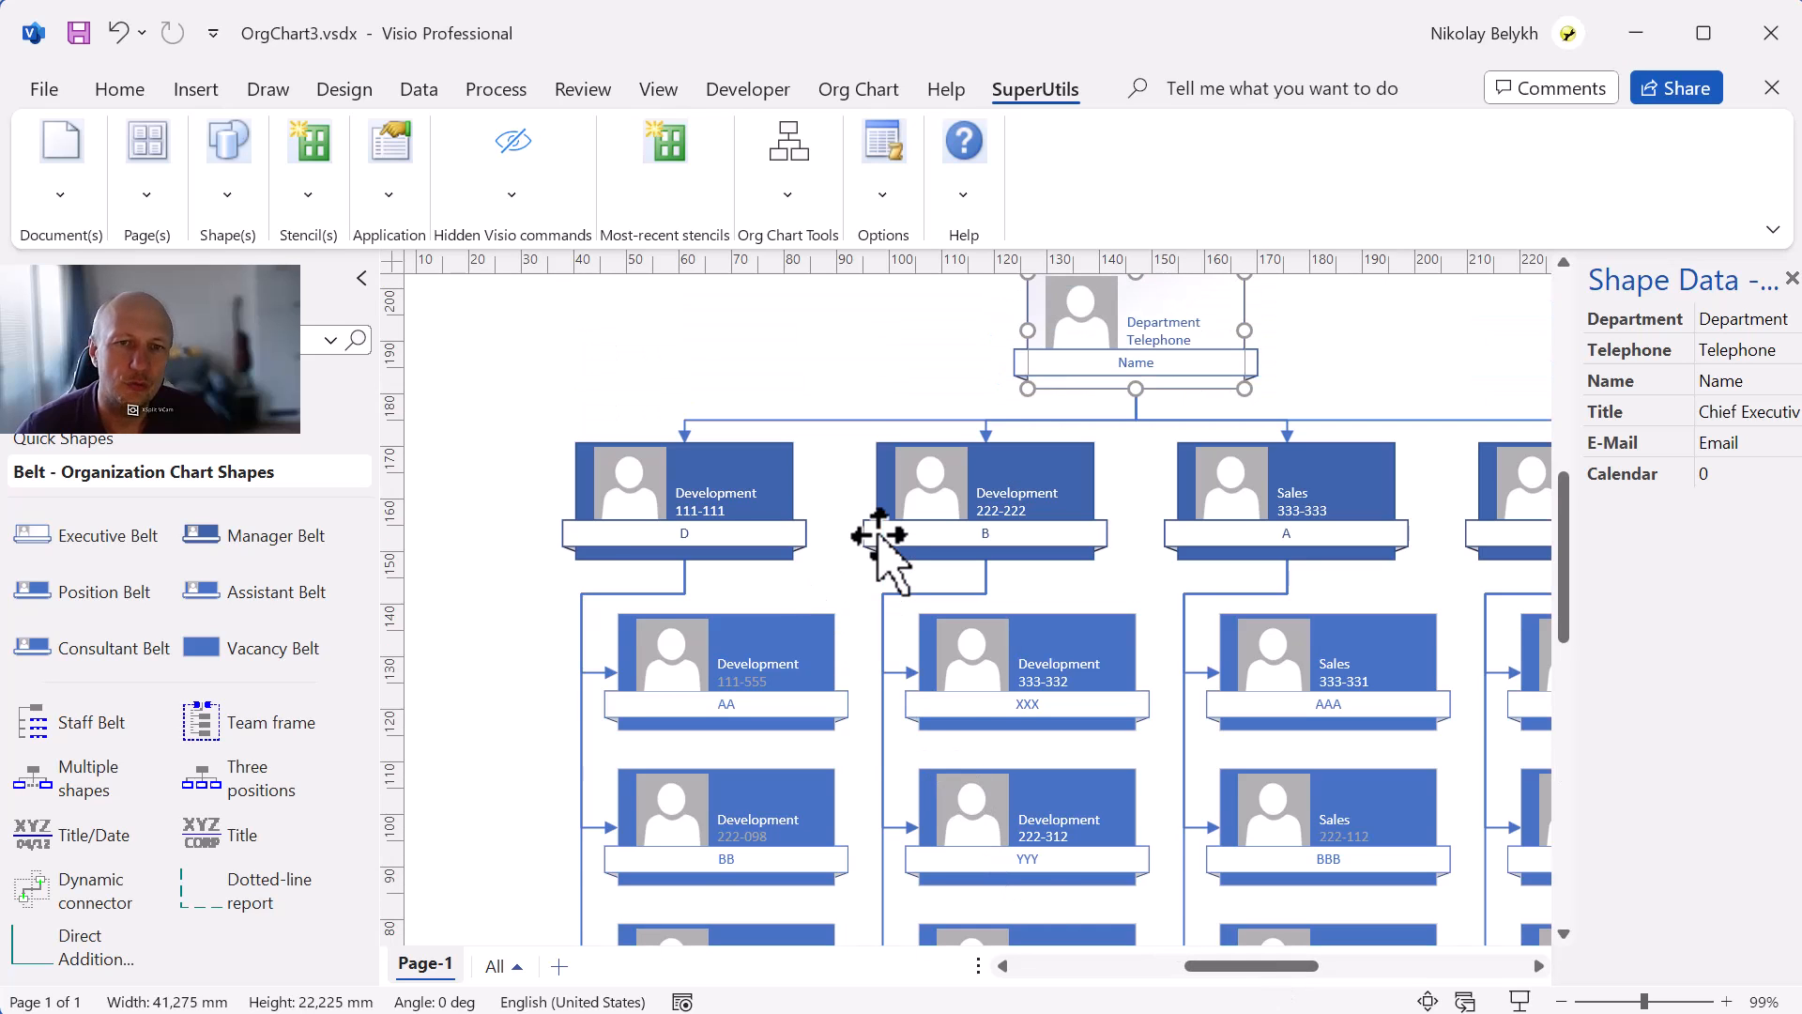
Select position D and sort its subordinates by Telephone.
left_click(723, 502)
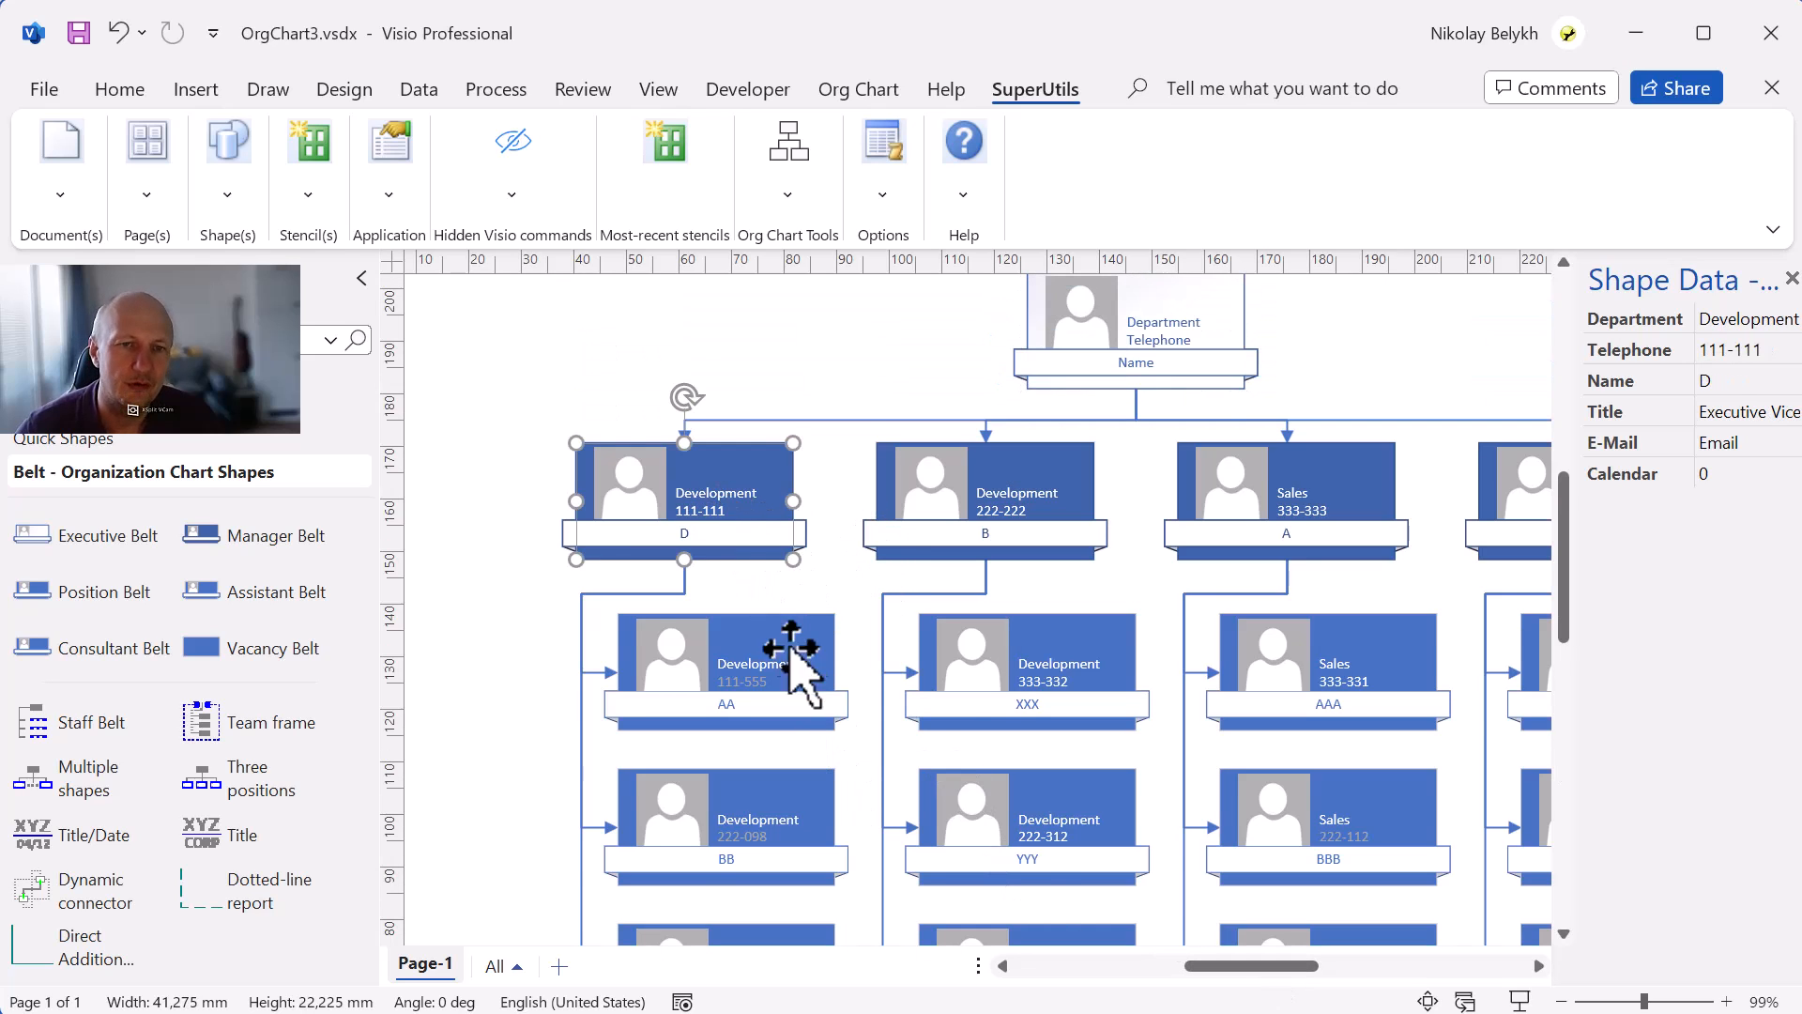
scroll(770, 611, "down", 1)
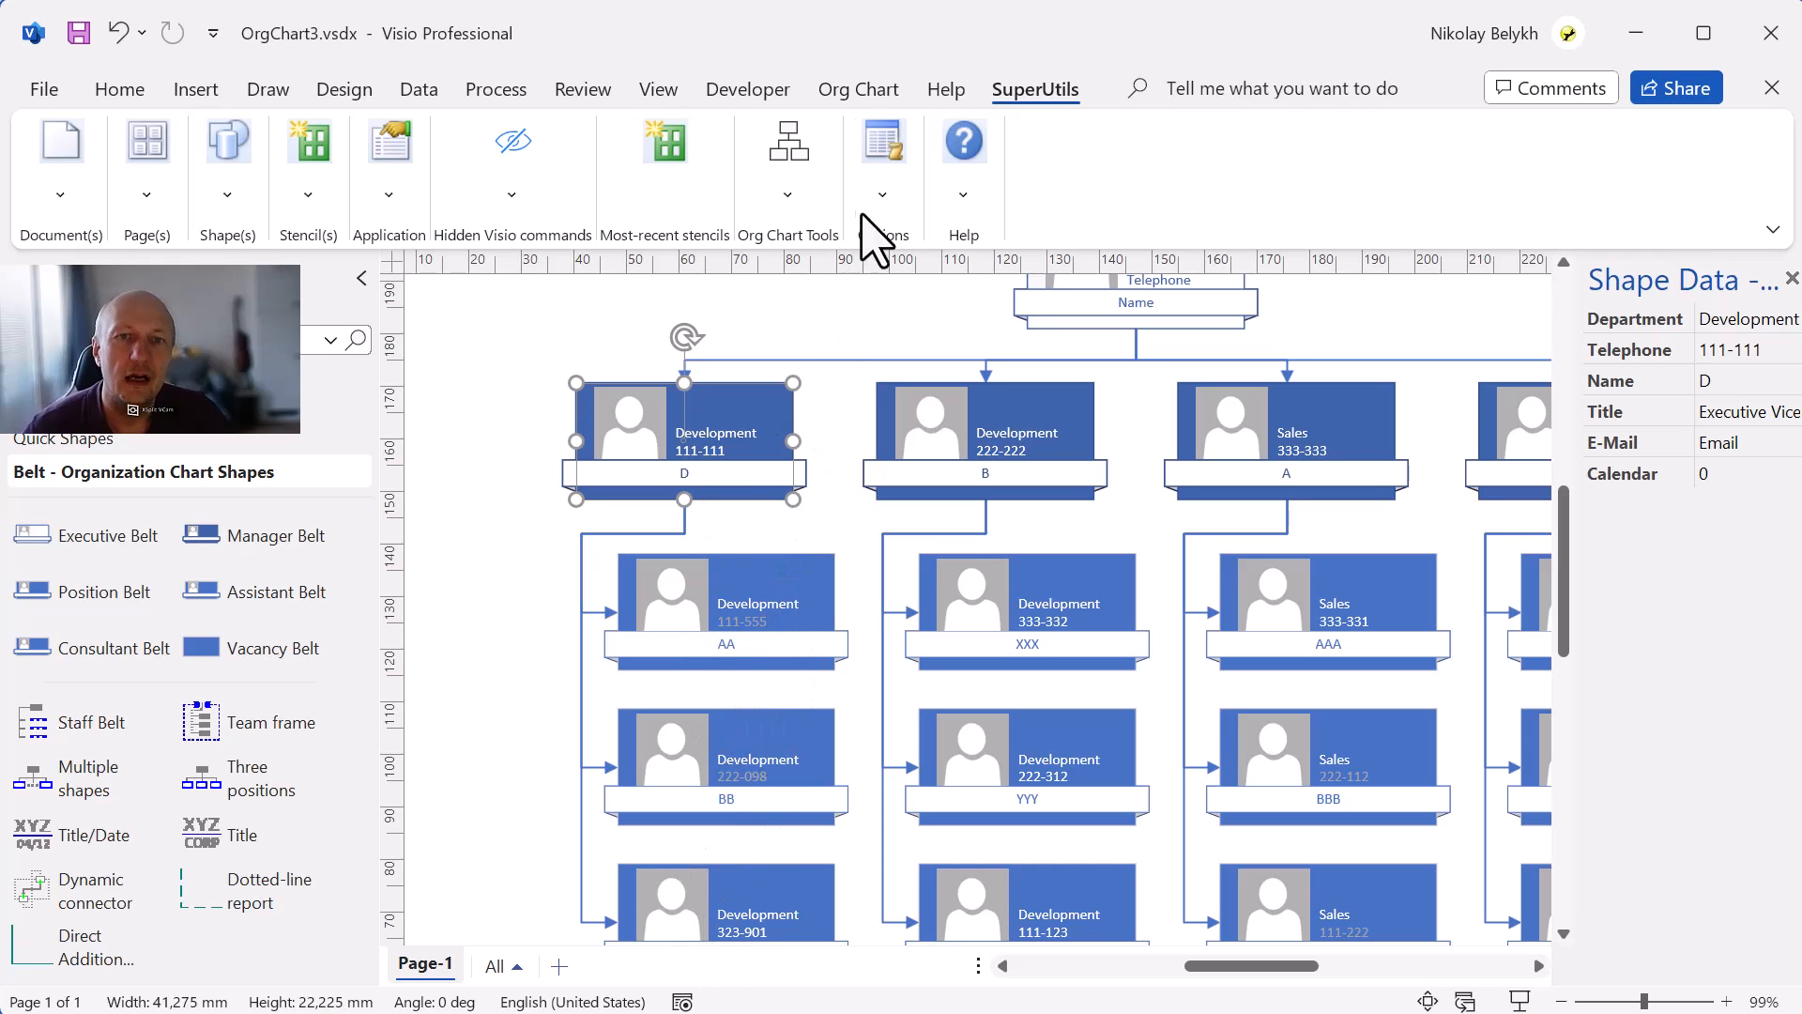
left_click(886, 99)
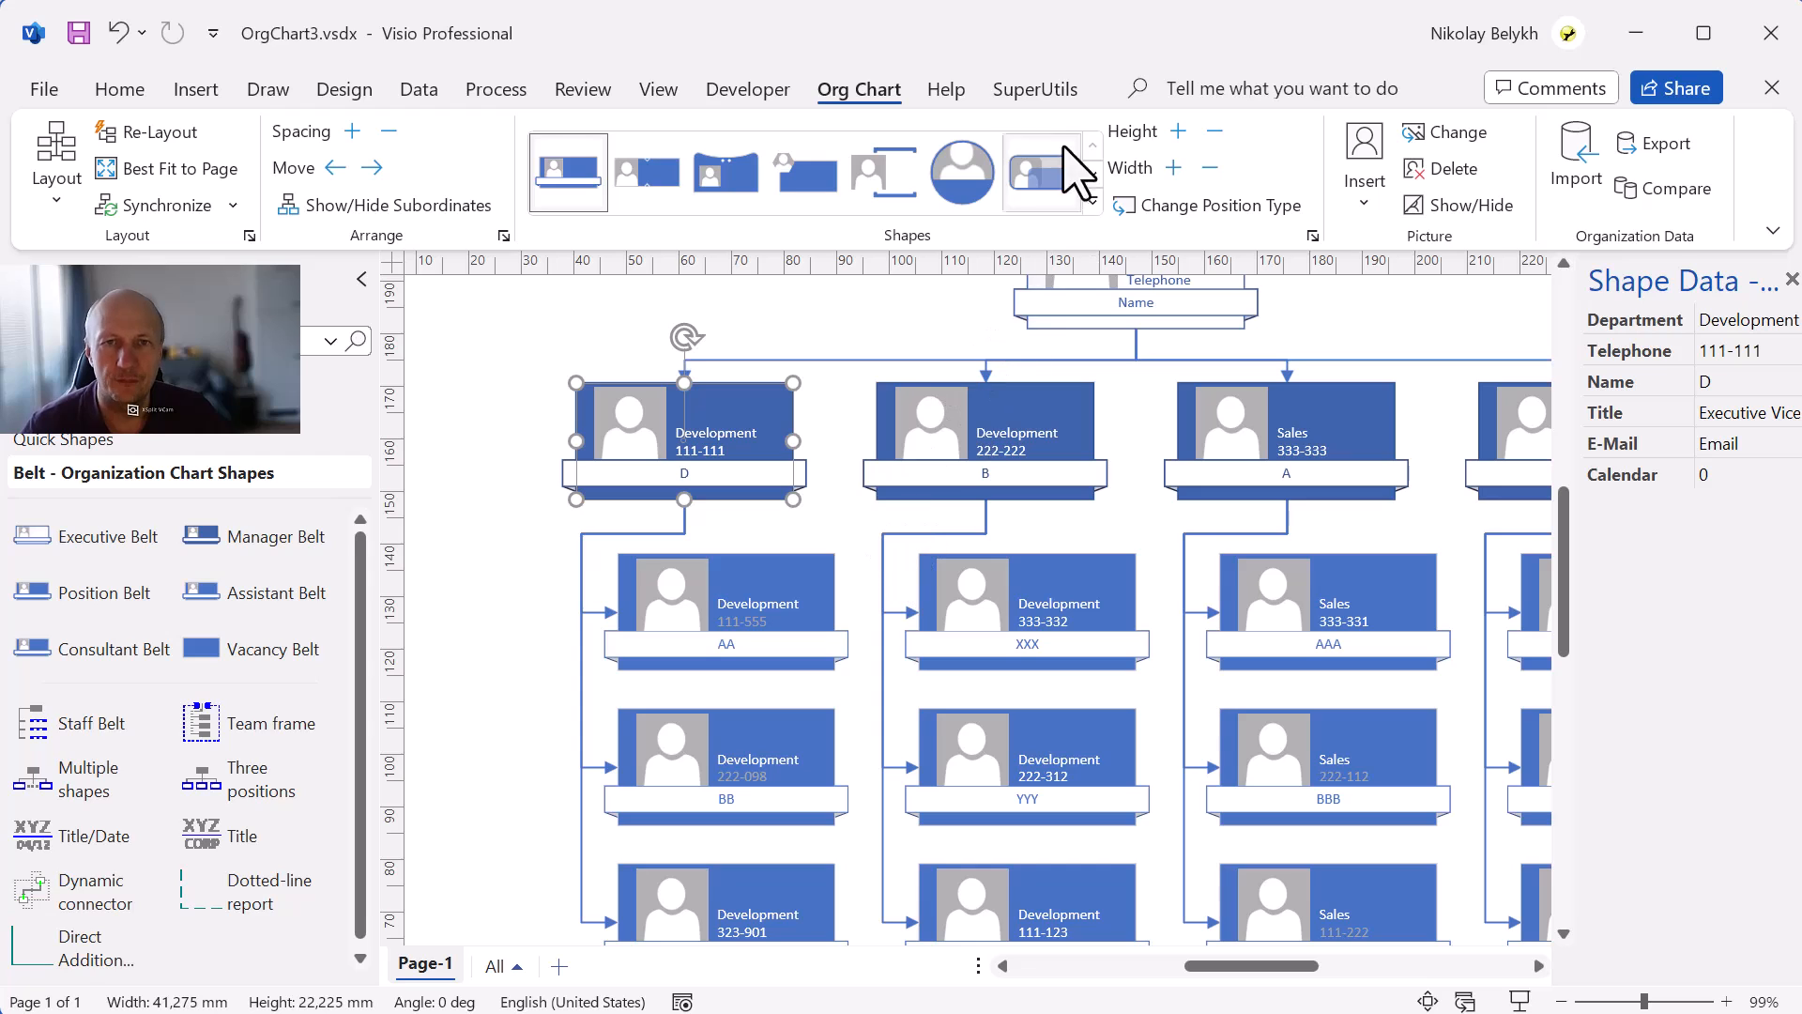
left_click(1037, 89)
scroll(862, 669, "down", 2)
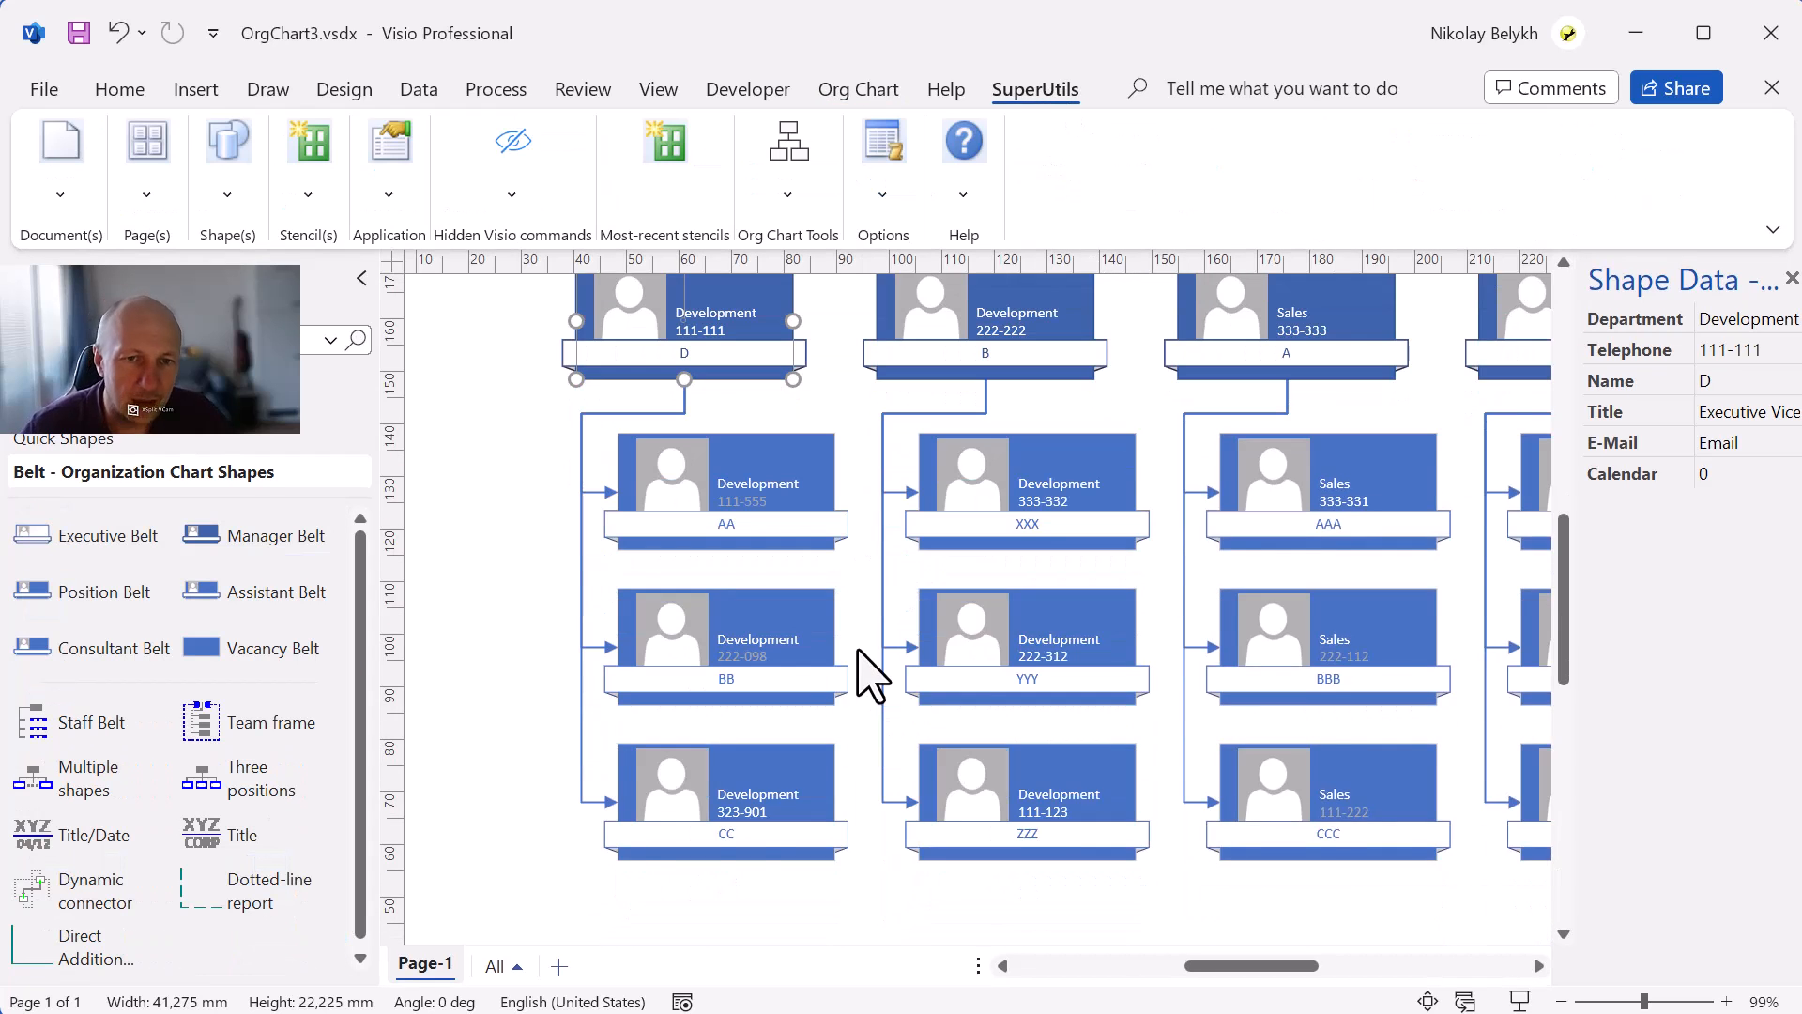
scroll(862, 668, "up", 1)
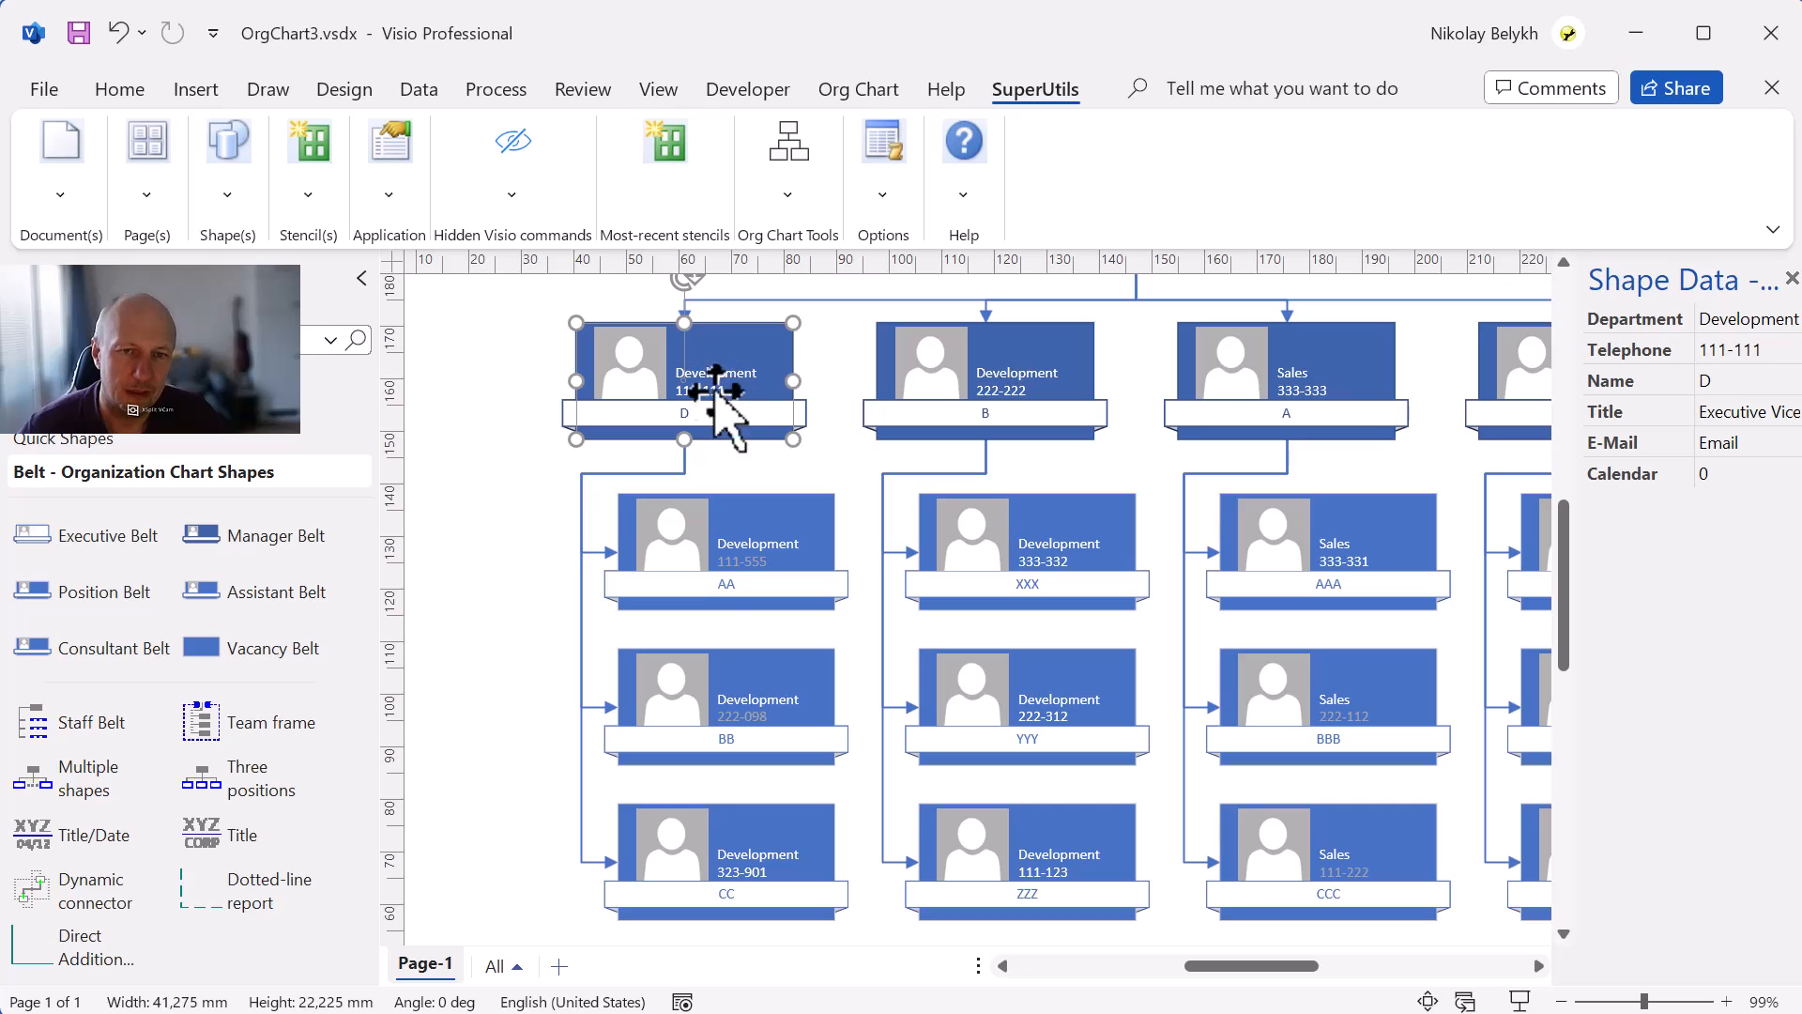
left_click(809, 198)
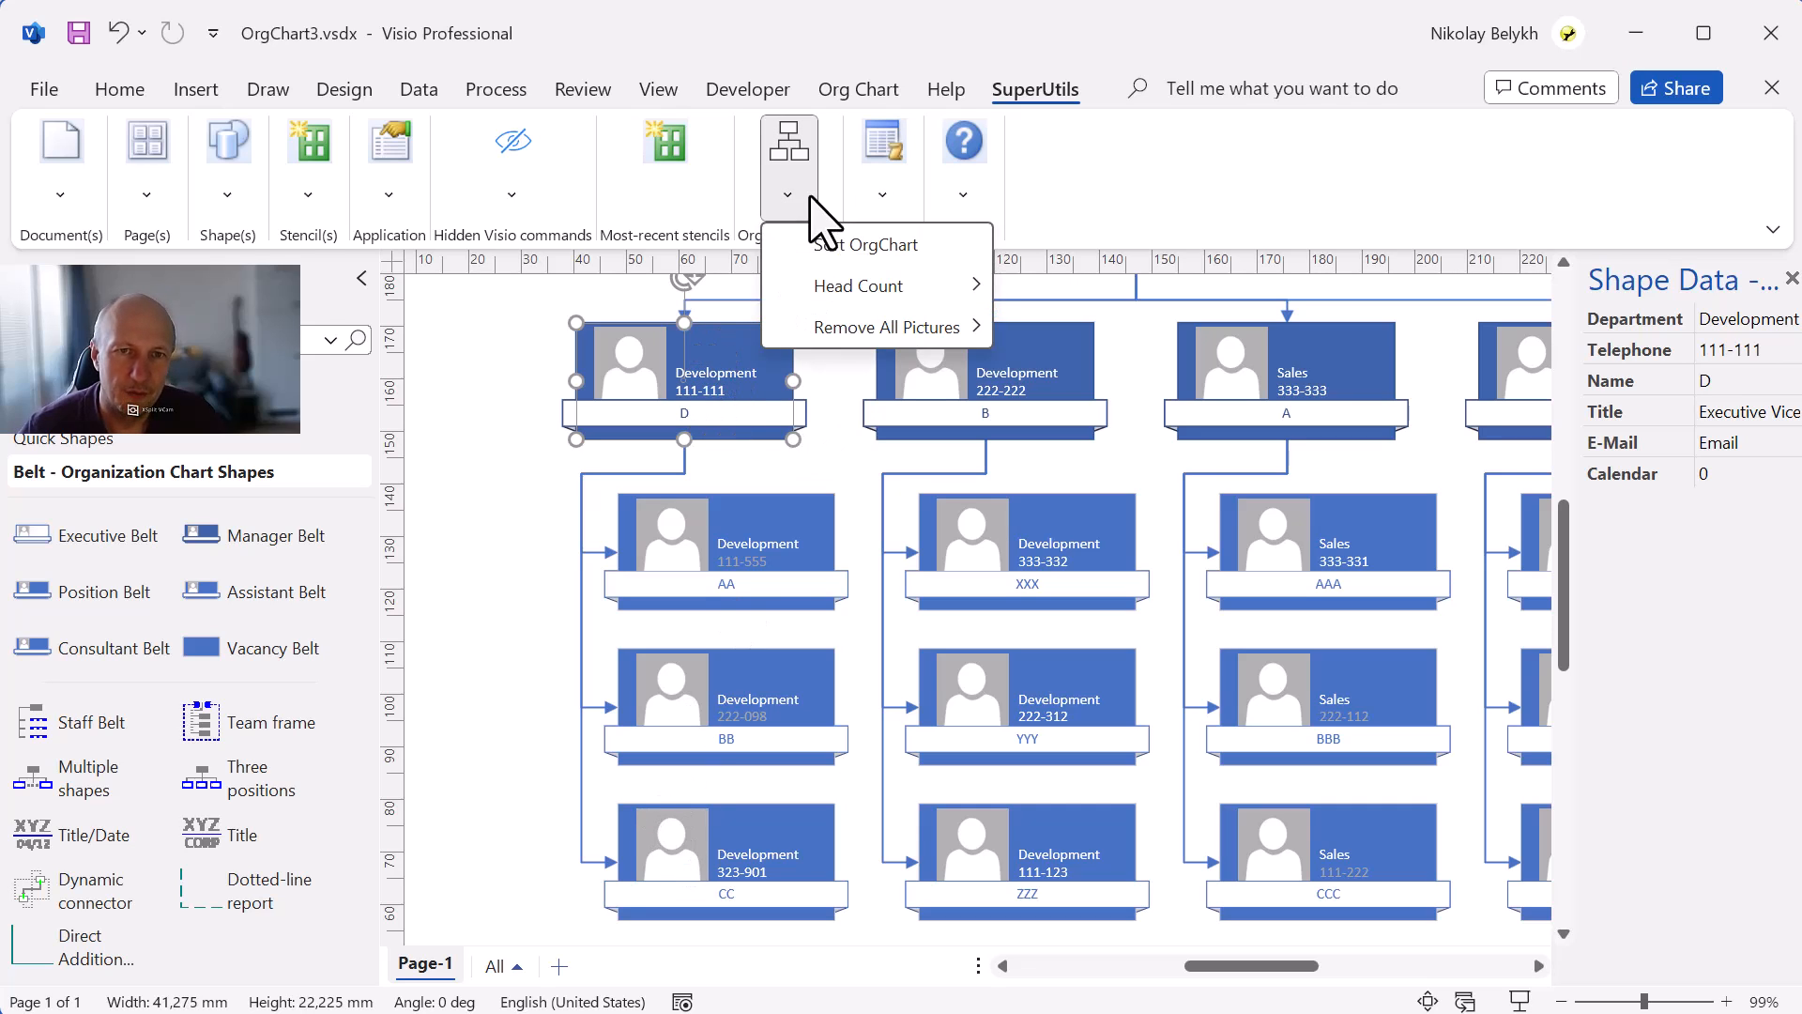
left_click(826, 246)
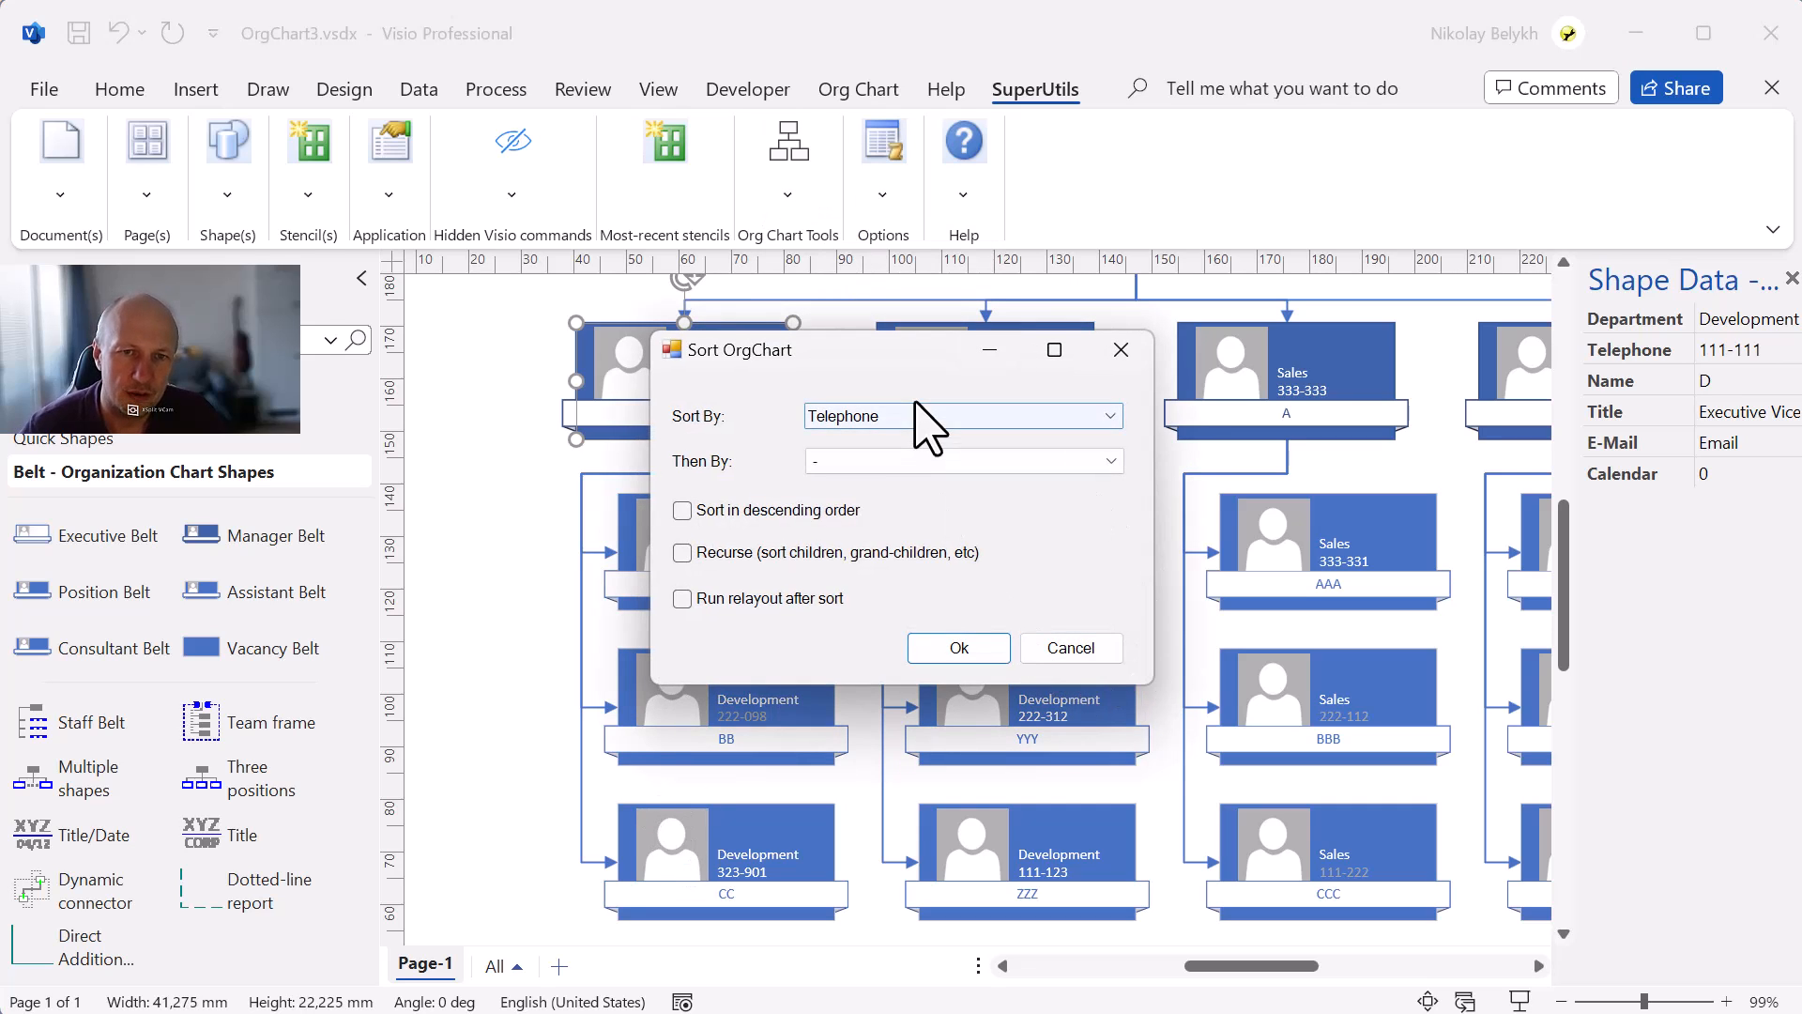
left_click(965, 648)
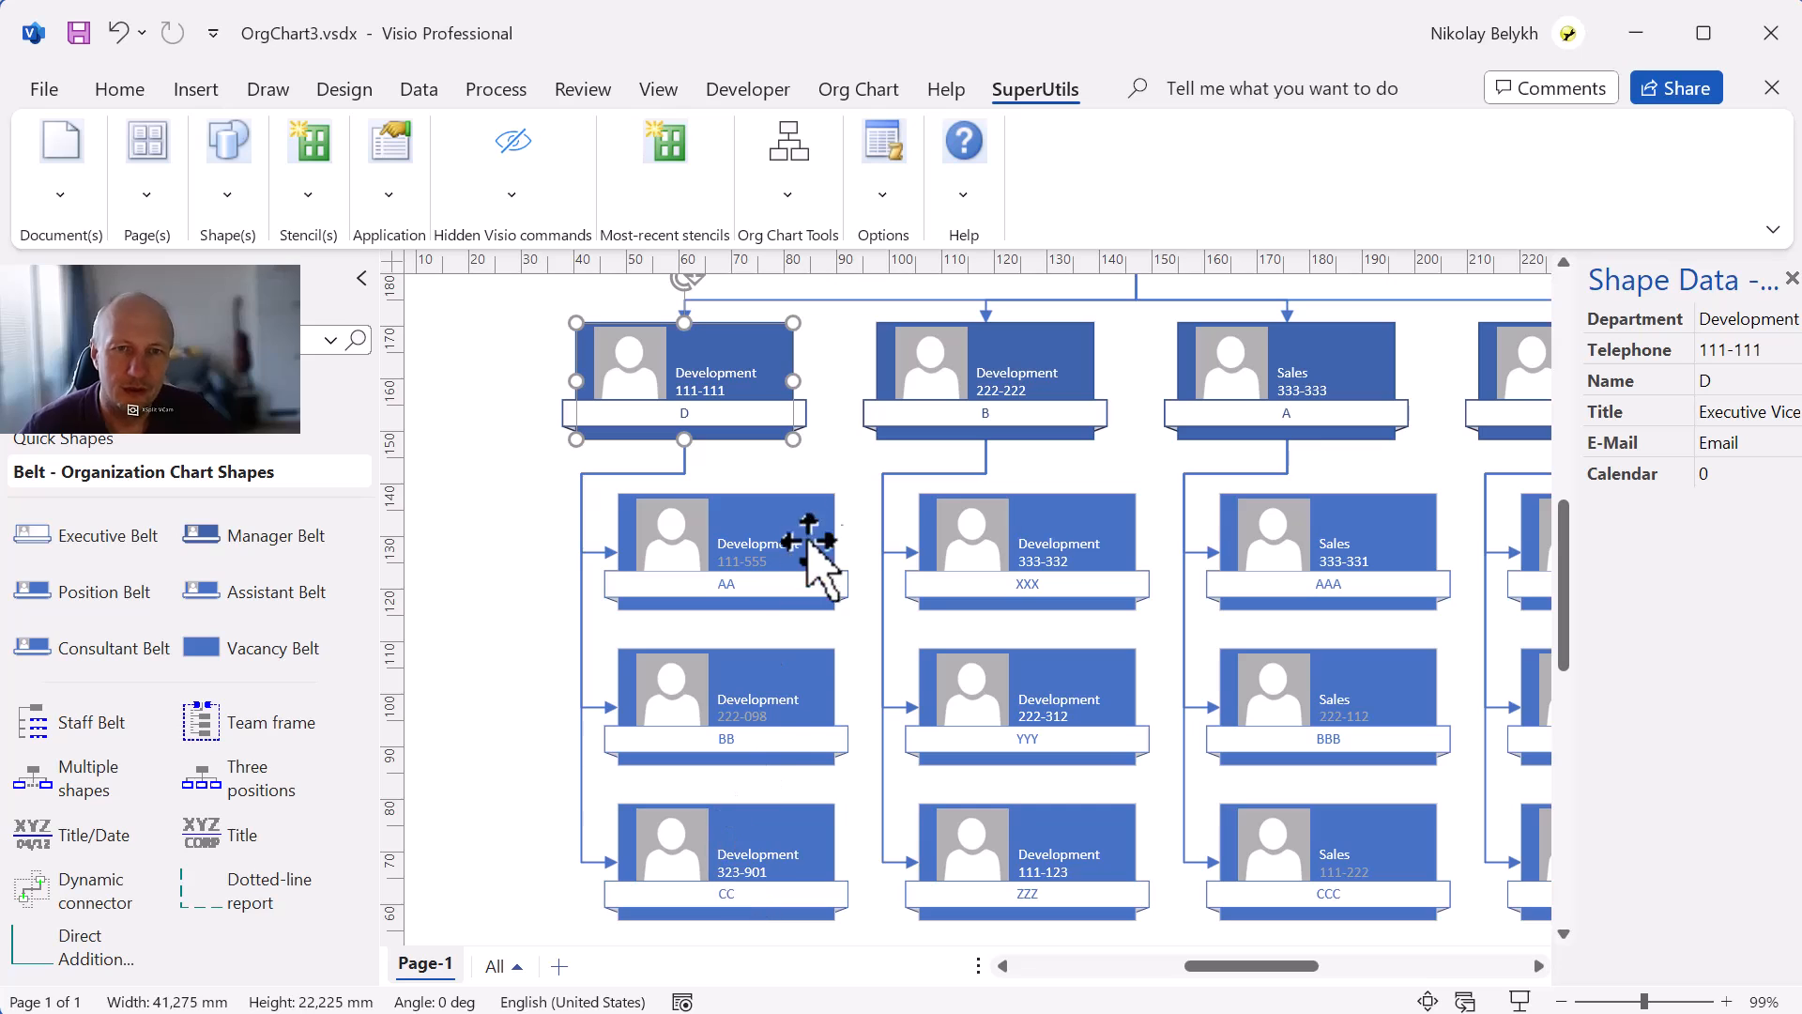
With nothing selected, sort the whole chart by Name in descending order, including all subordinates.
scroll(906, 649, "up", 3)
left_click(865, 454)
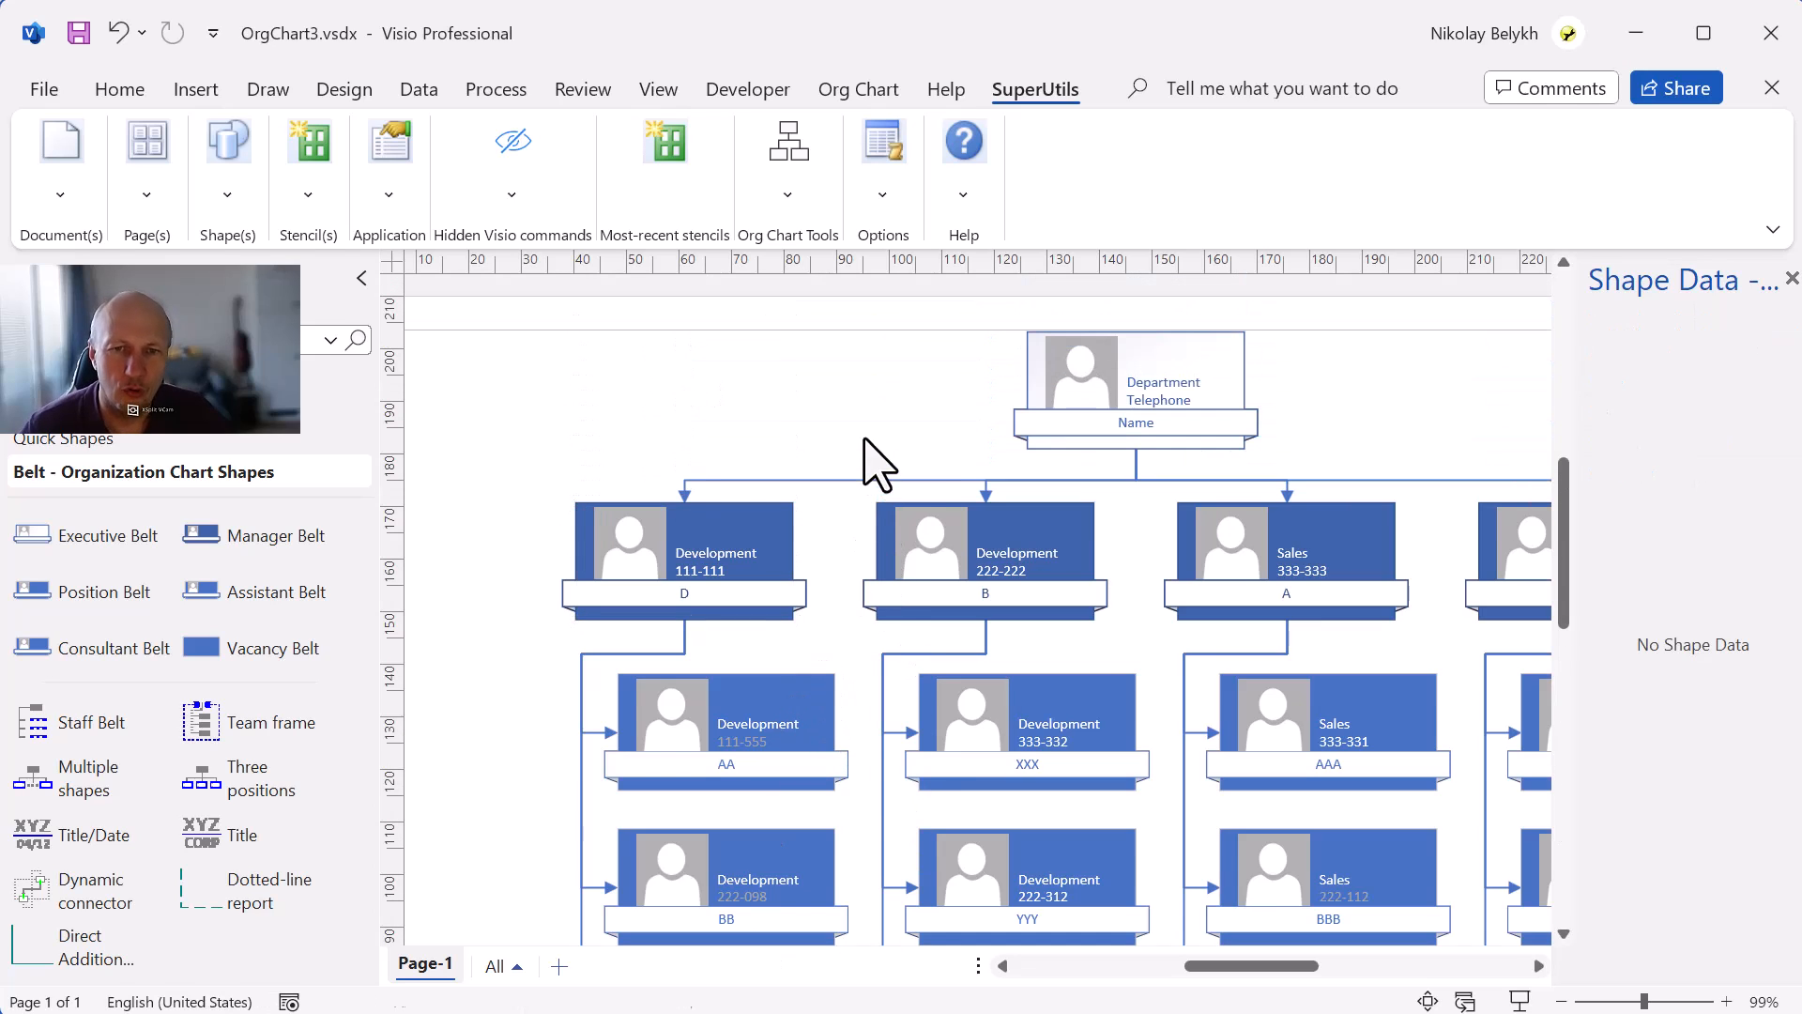
scroll(904, 464, "right", 1)
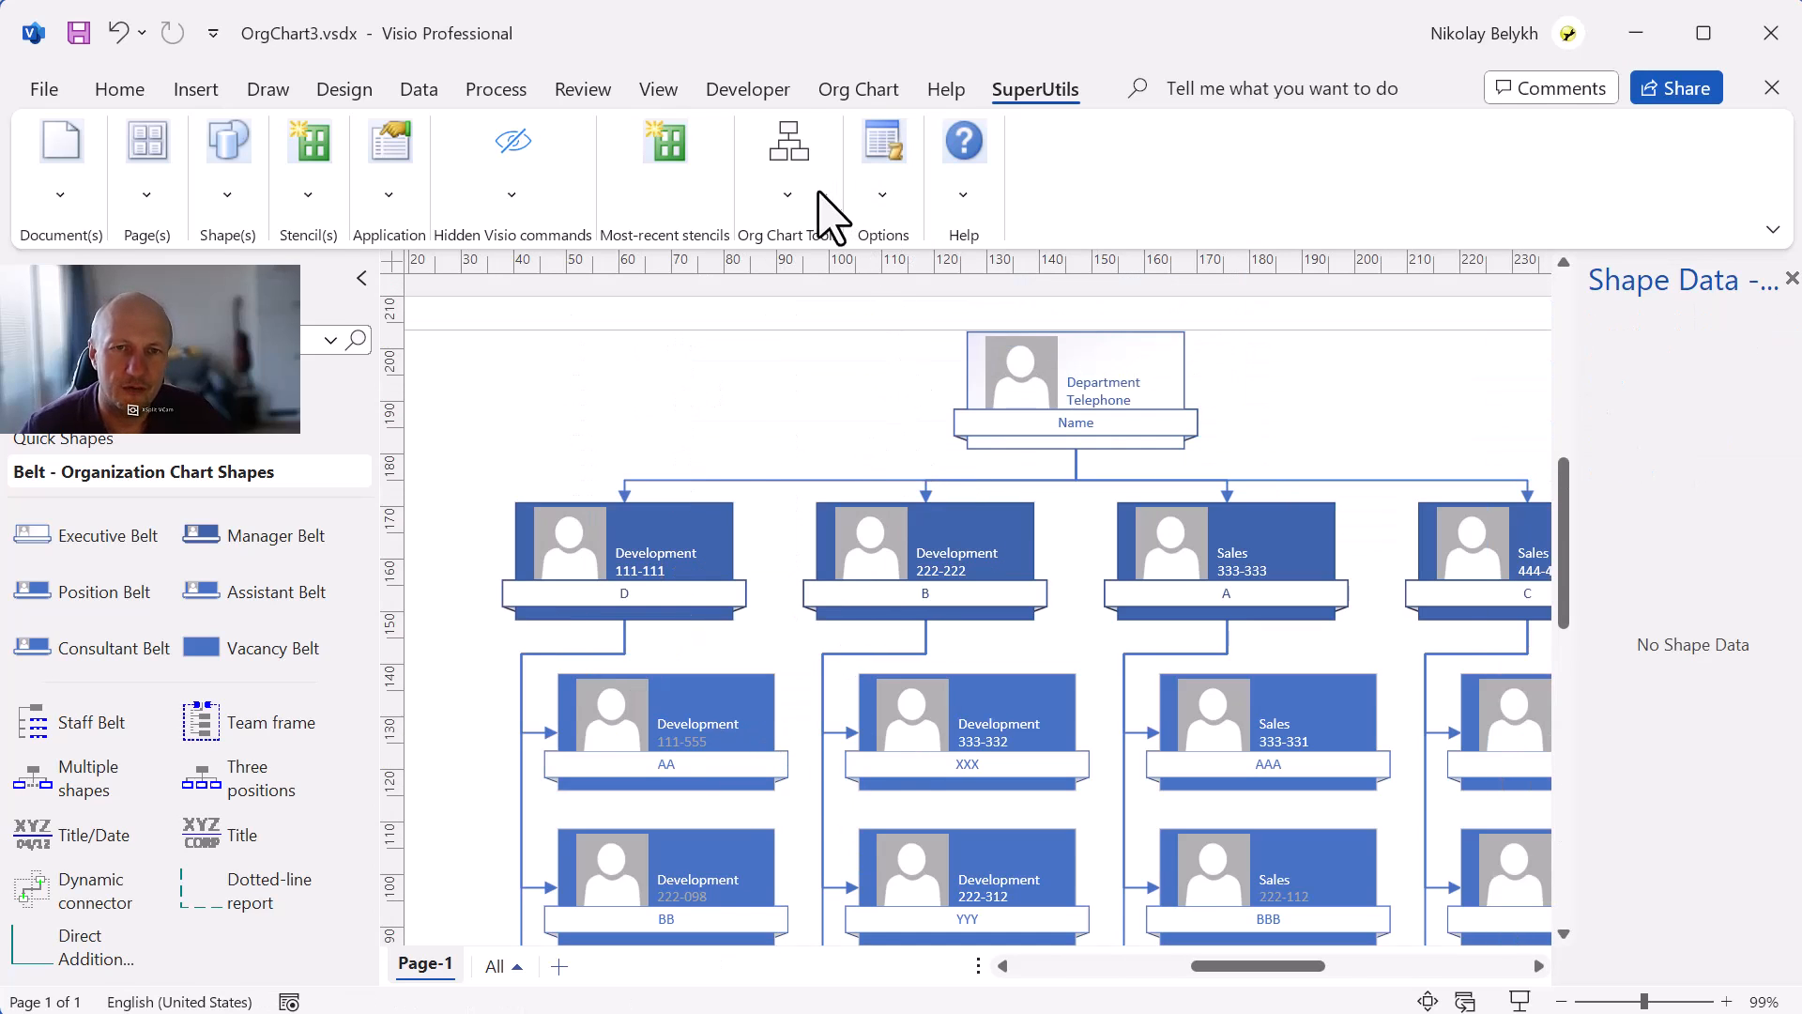
left_click(793, 192)
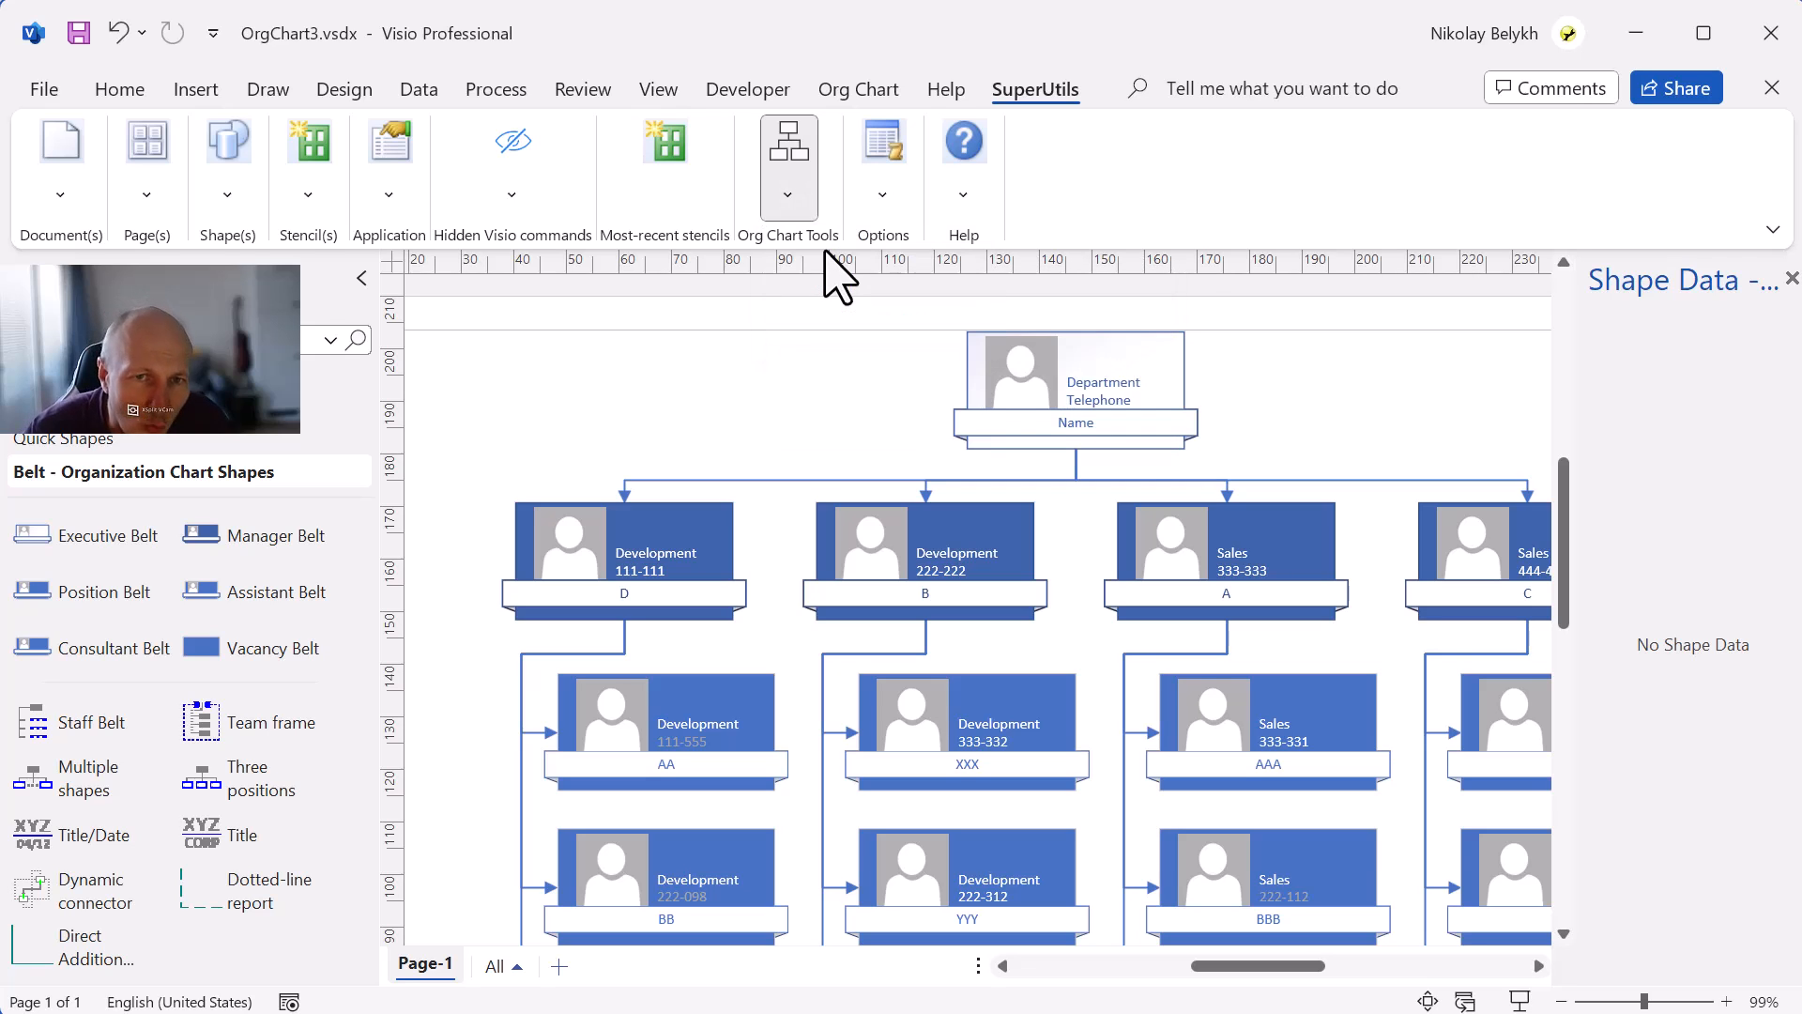
left_click(826, 244)
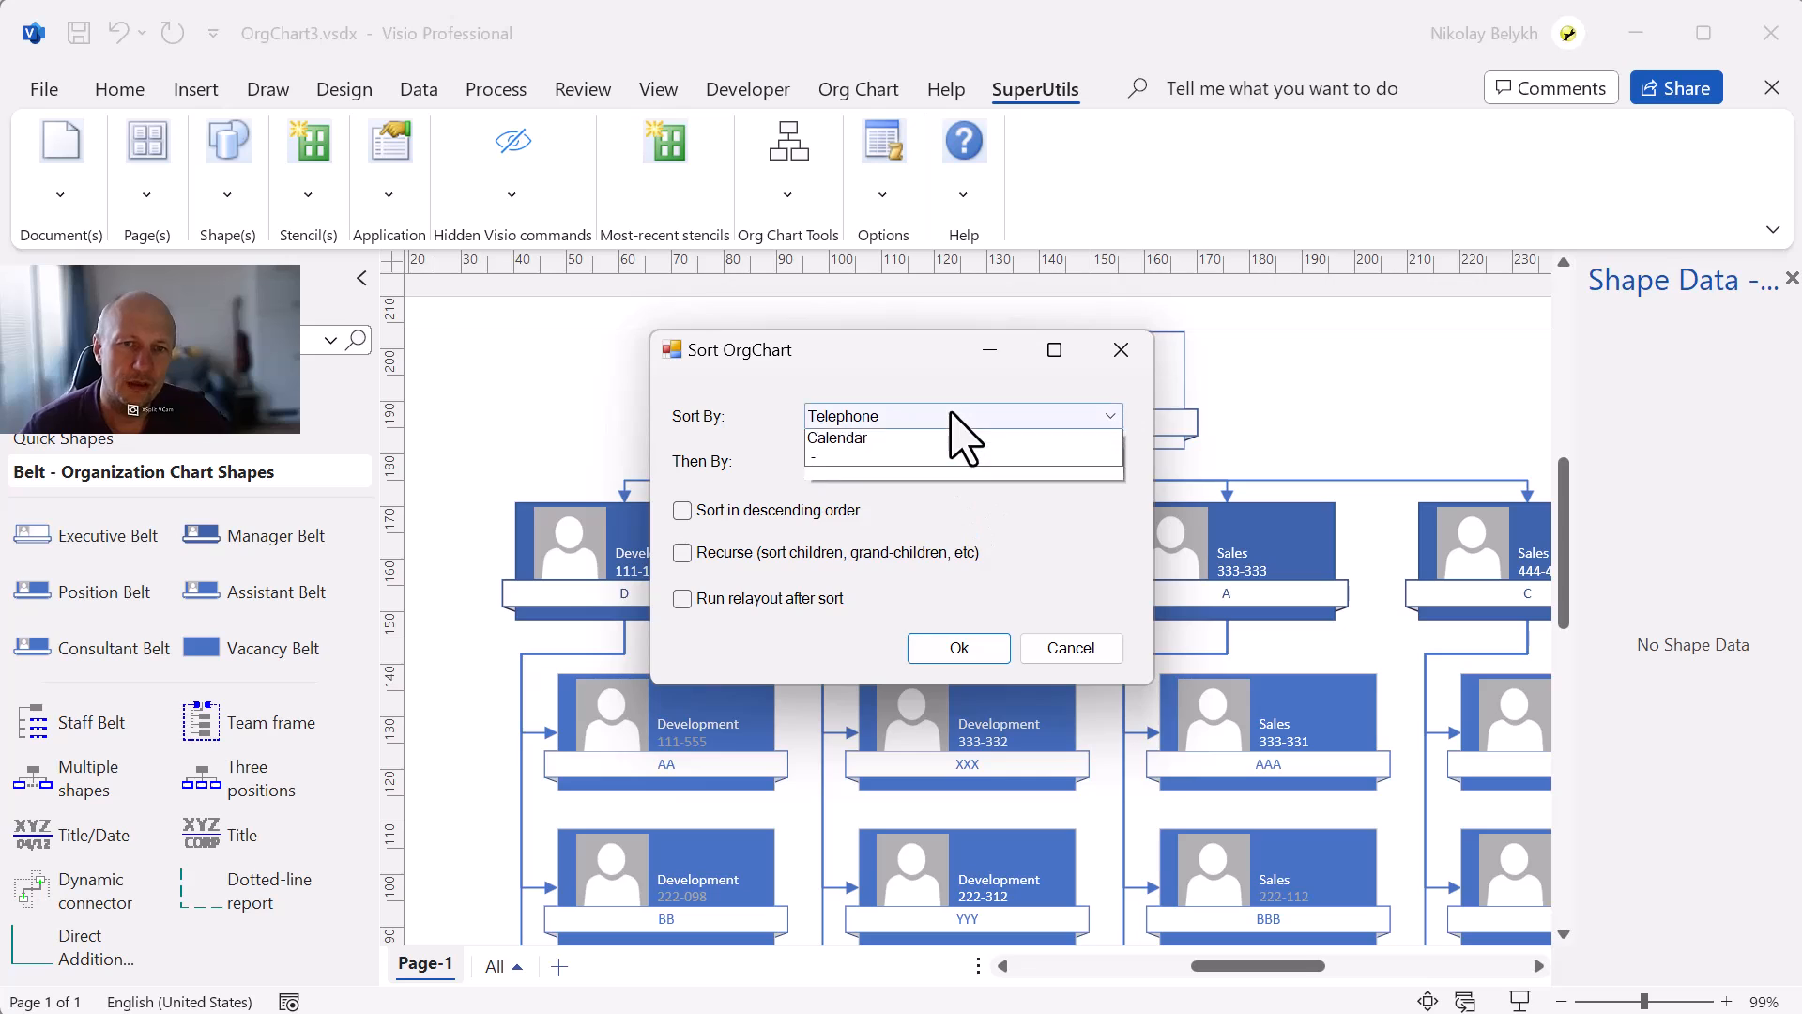
left_click(956, 420)
left_click(925, 479)
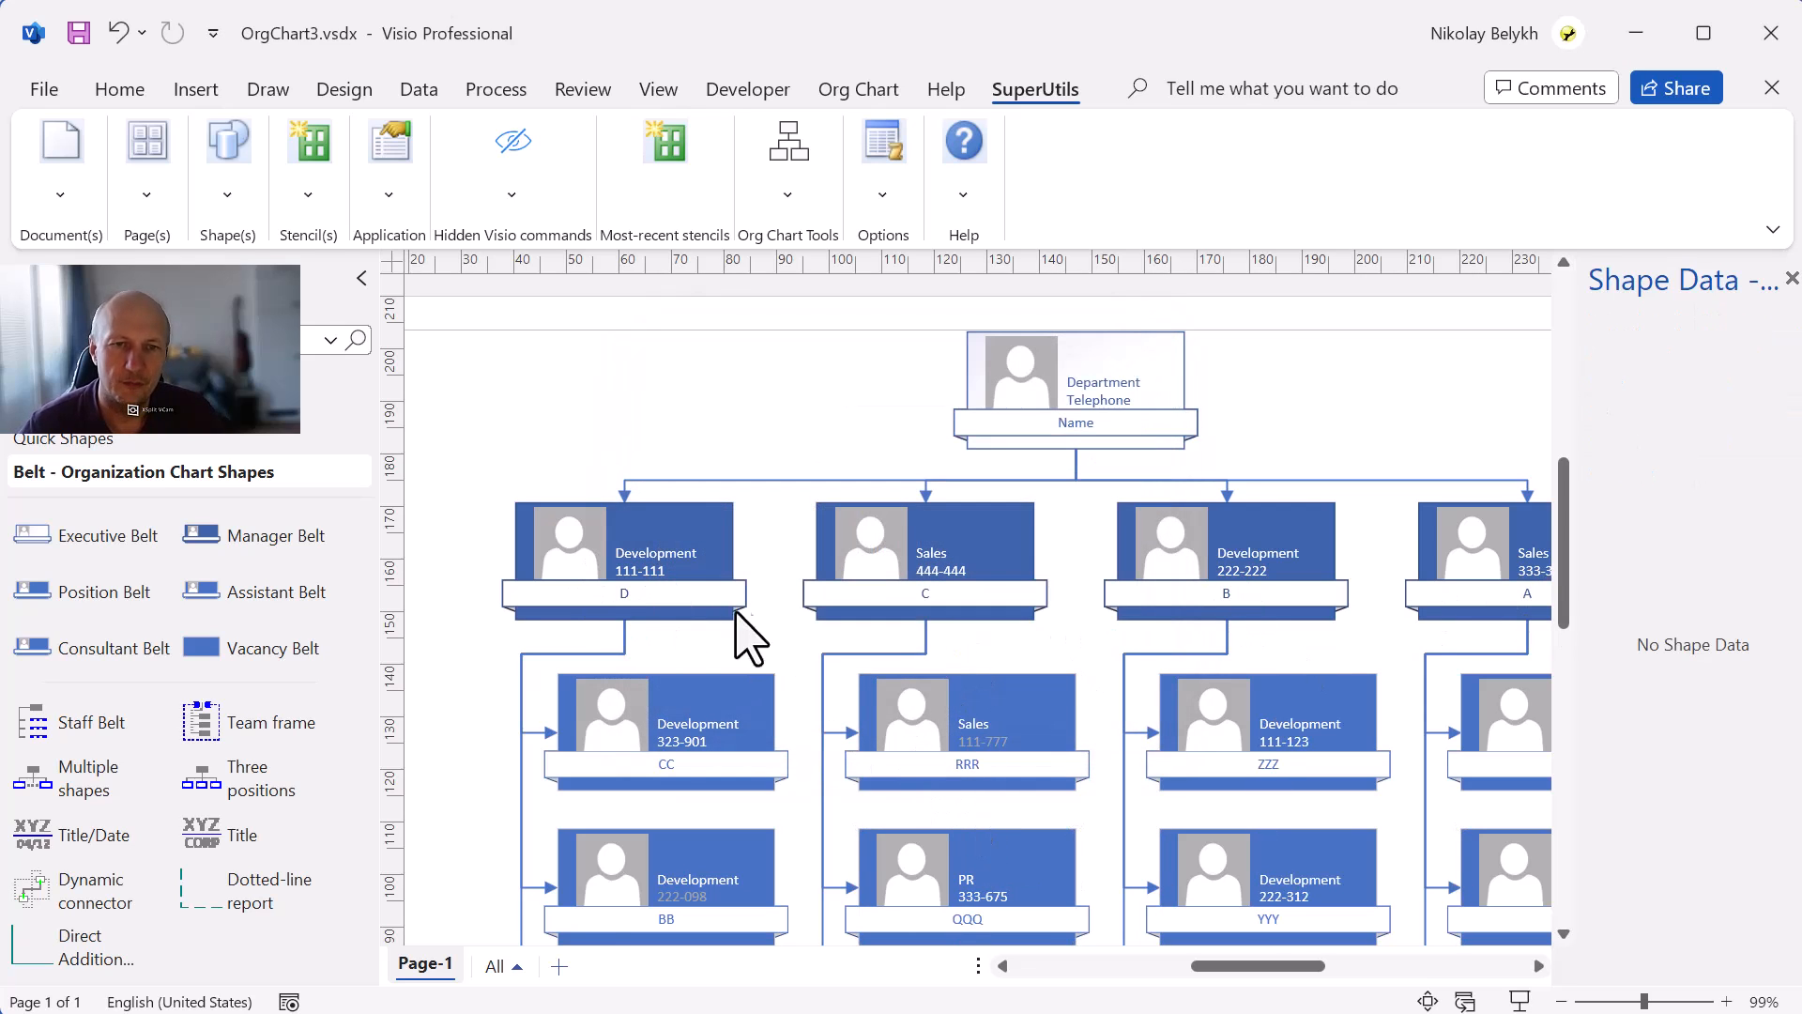
Review the order of positions throughout the re-sorted chart.
scroll(1186, 744, "down", 3)
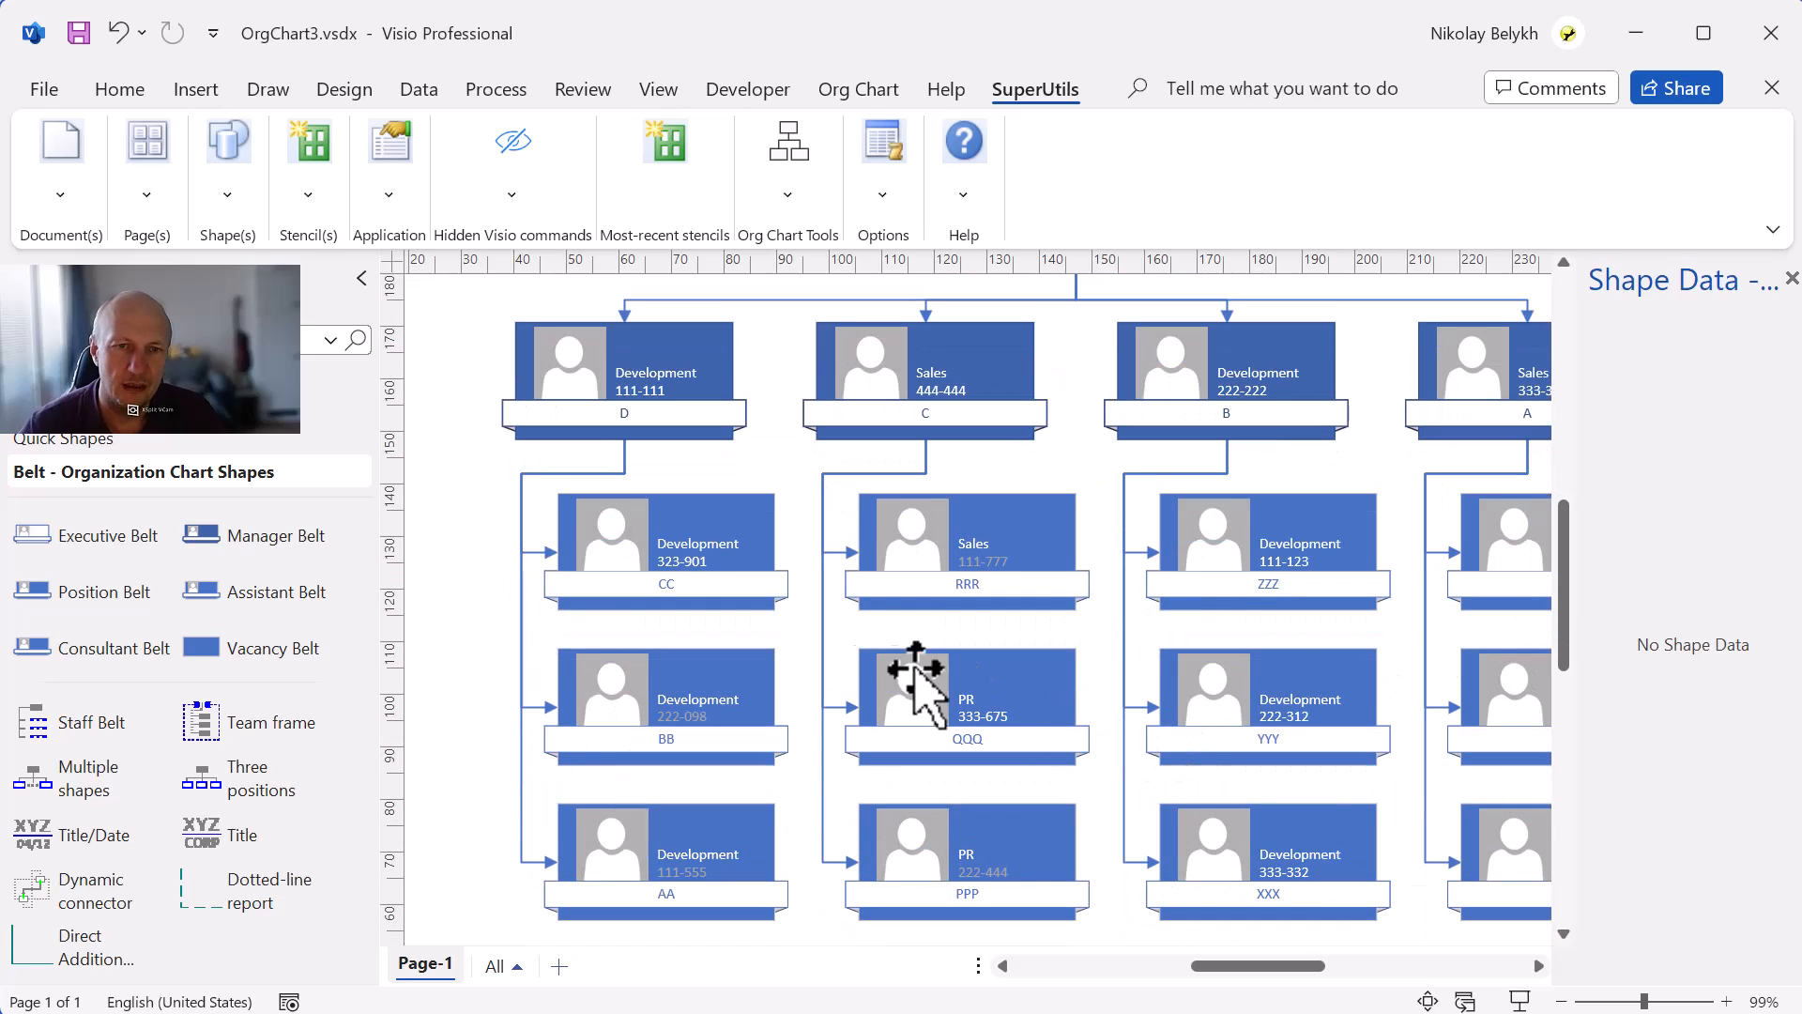
scroll(1098, 822, "up", 4)
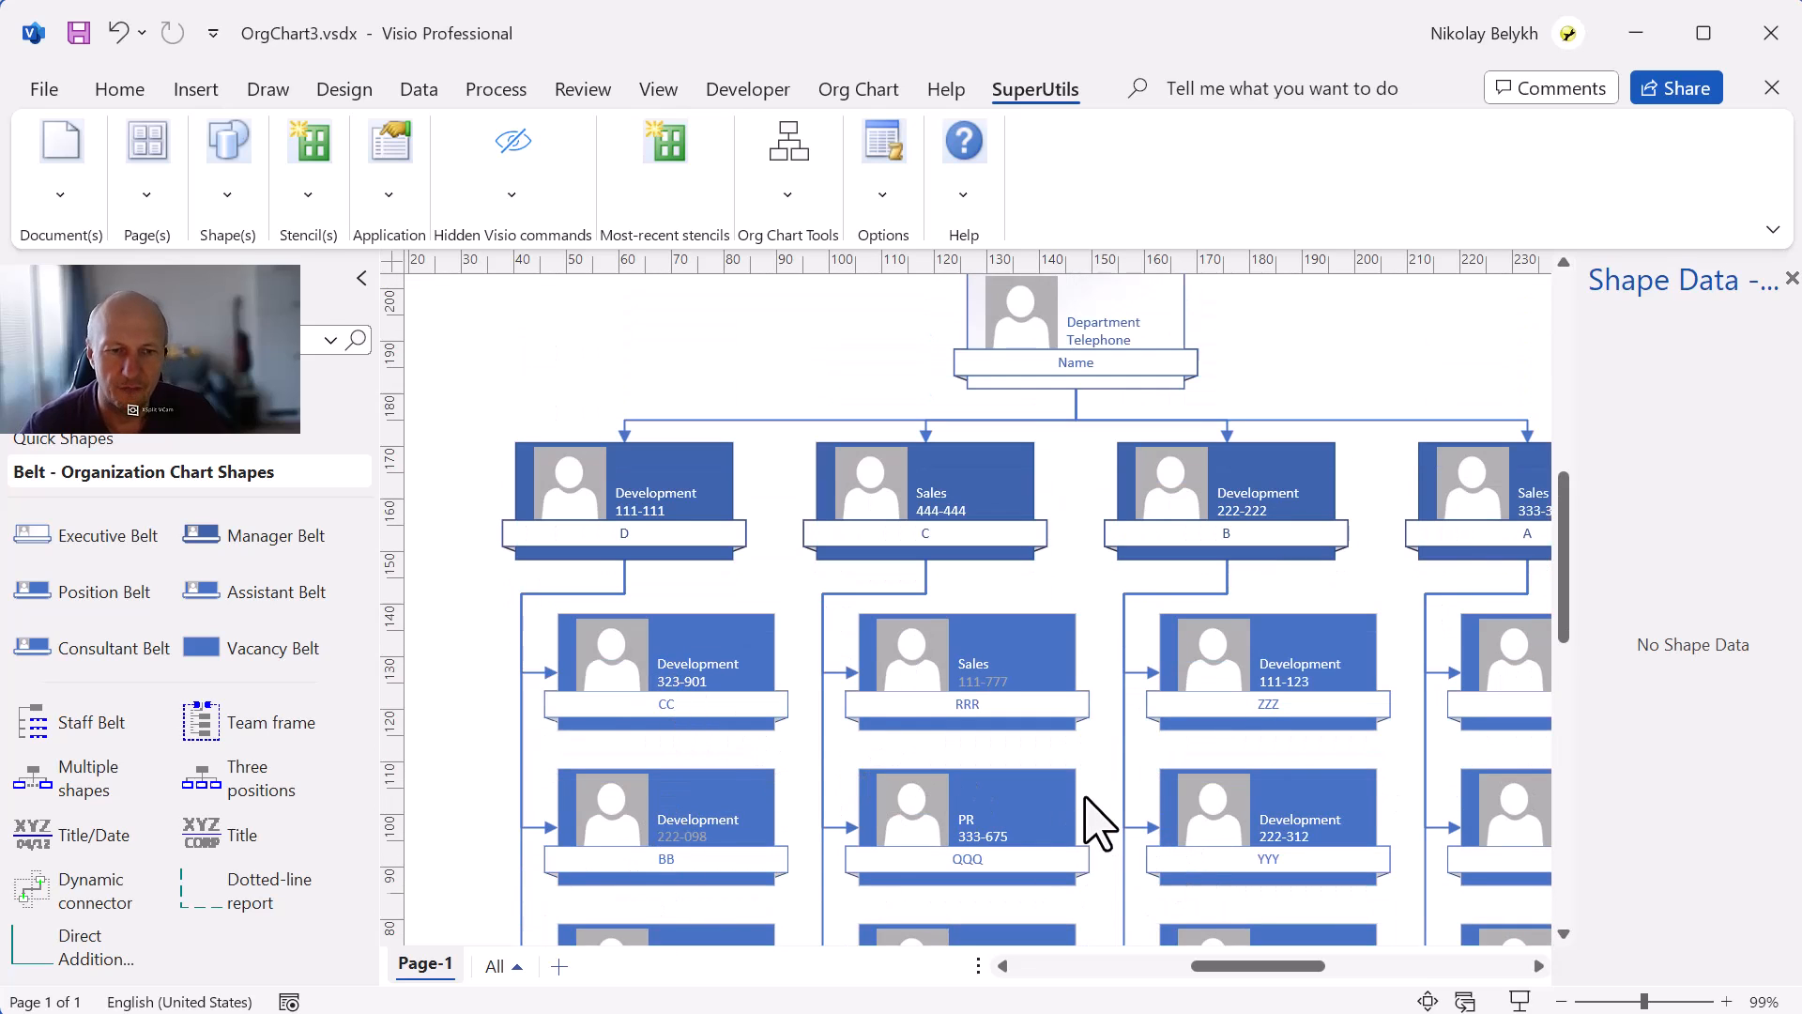
scroll(1016, 577, "down", 1)
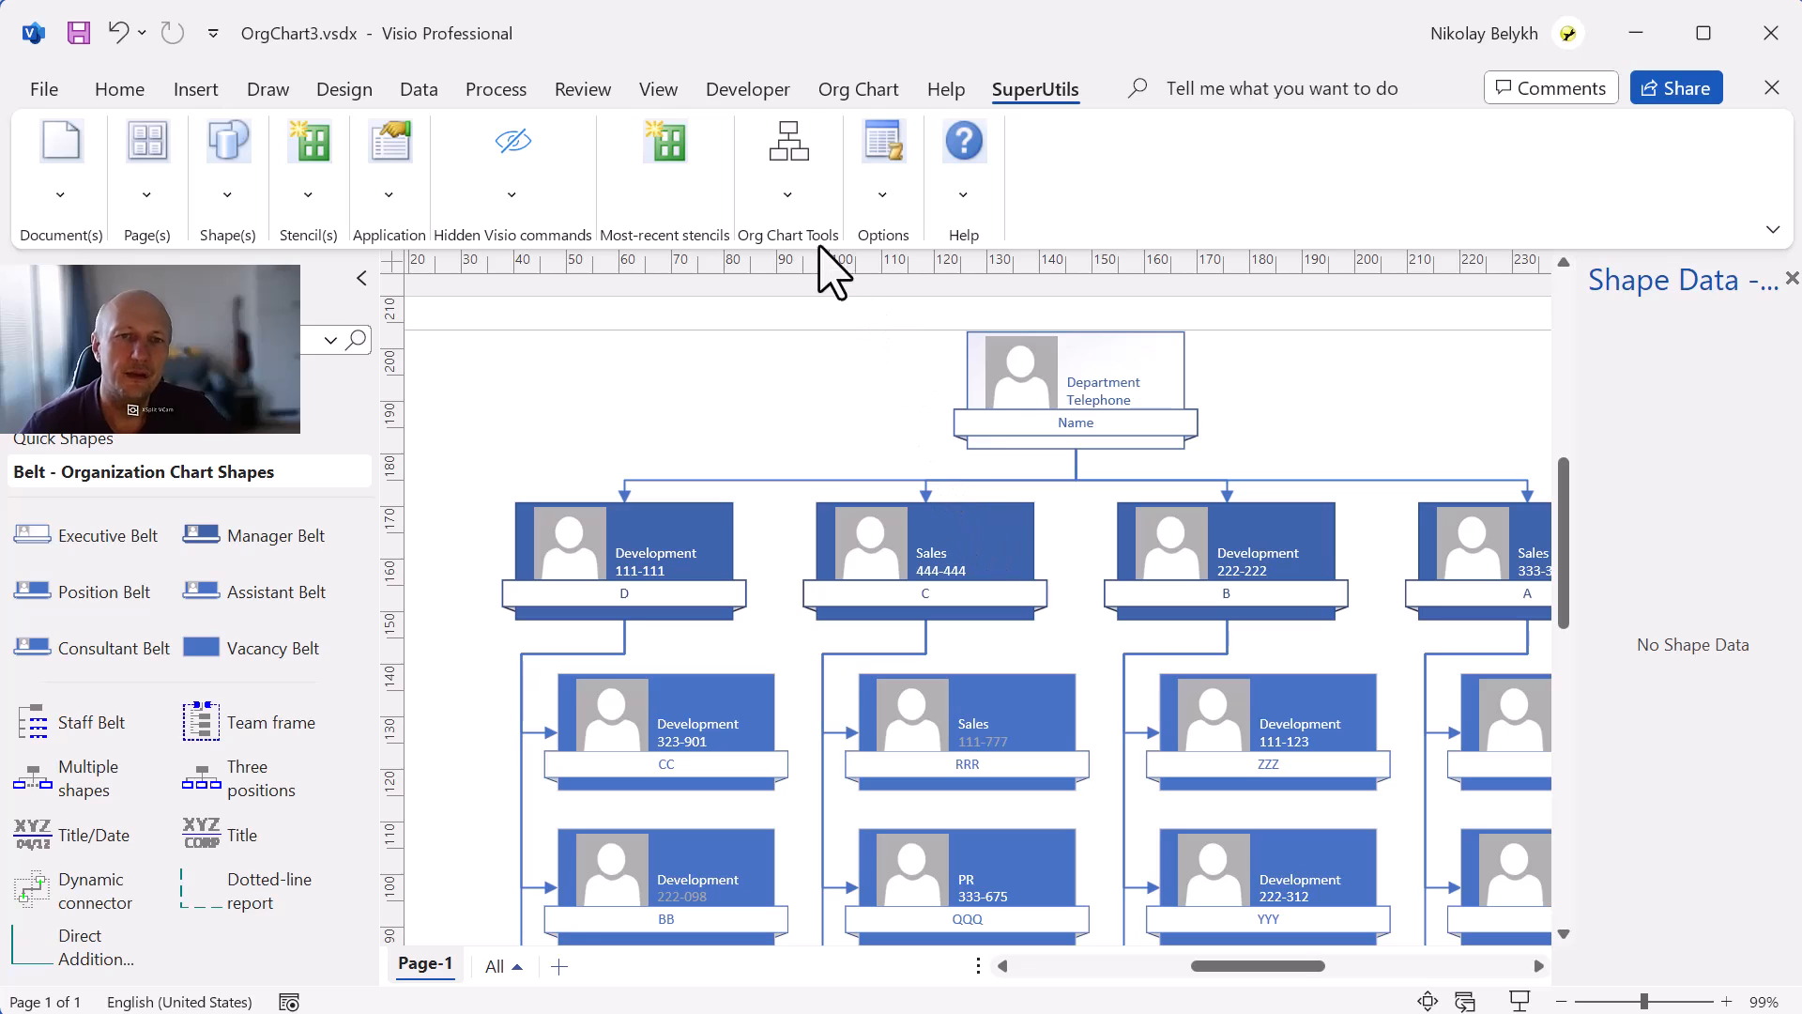
Select the top position and sort its direct subordinates by Department then Name, ascending and without recursion.
left_click(788, 195)
left_click(1079, 391)
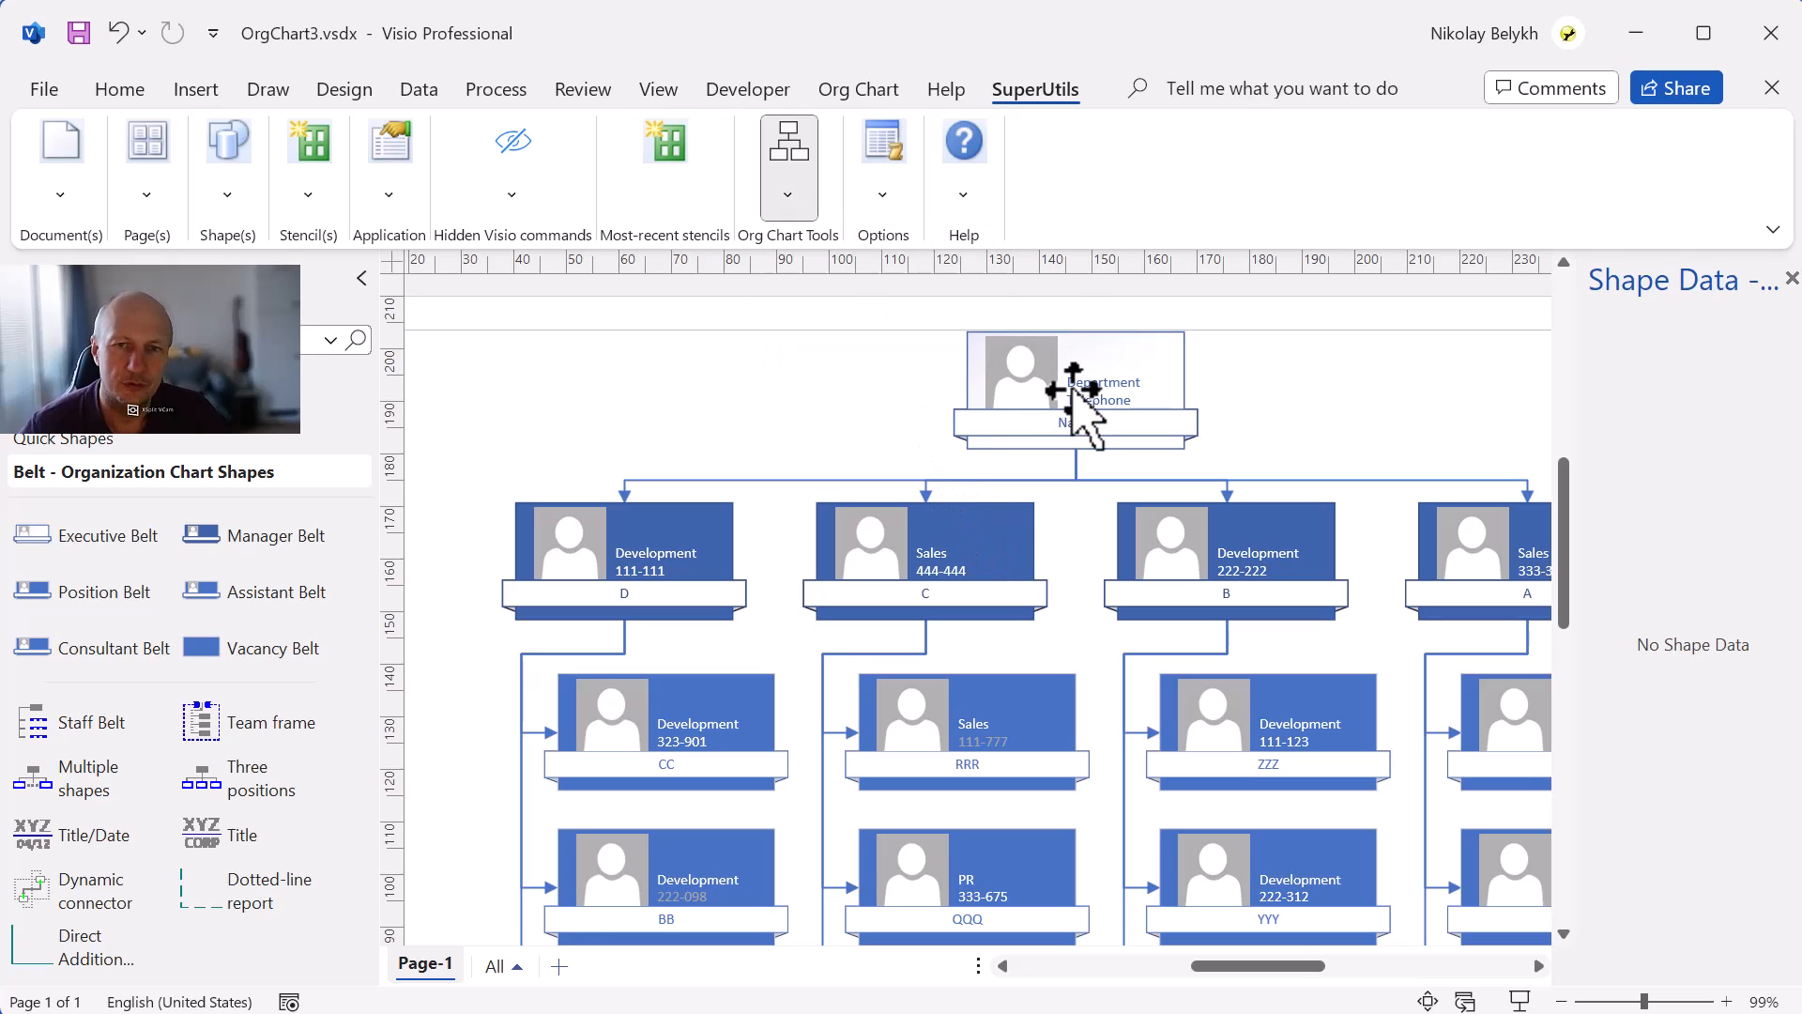
left_click(1078, 391)
scroll(1207, 692, "up", 1)
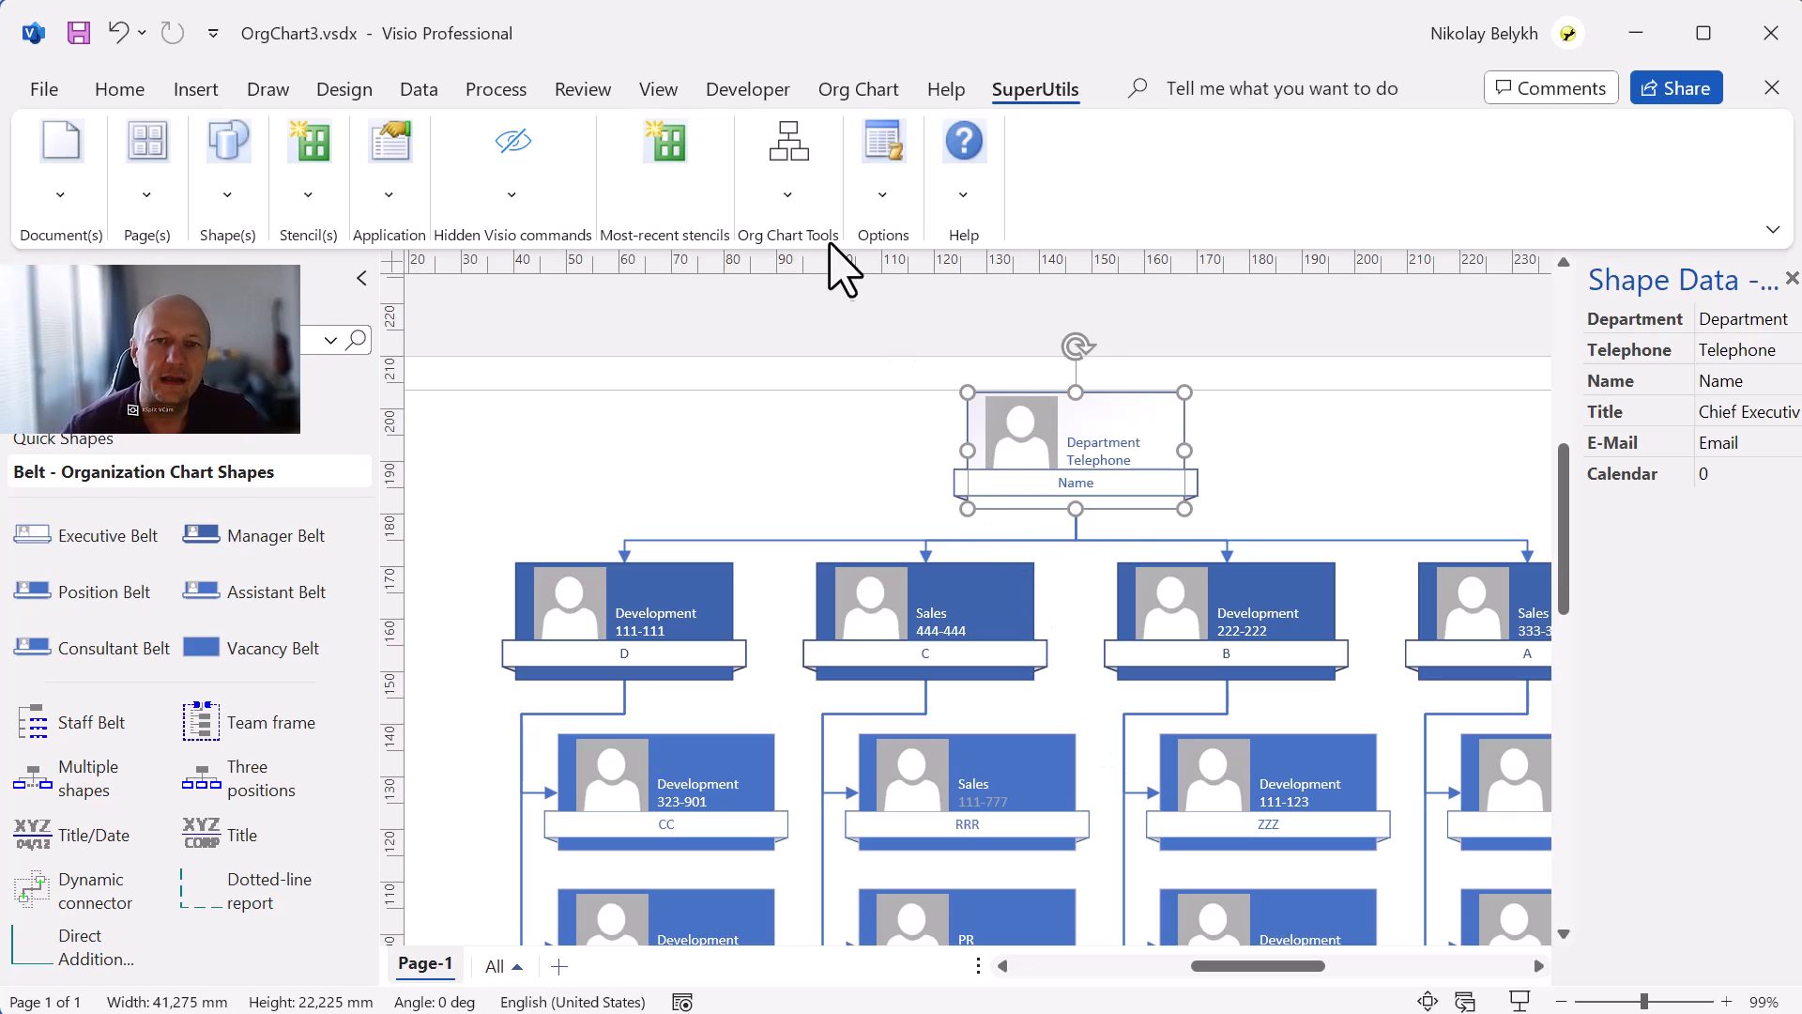
left_click(804, 214)
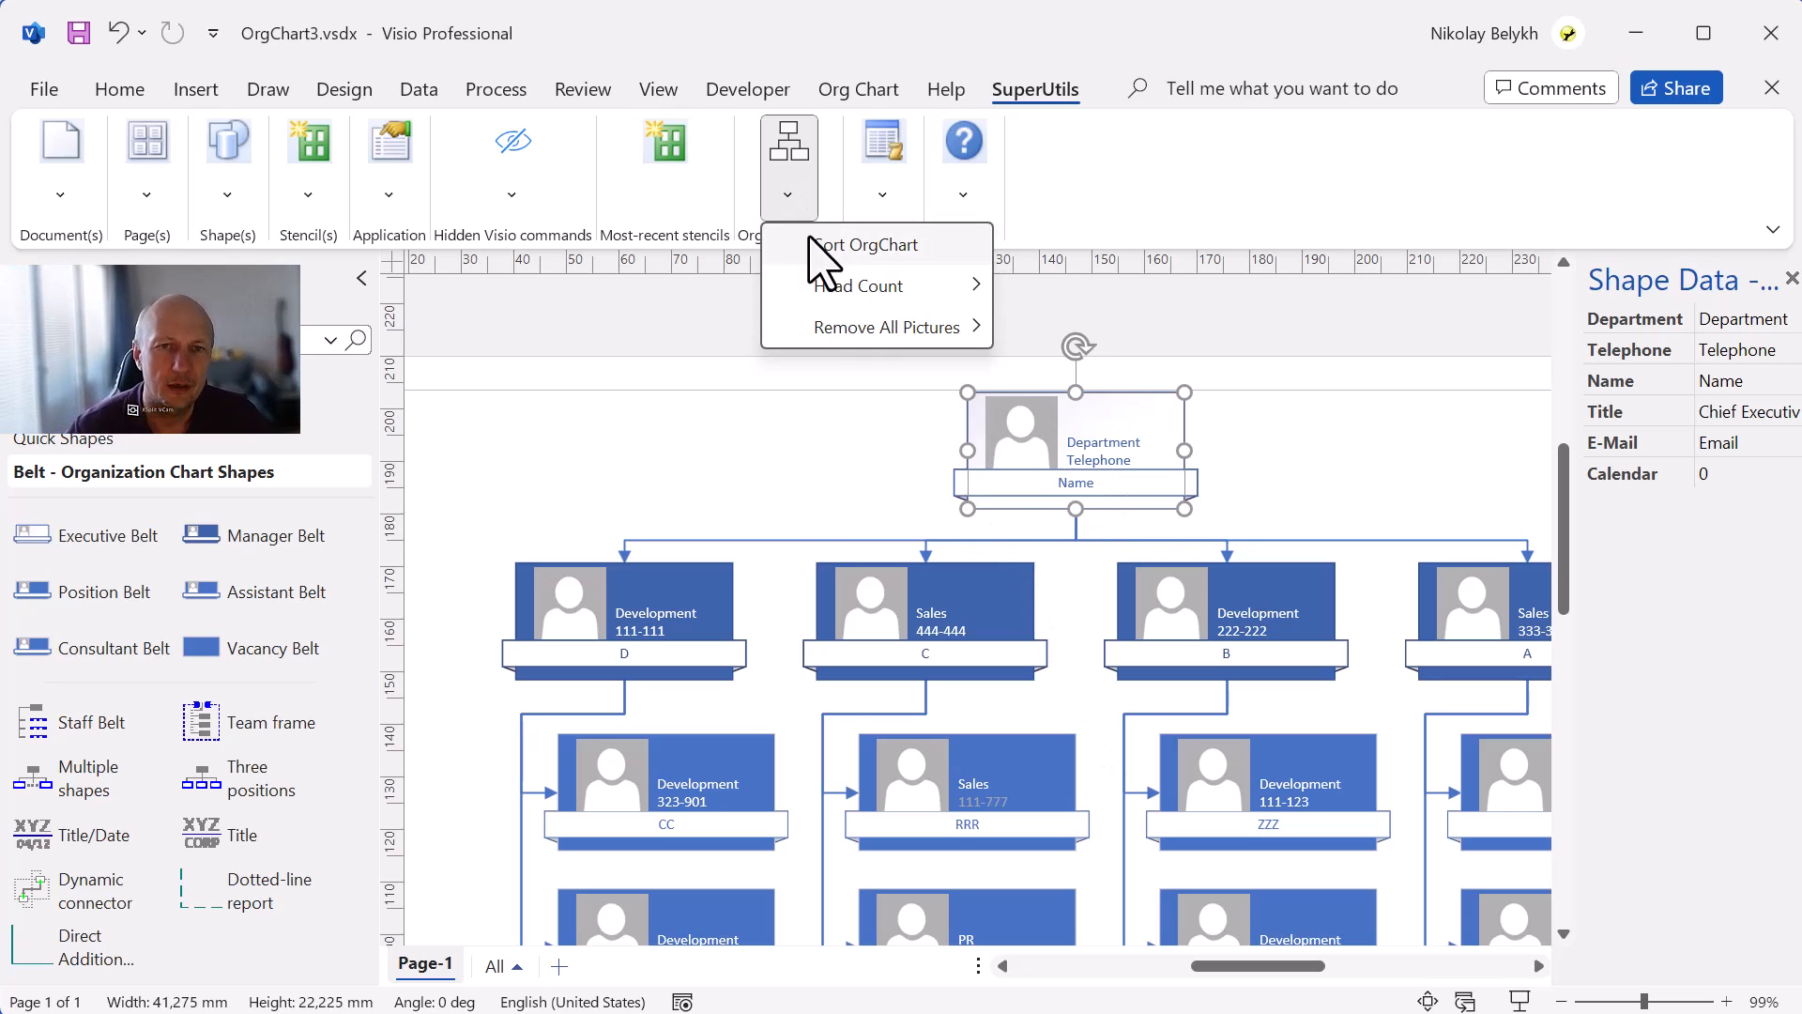
left_click(815, 252)
left_click(915, 416)
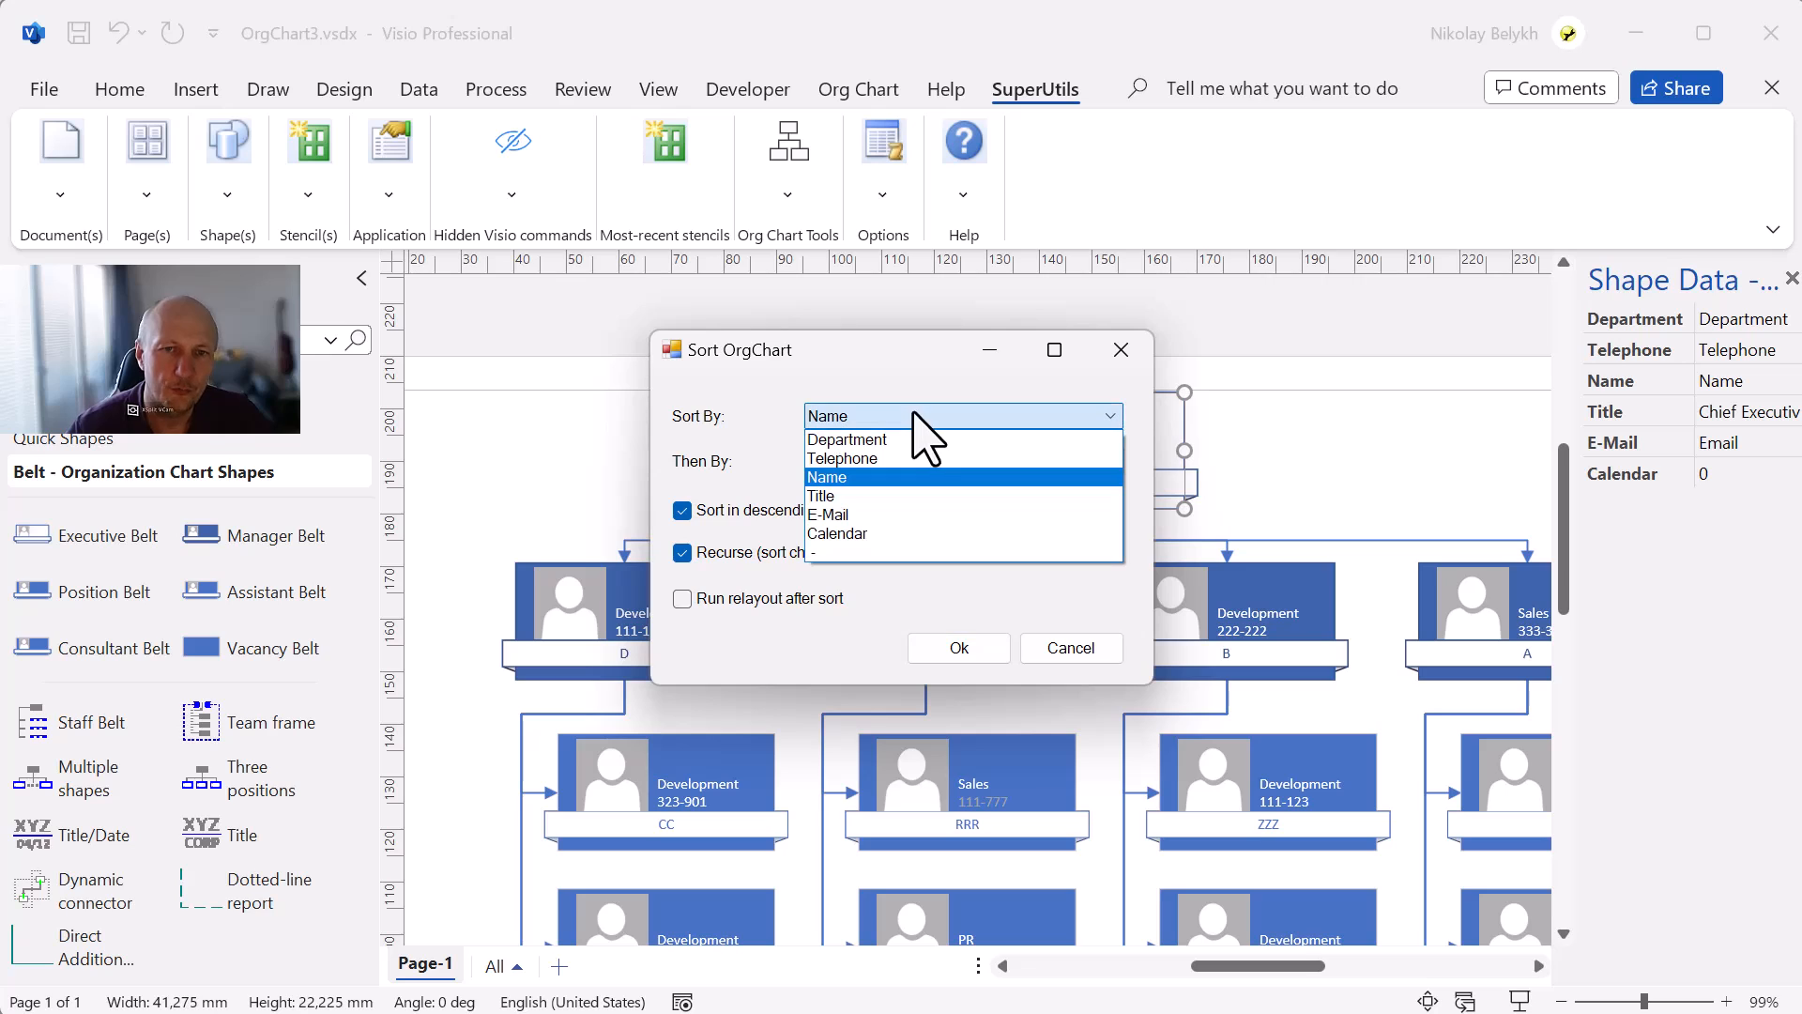
left_click(909, 438)
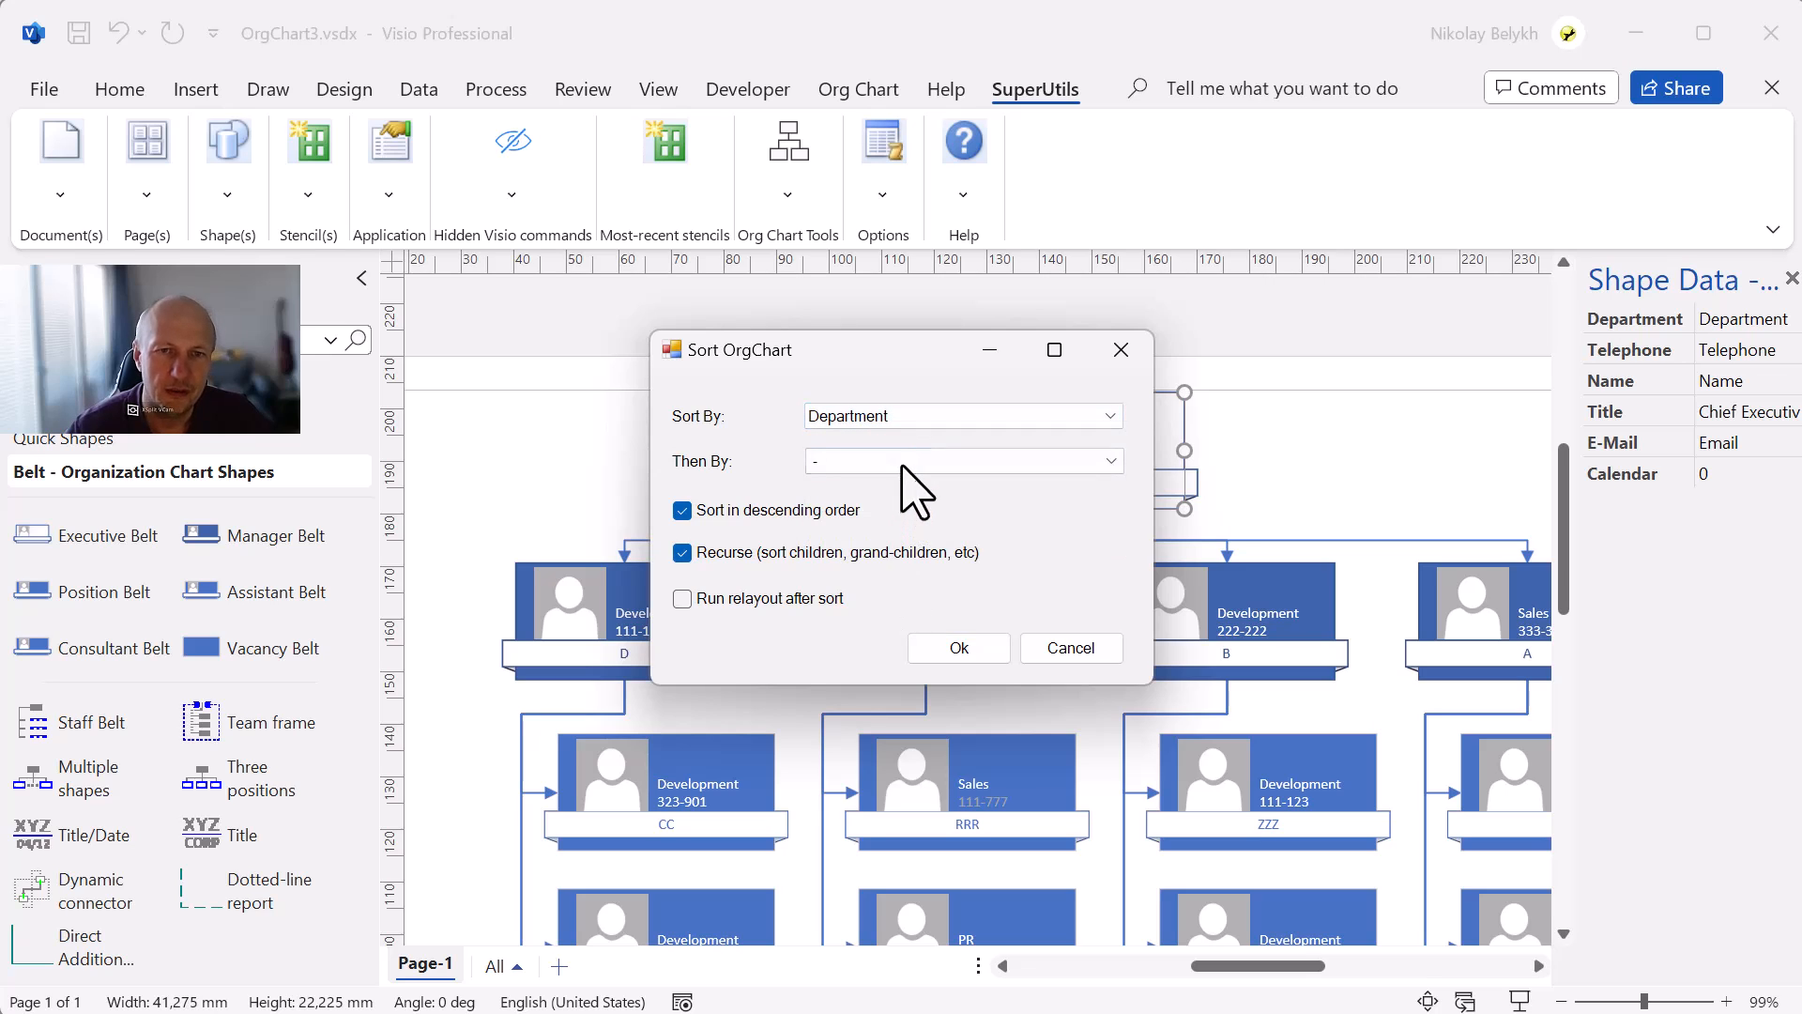
left_click(909, 461)
left_click(889, 524)
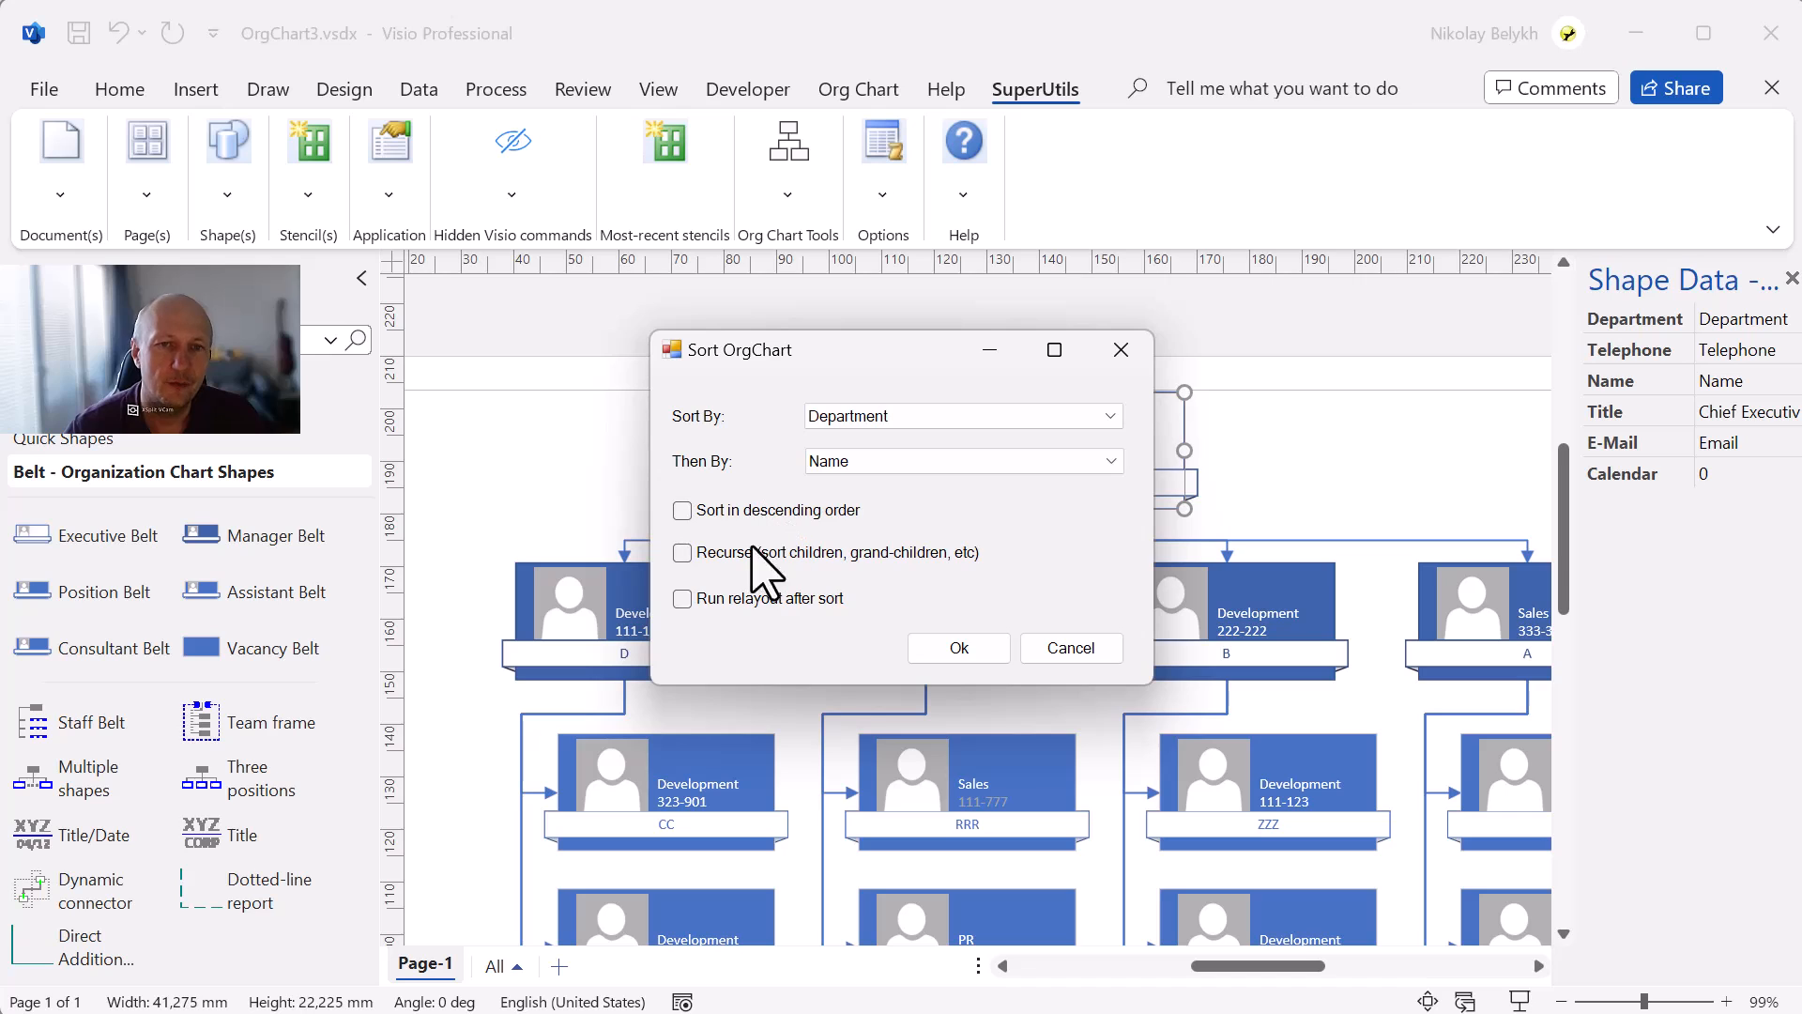
left_click(951, 651)
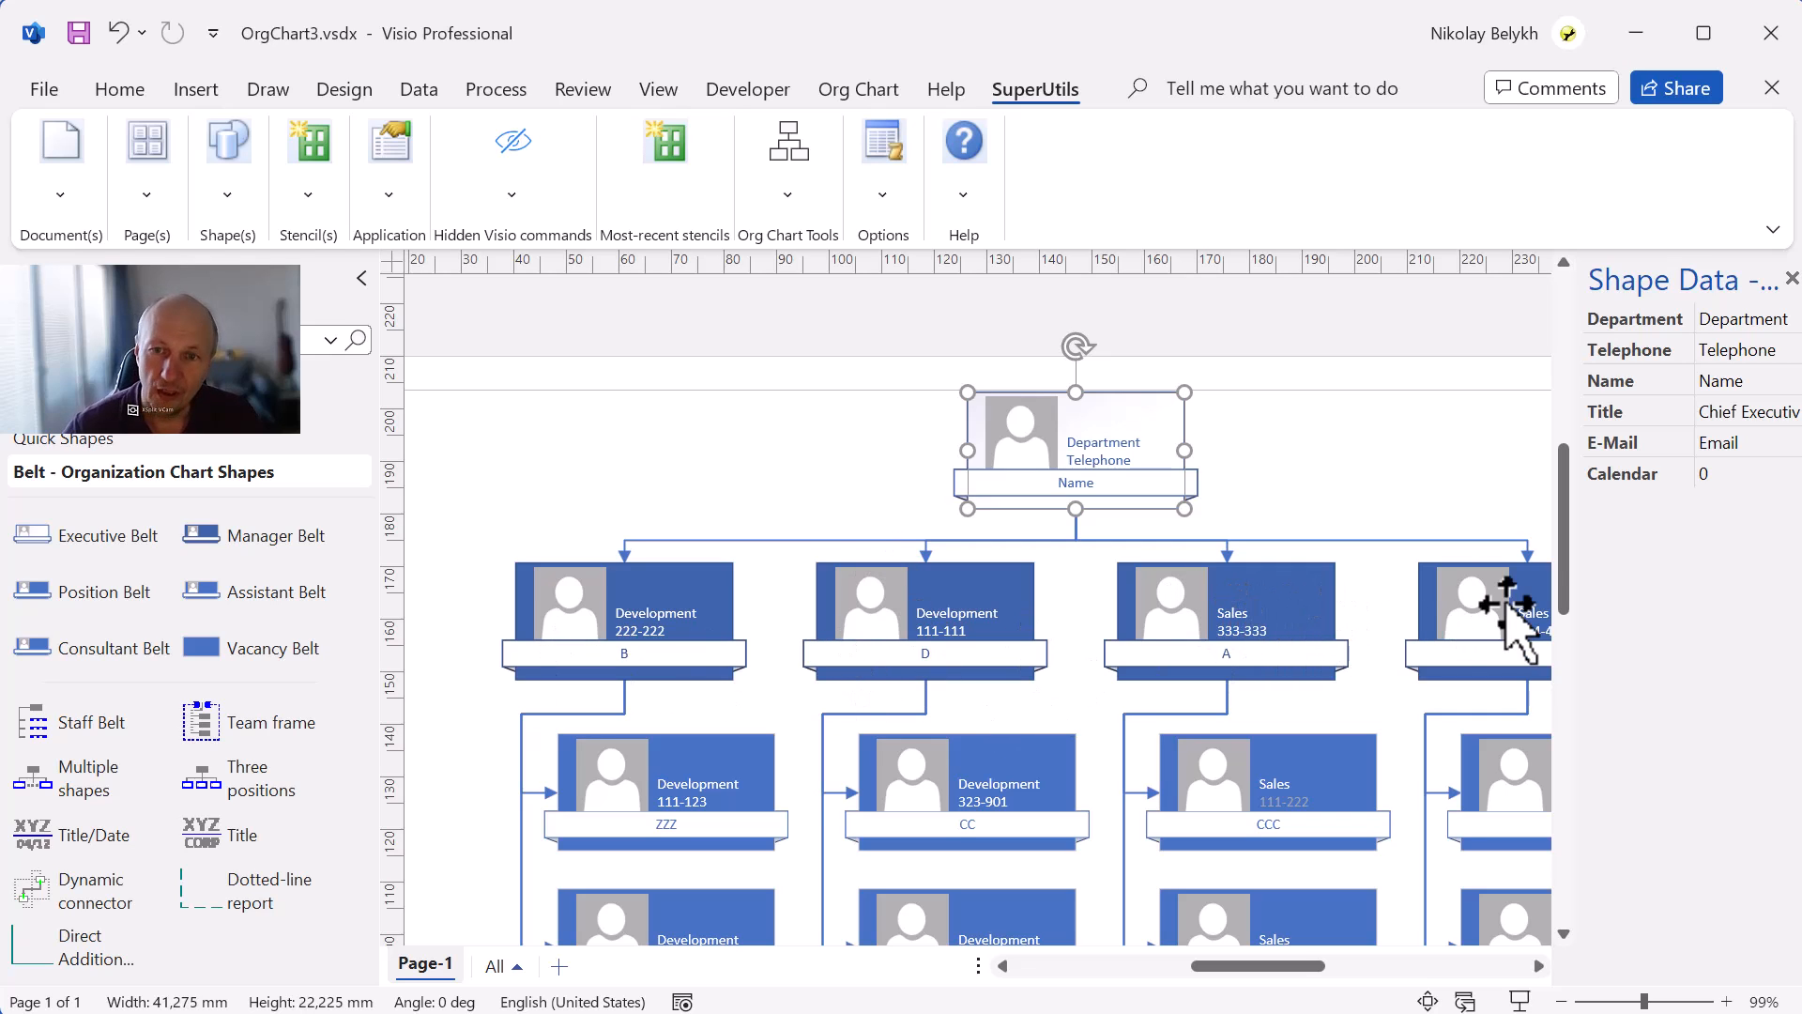
left_click(1319, 498)
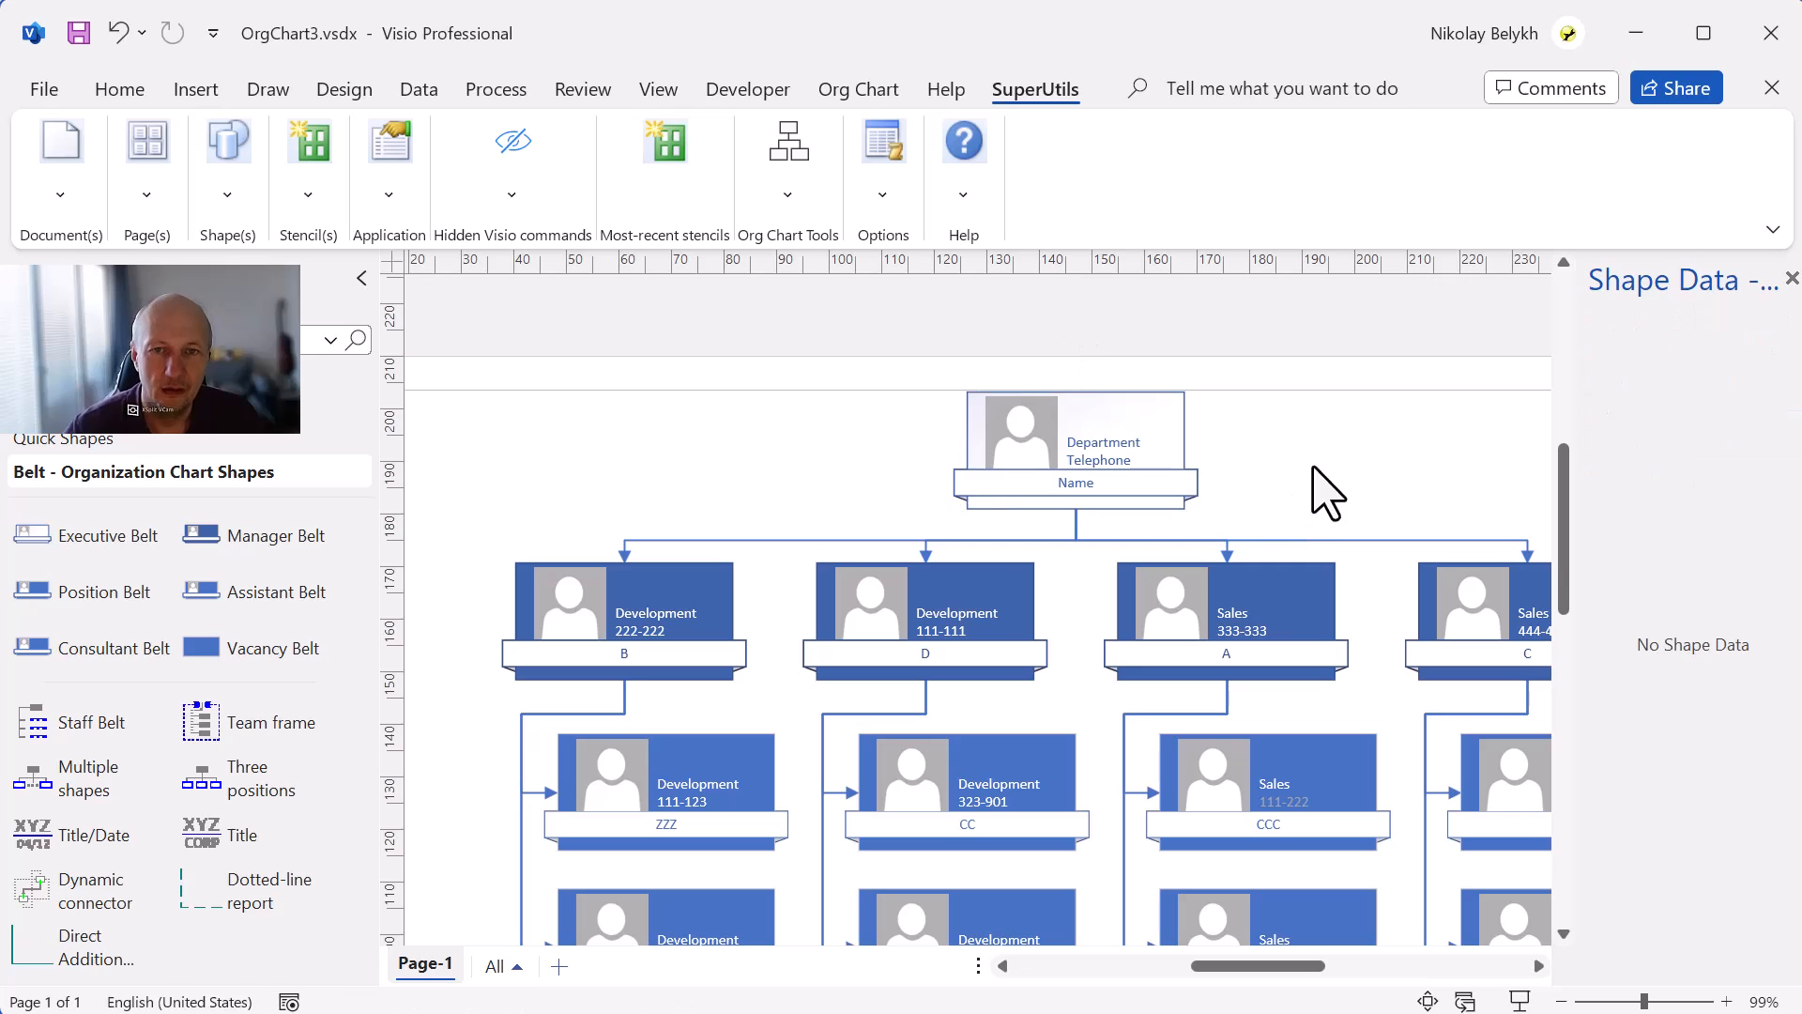
left_click(800, 199)
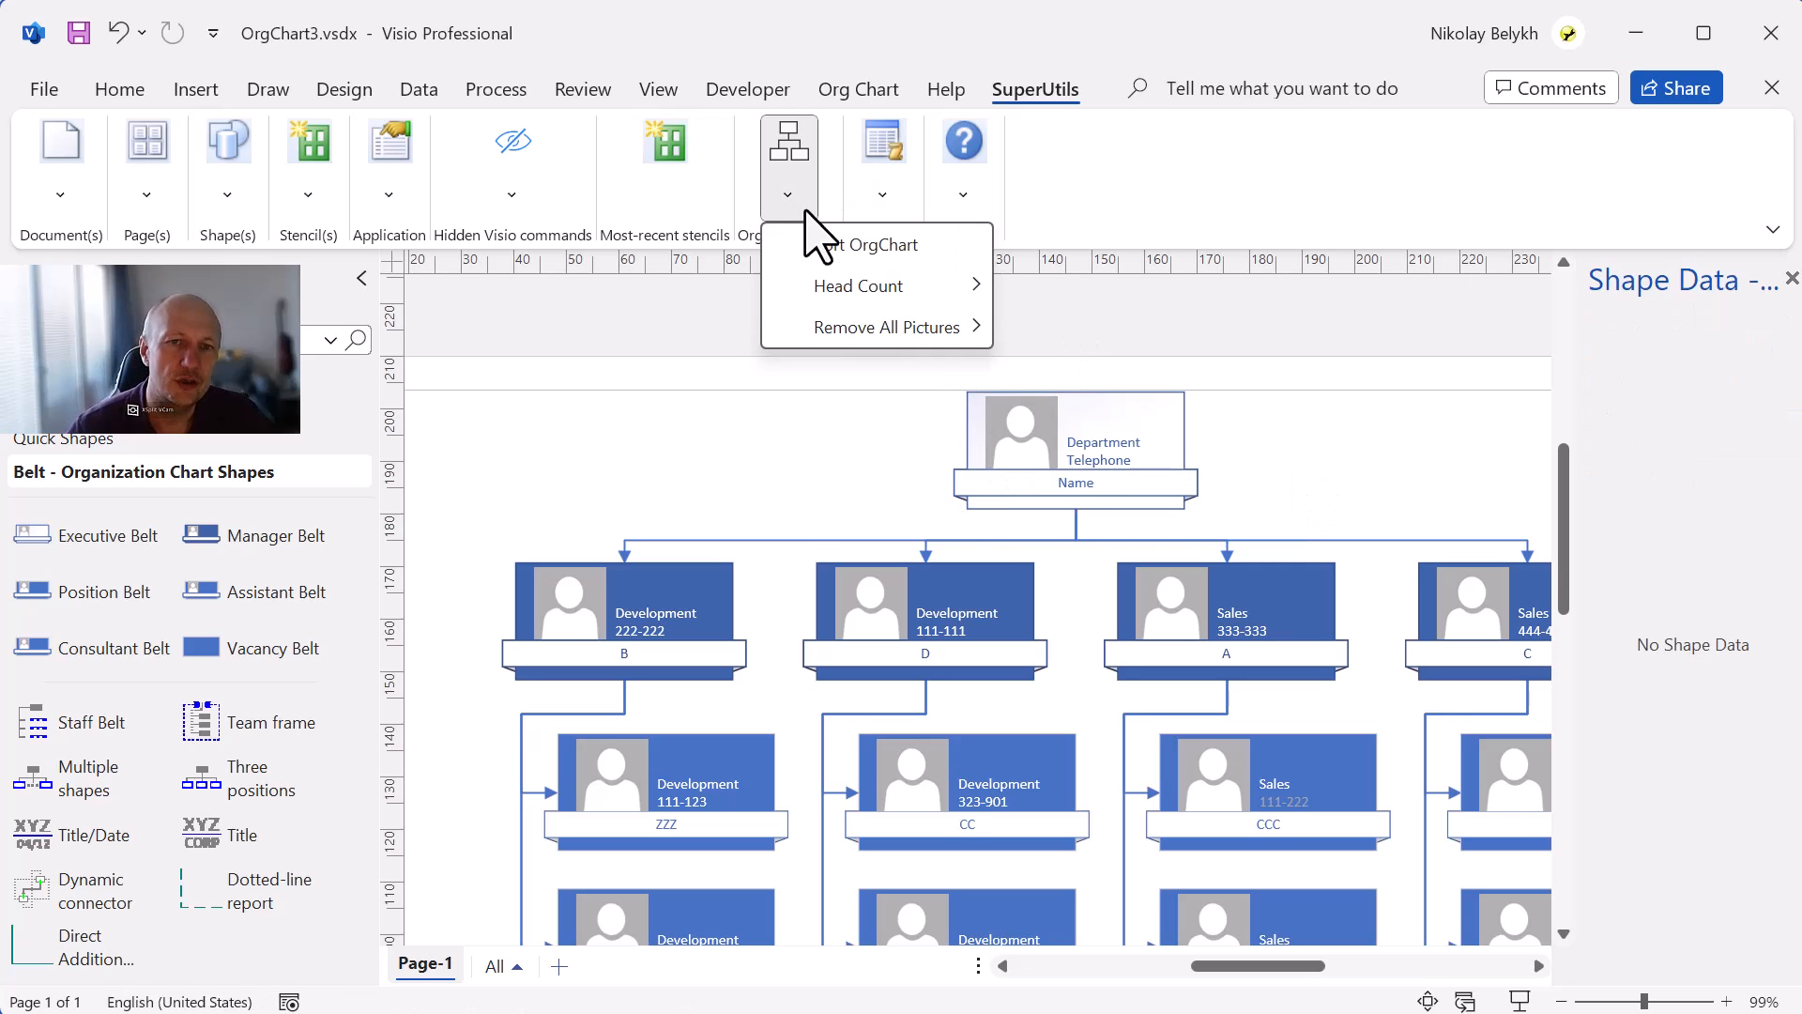
left_click(821, 242)
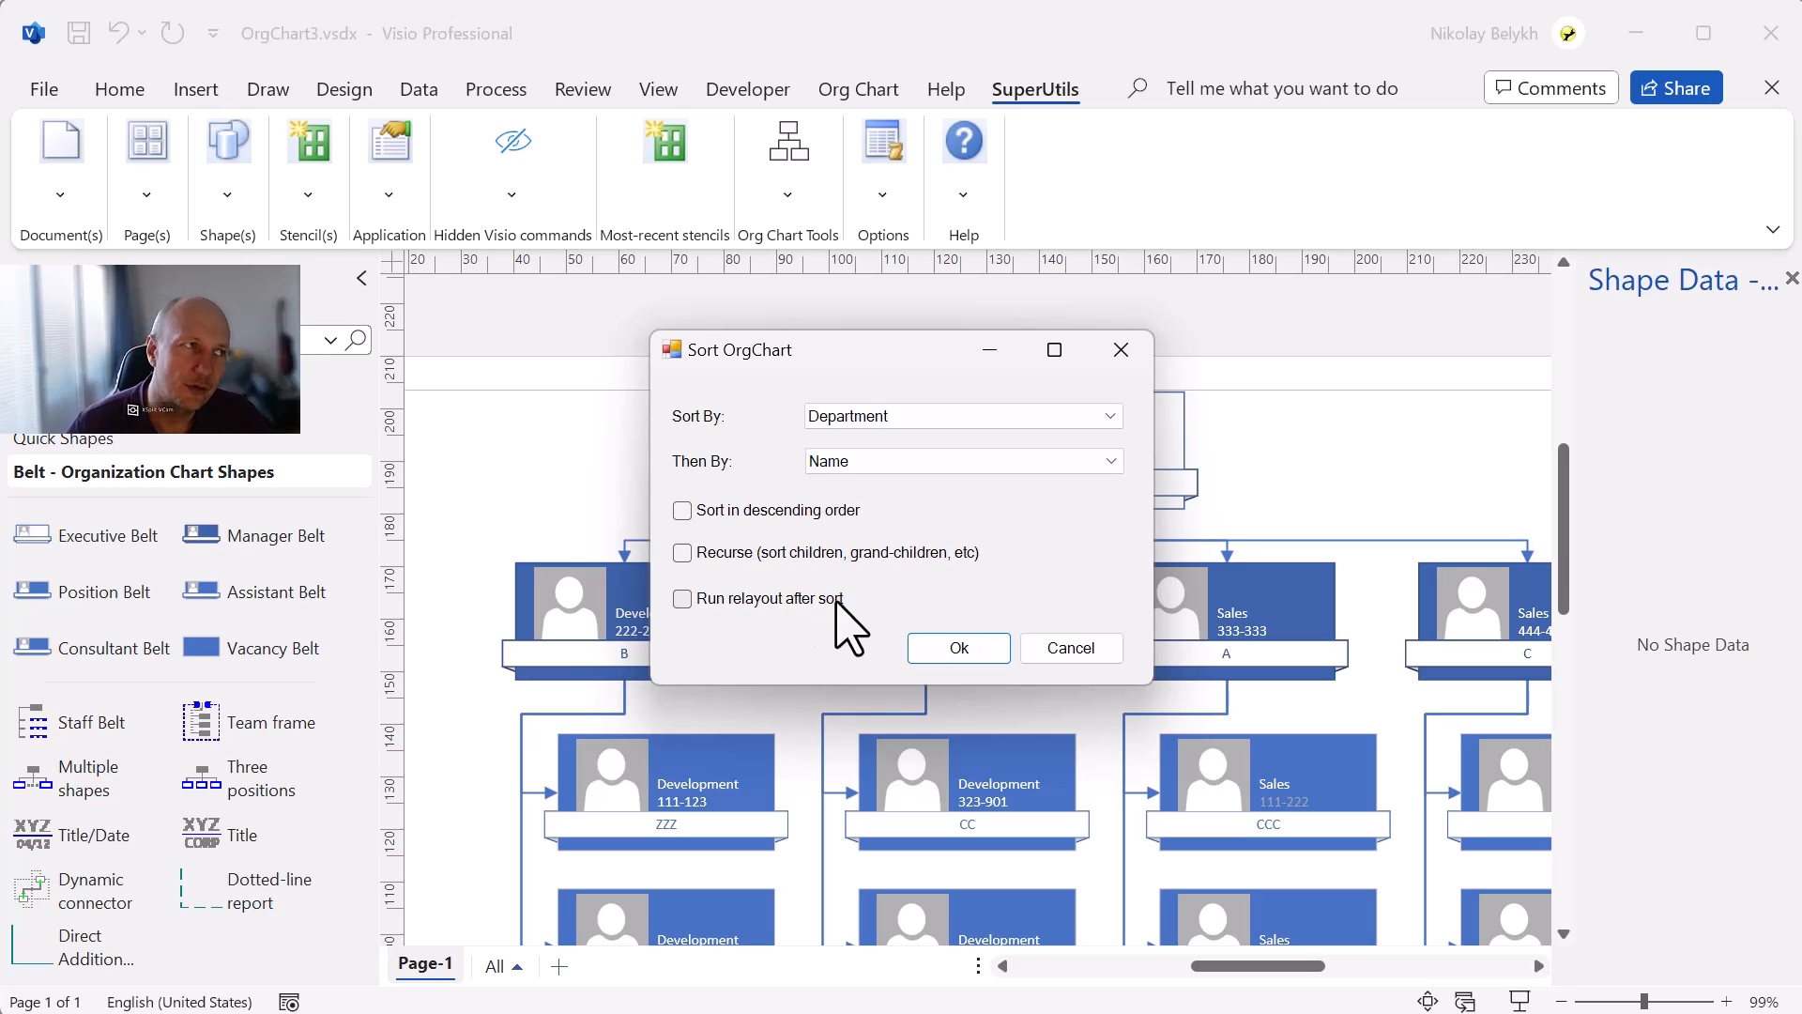
left_click(1084, 651)
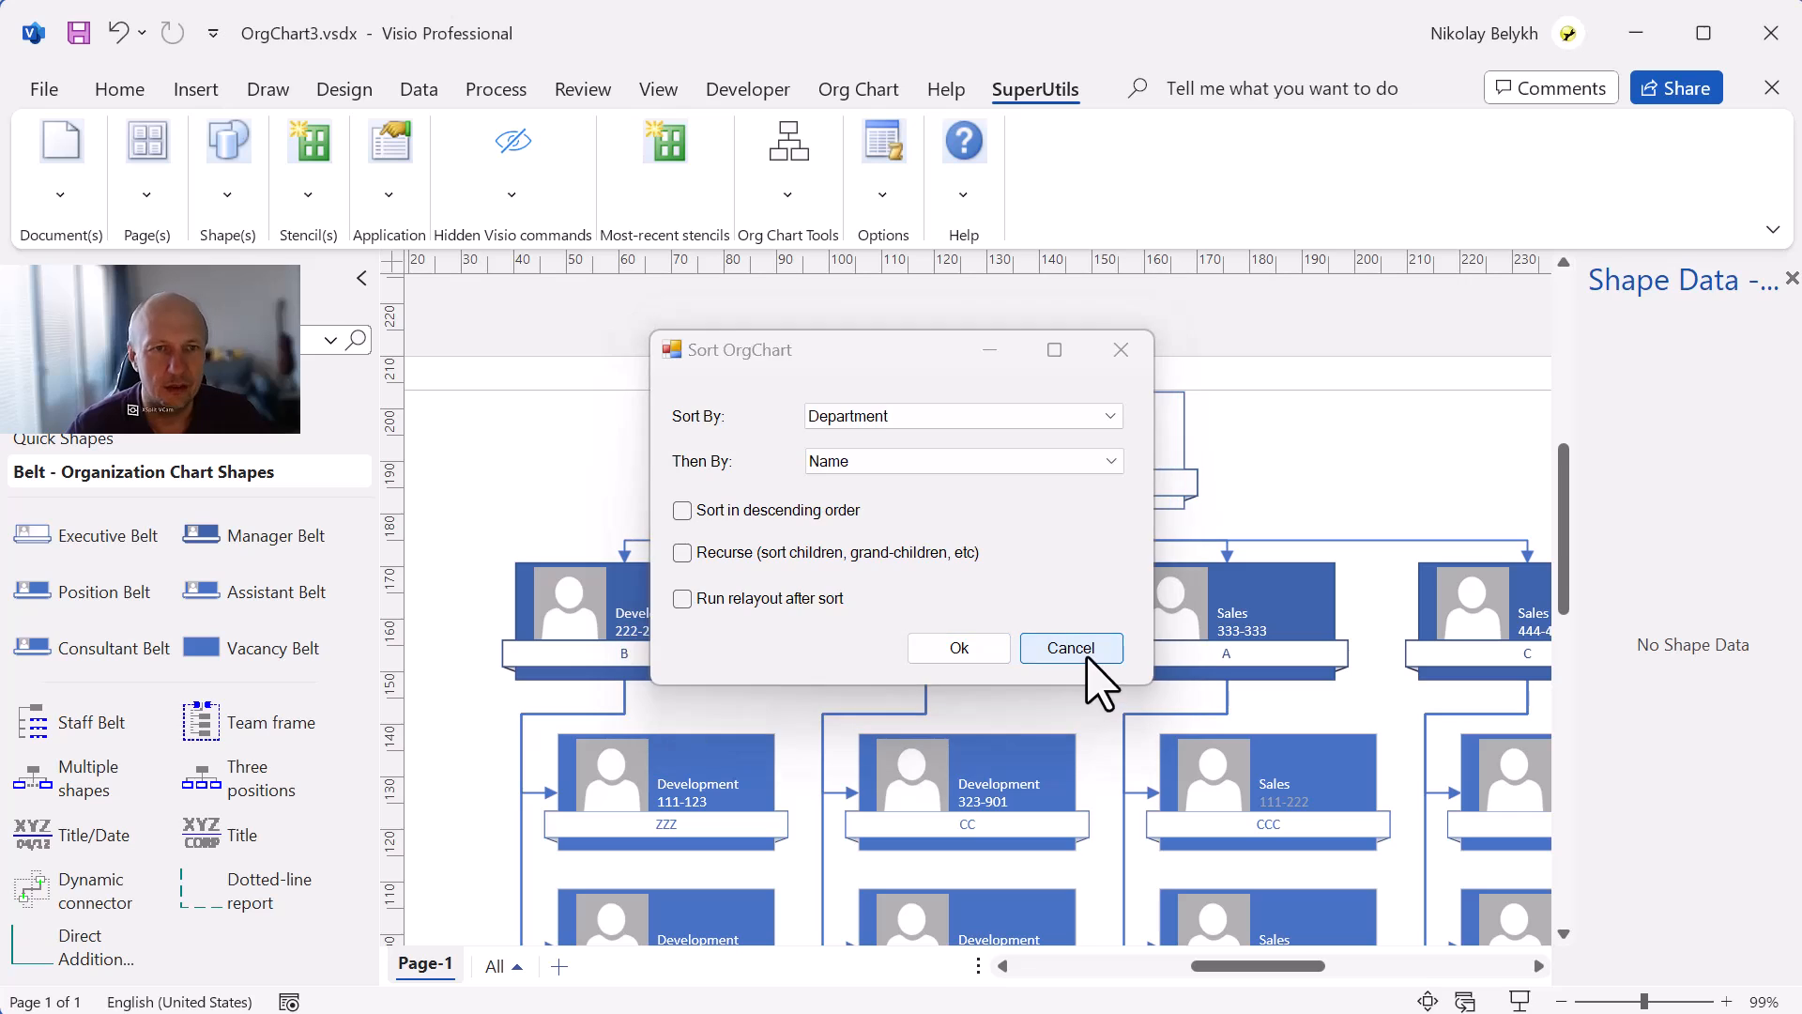
Close OrgChart3 saving its changes, and open OrgChart.vsdx from the recent drawings.
left_click(1767, 86)
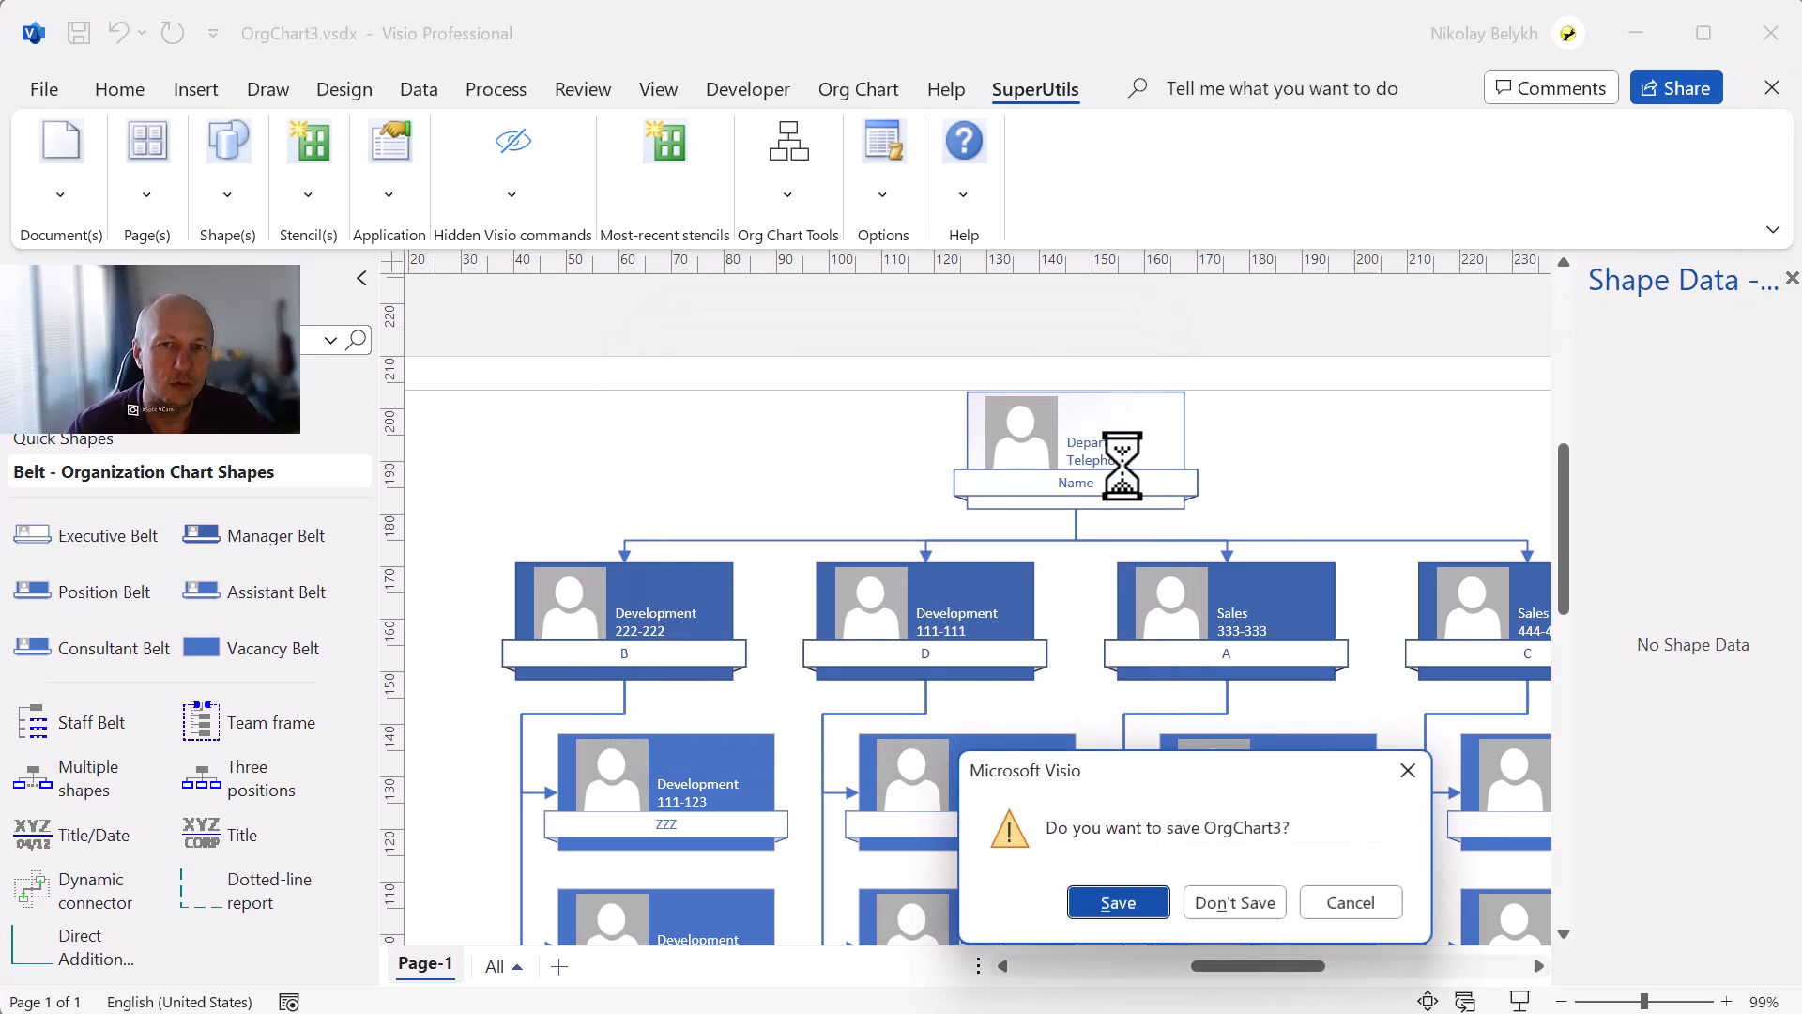
left_click(1126, 905)
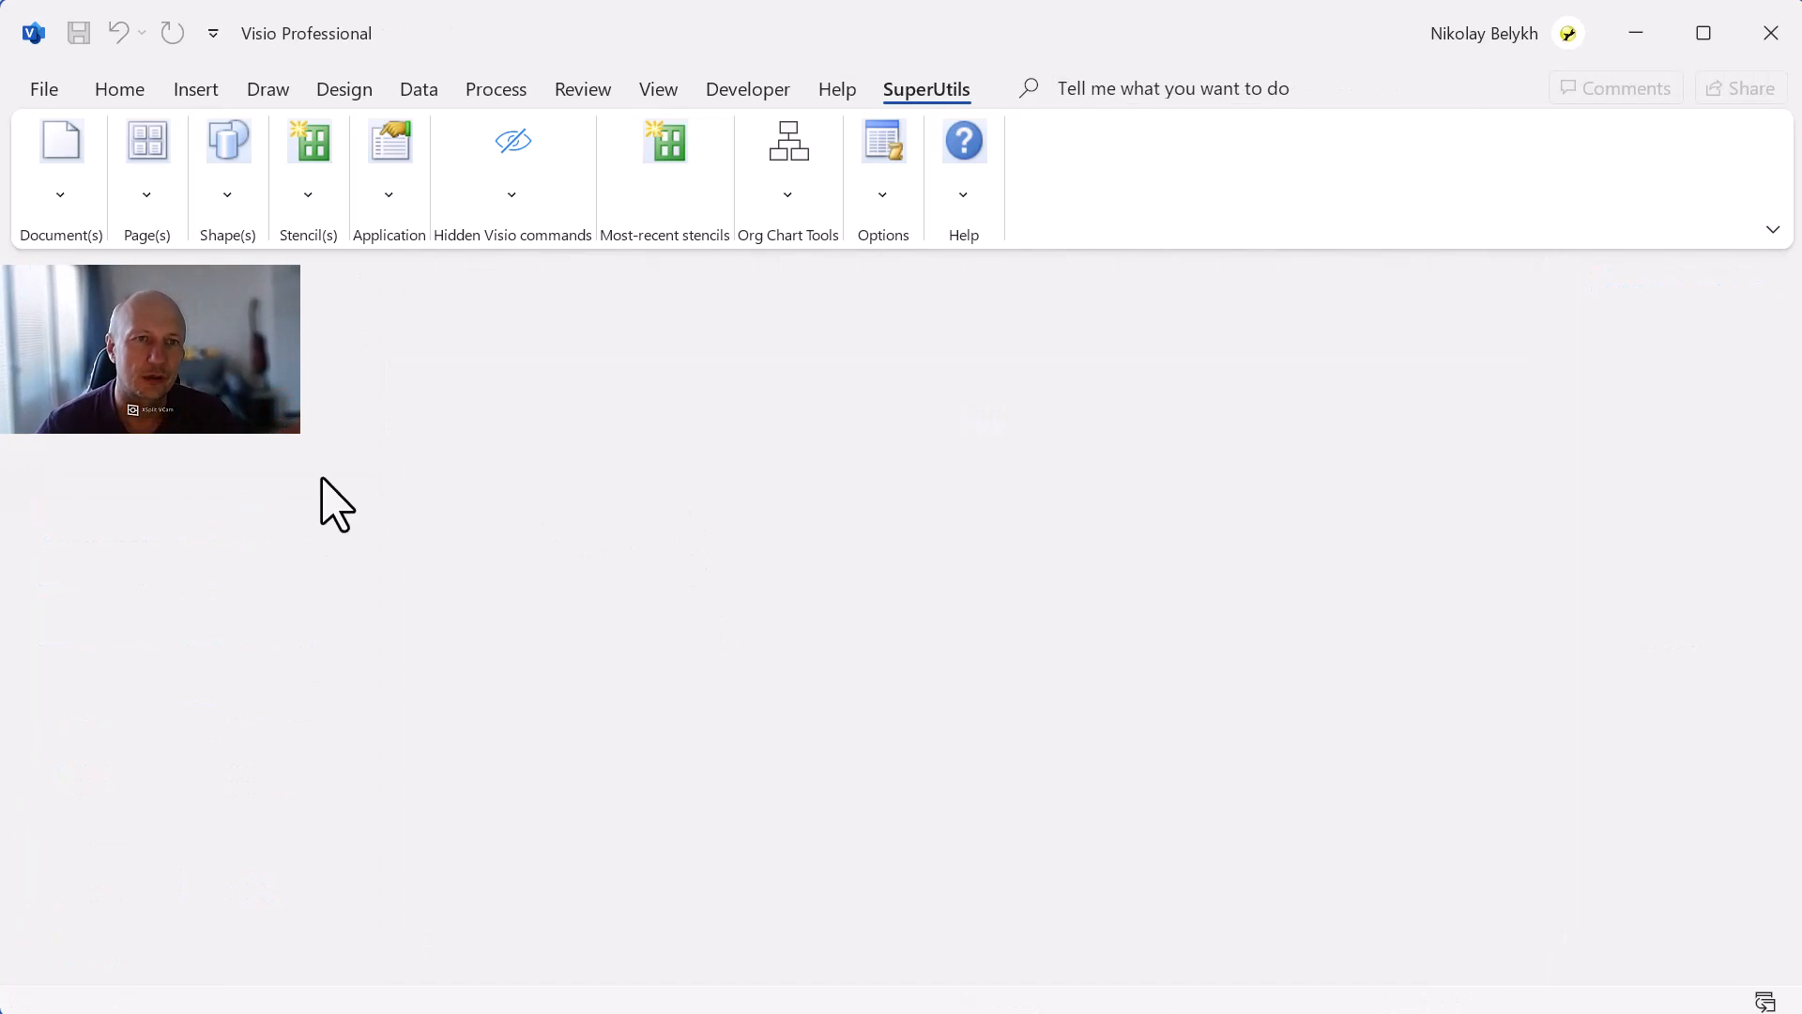
left_click(65, 94)
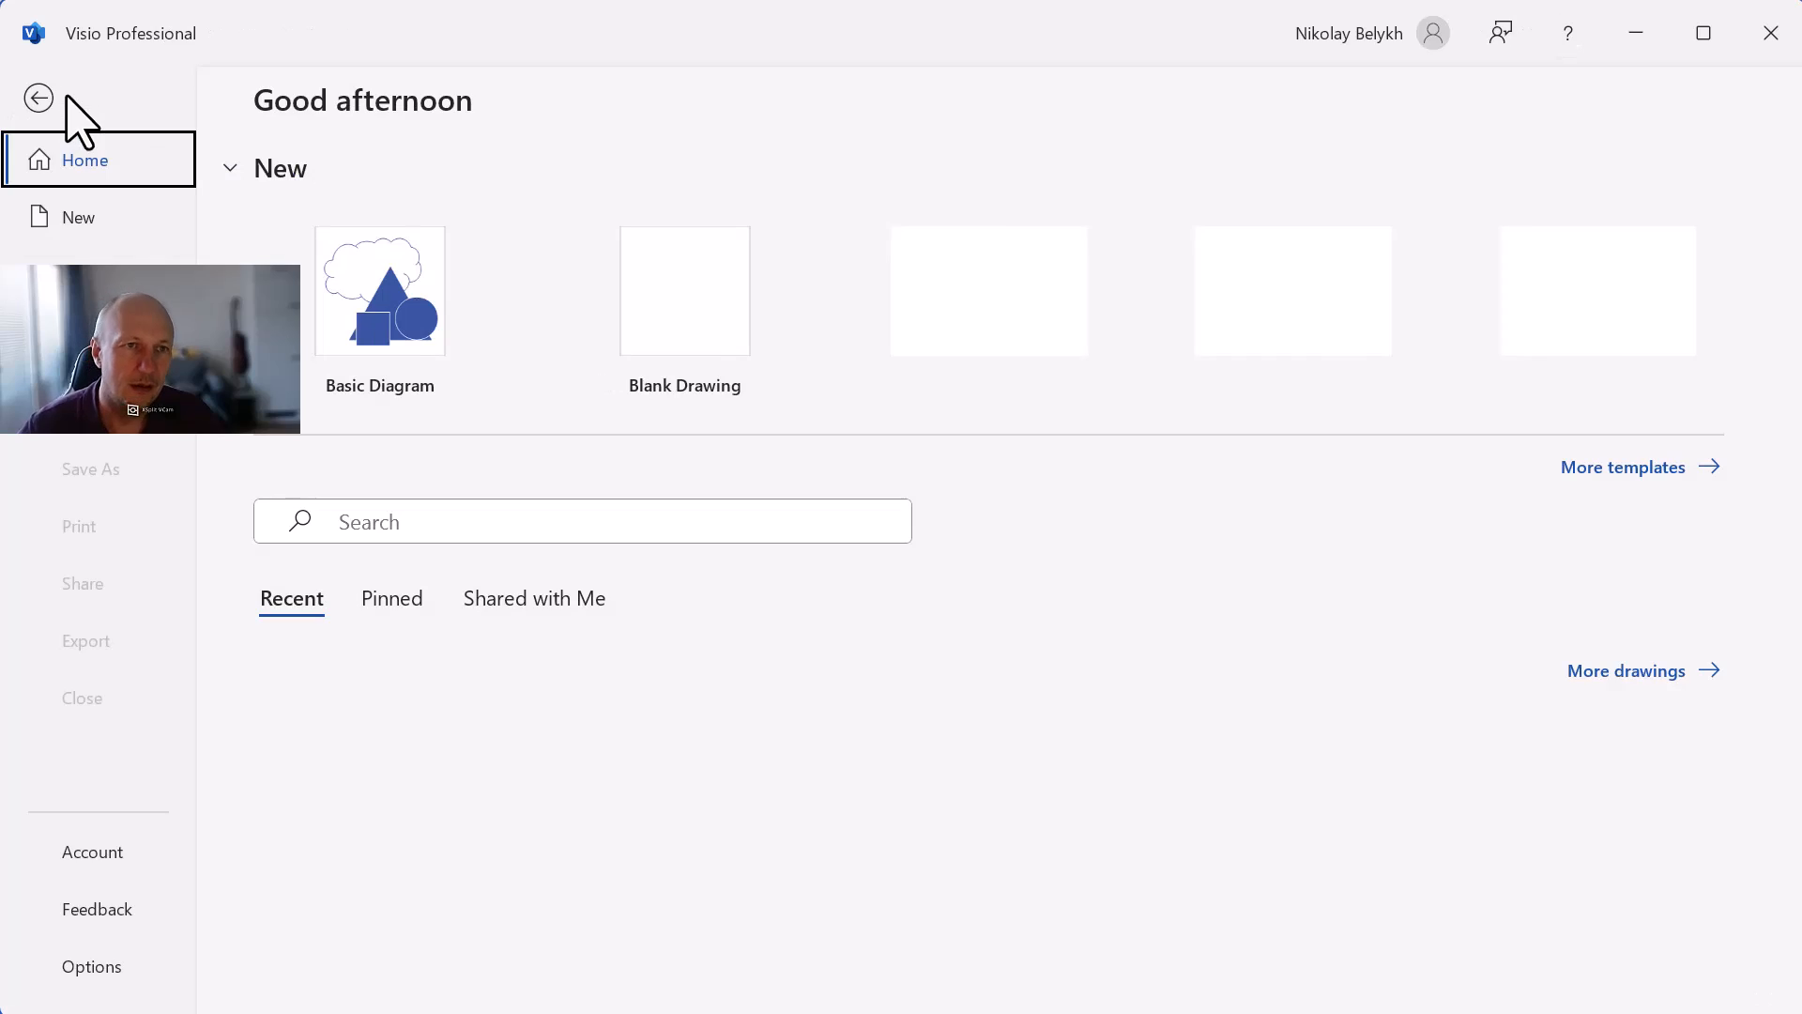
left_click(85, 275)
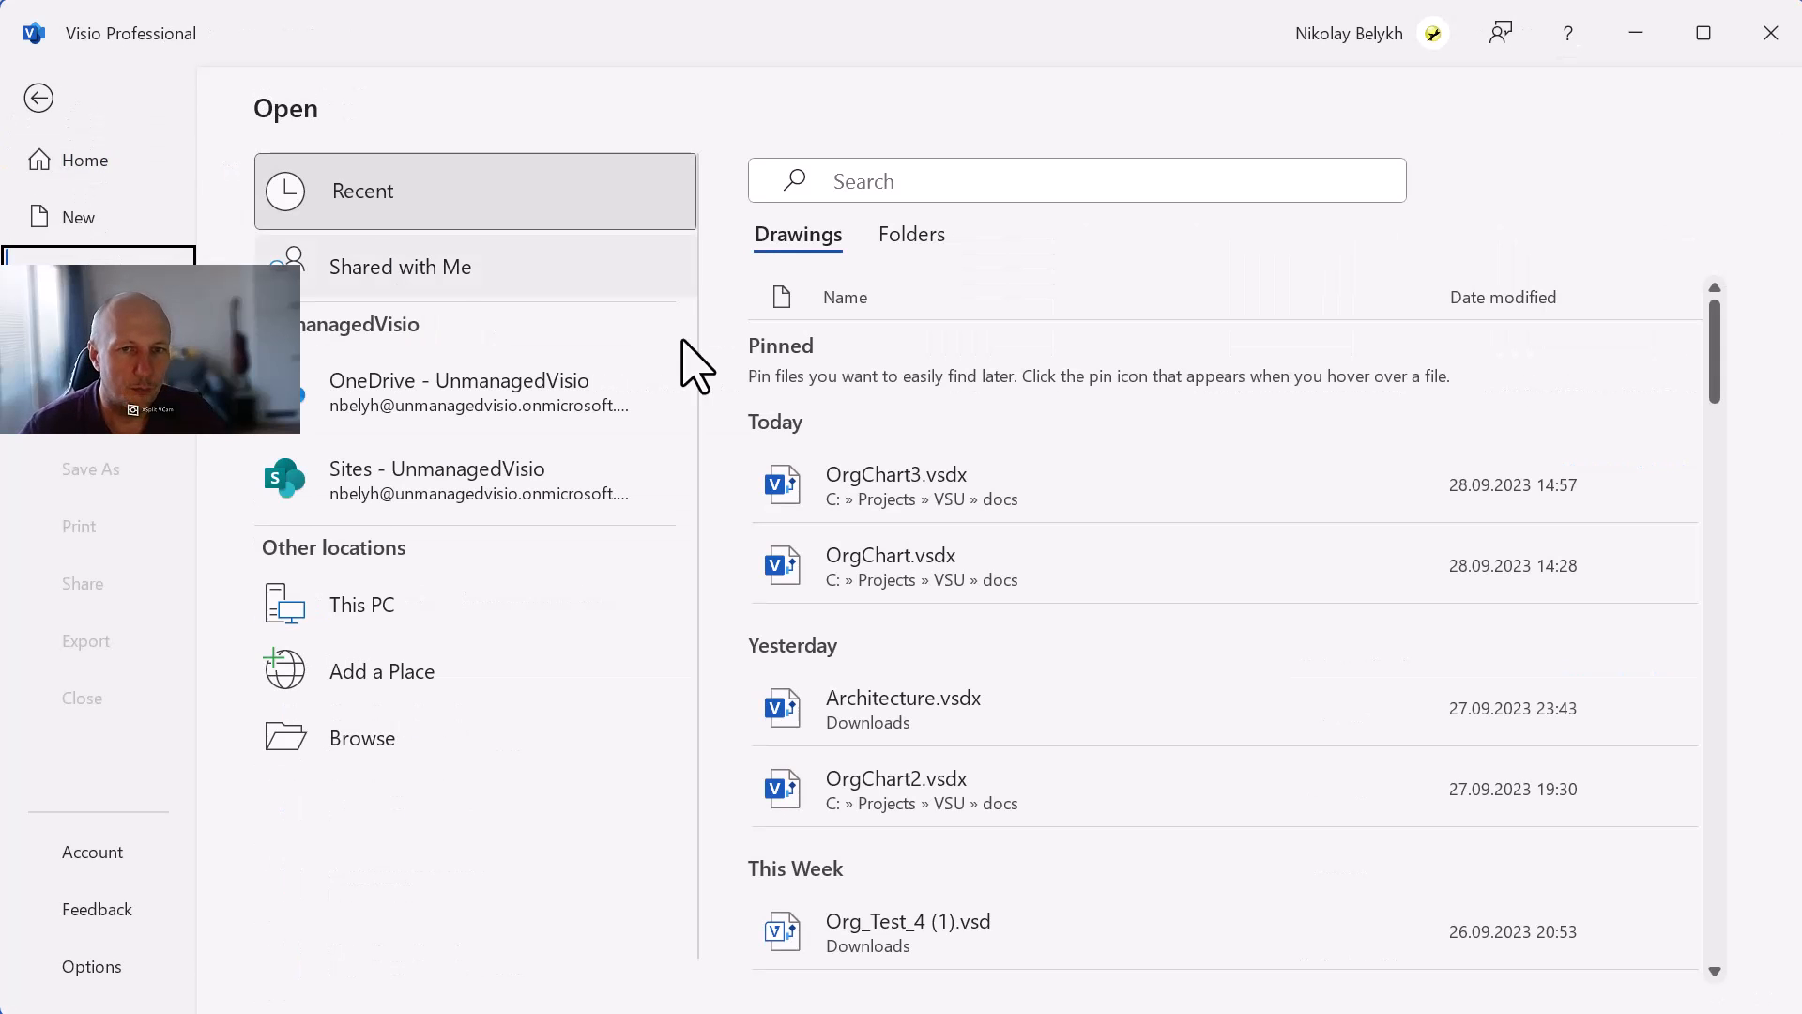
left_click(1038, 603)
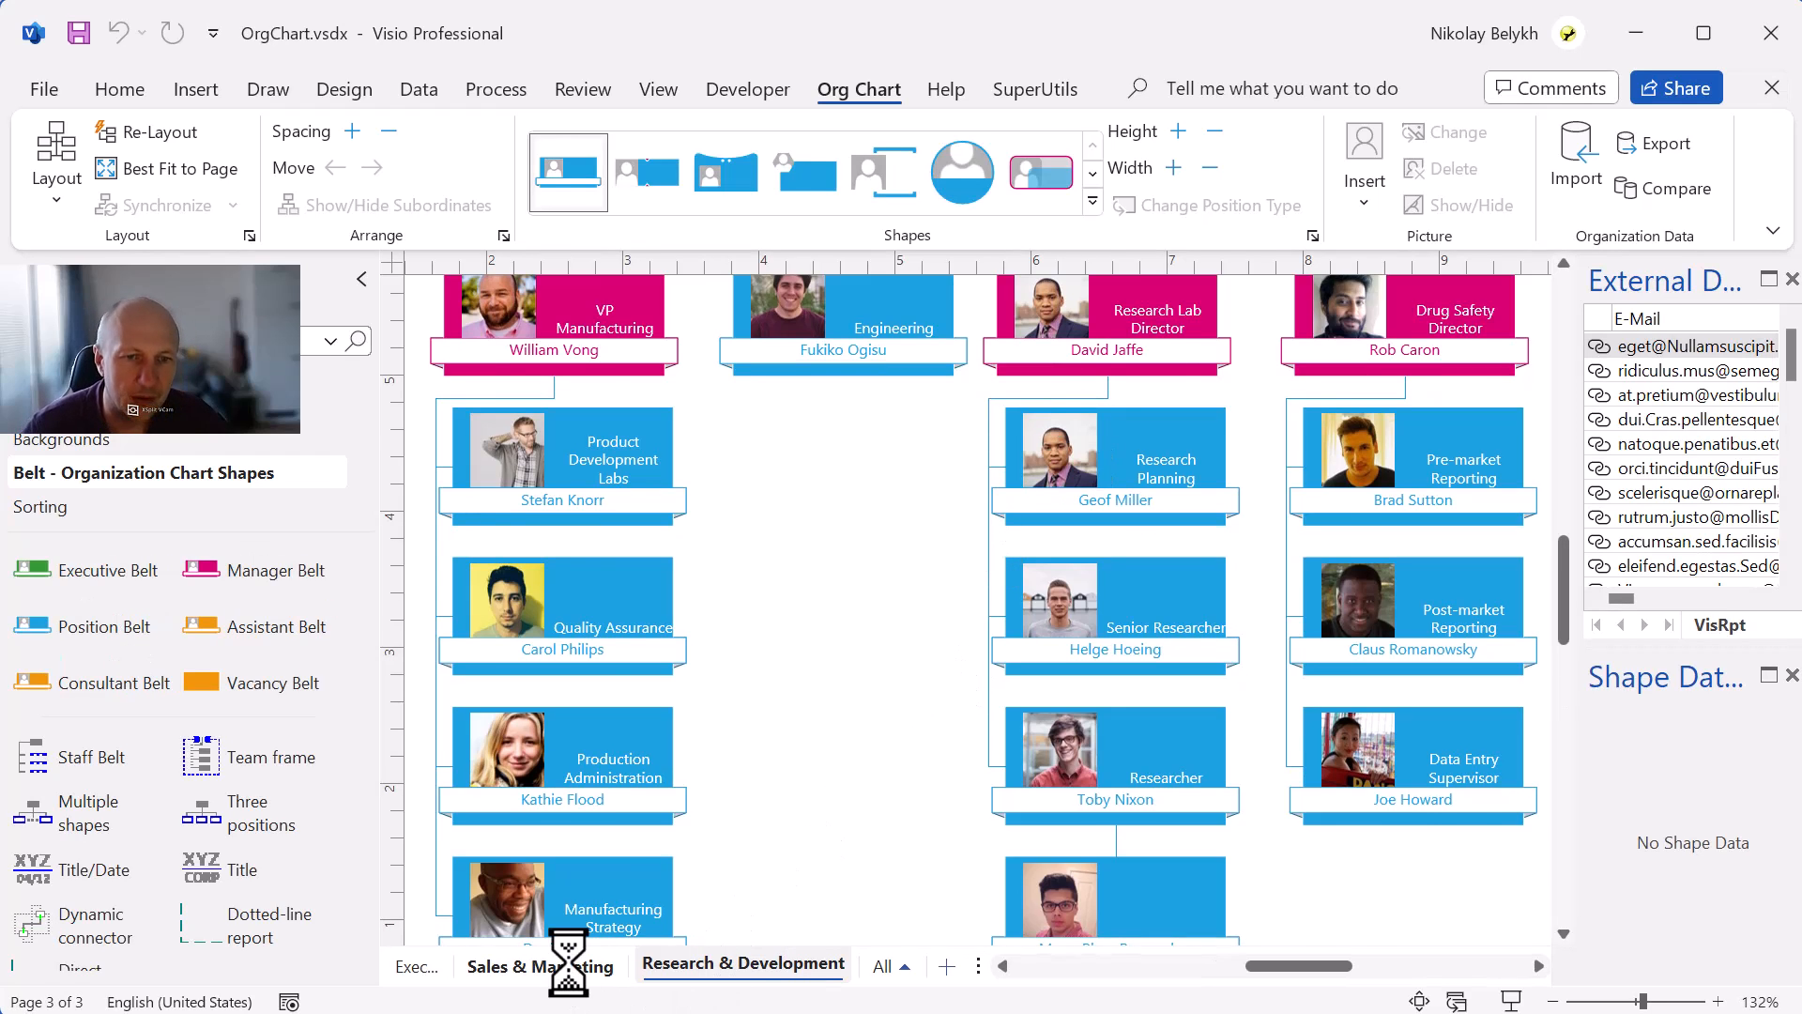
Switch to the Sales & Marketing page and inspect the shape data of the positions under VP Sales.
left_click(572, 966)
scroll(959, 762, "down", 4)
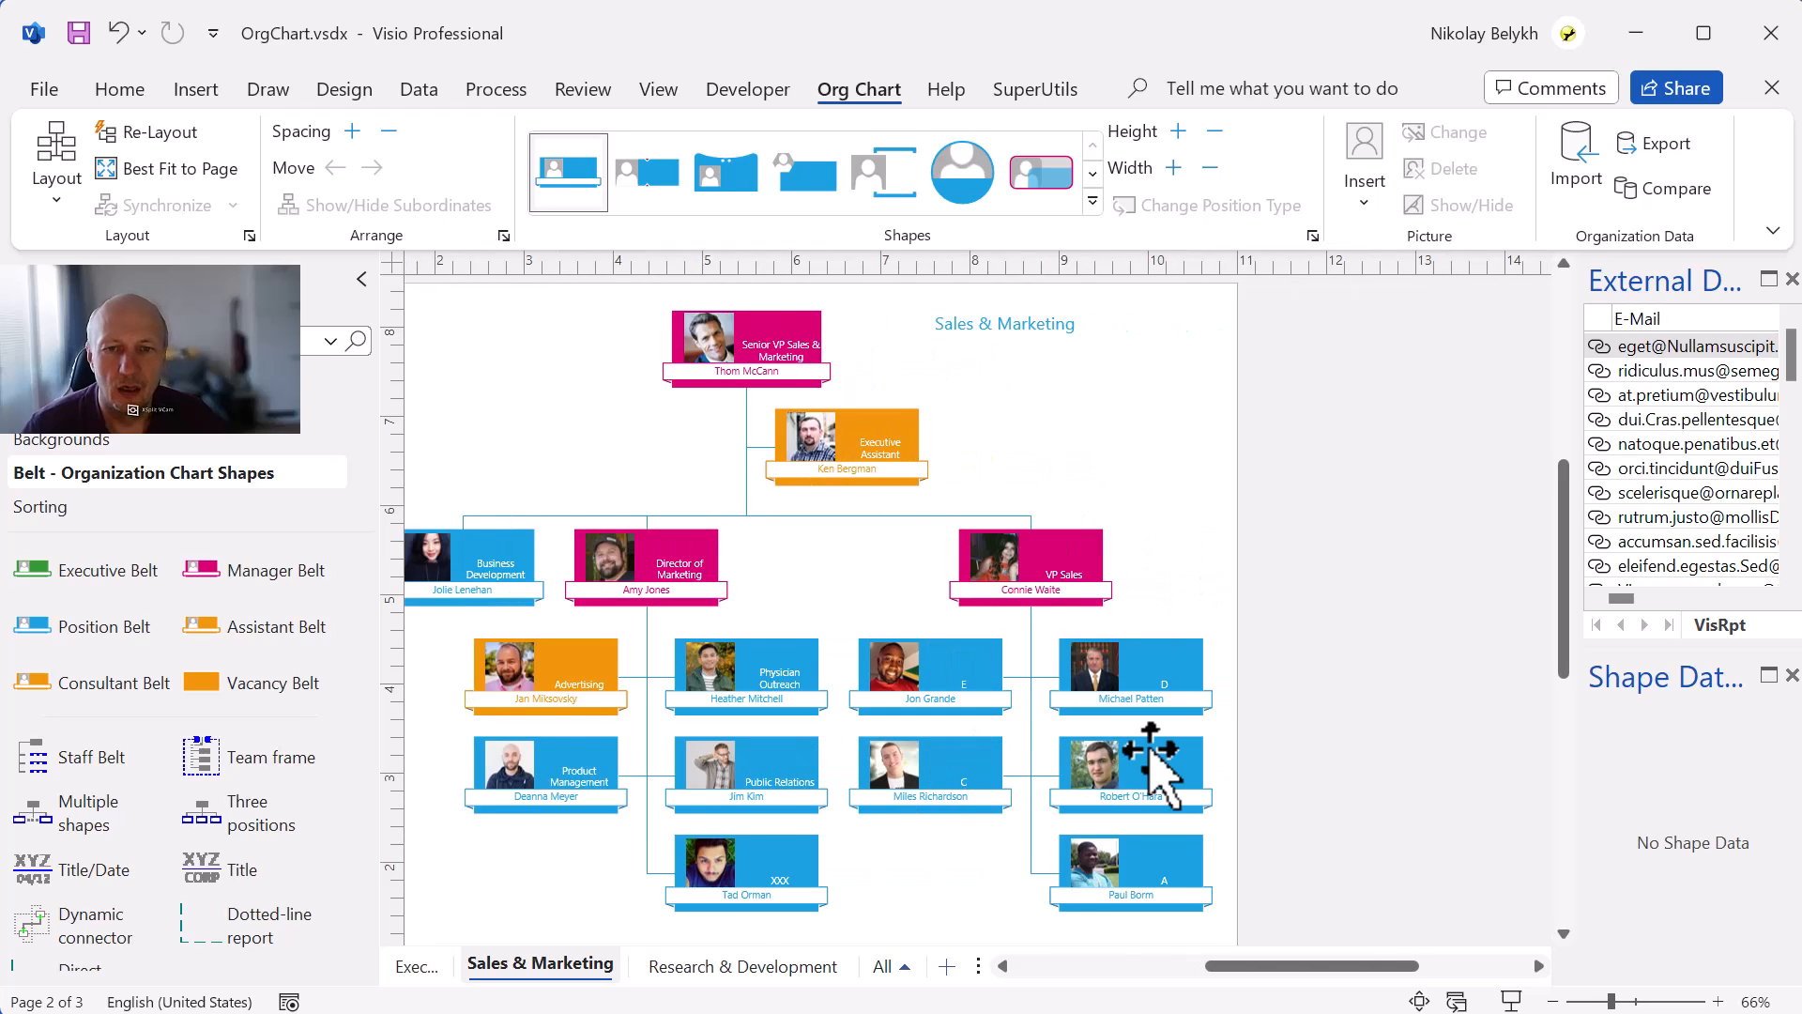
scroll(1153, 768, "up", 1)
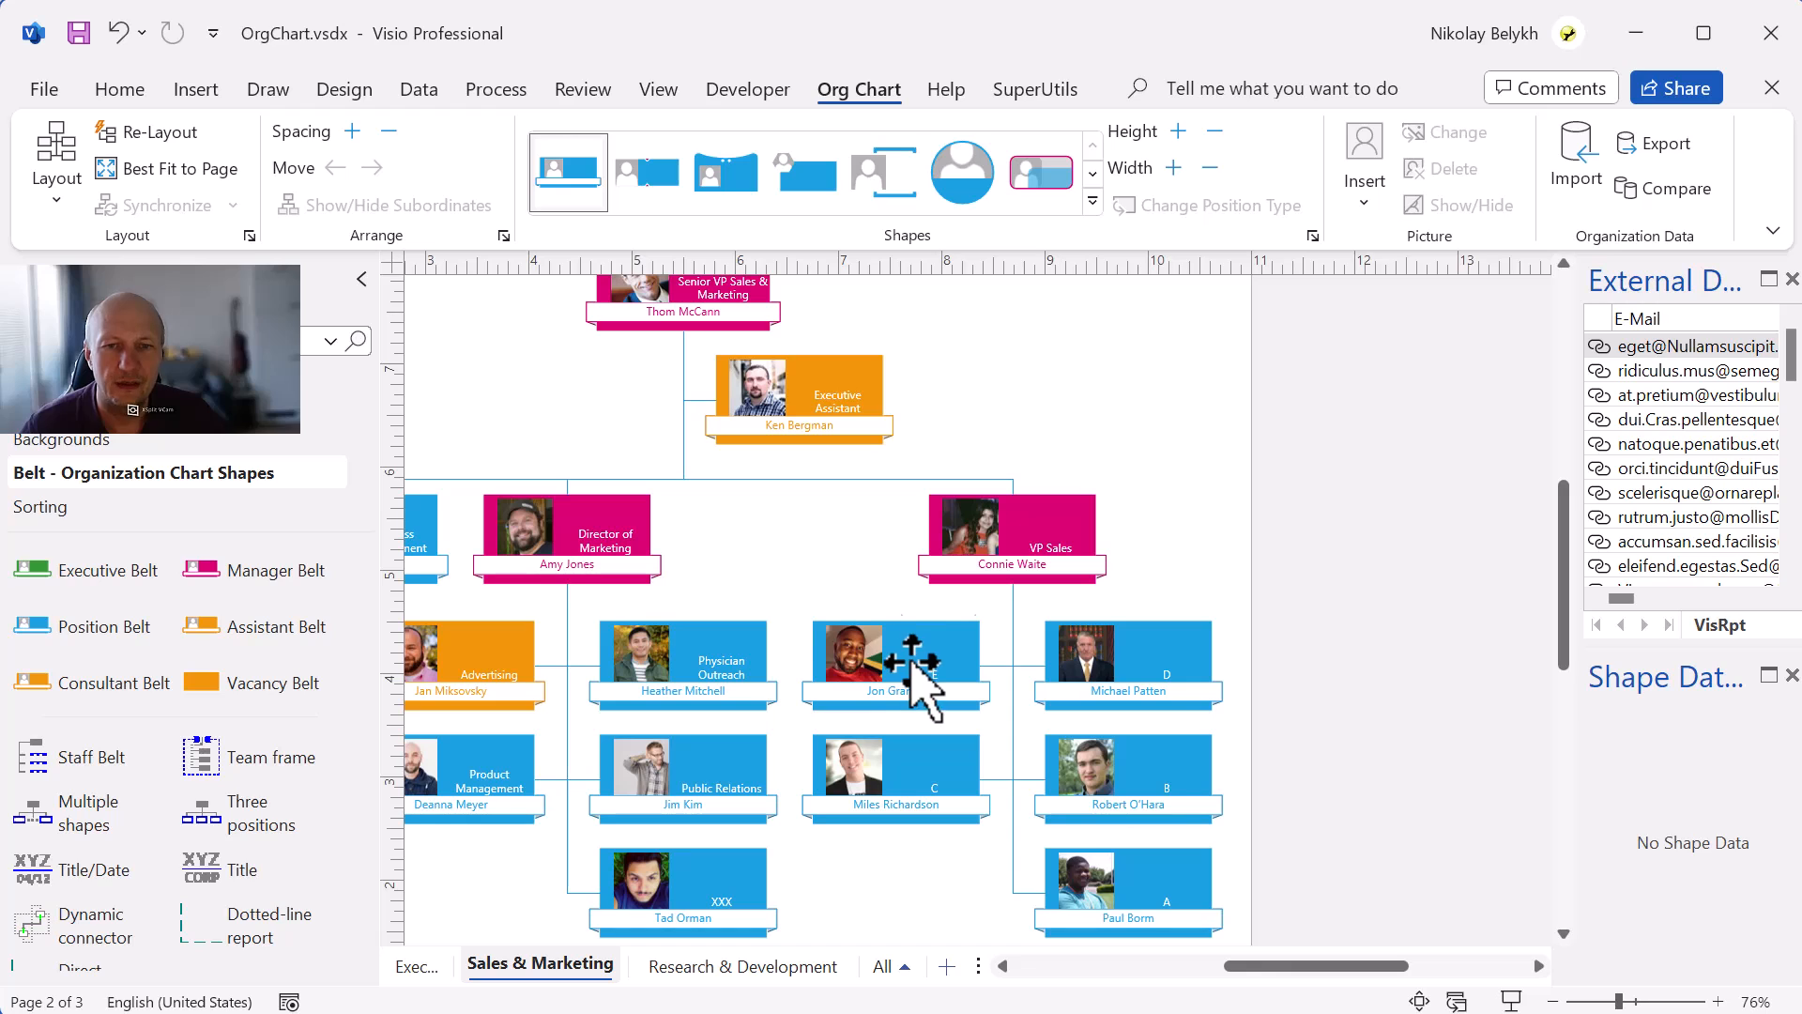
left_click(913, 665)
left_click(1167, 657)
left_click(960, 766)
left_click(1175, 784)
left_click(1164, 905)
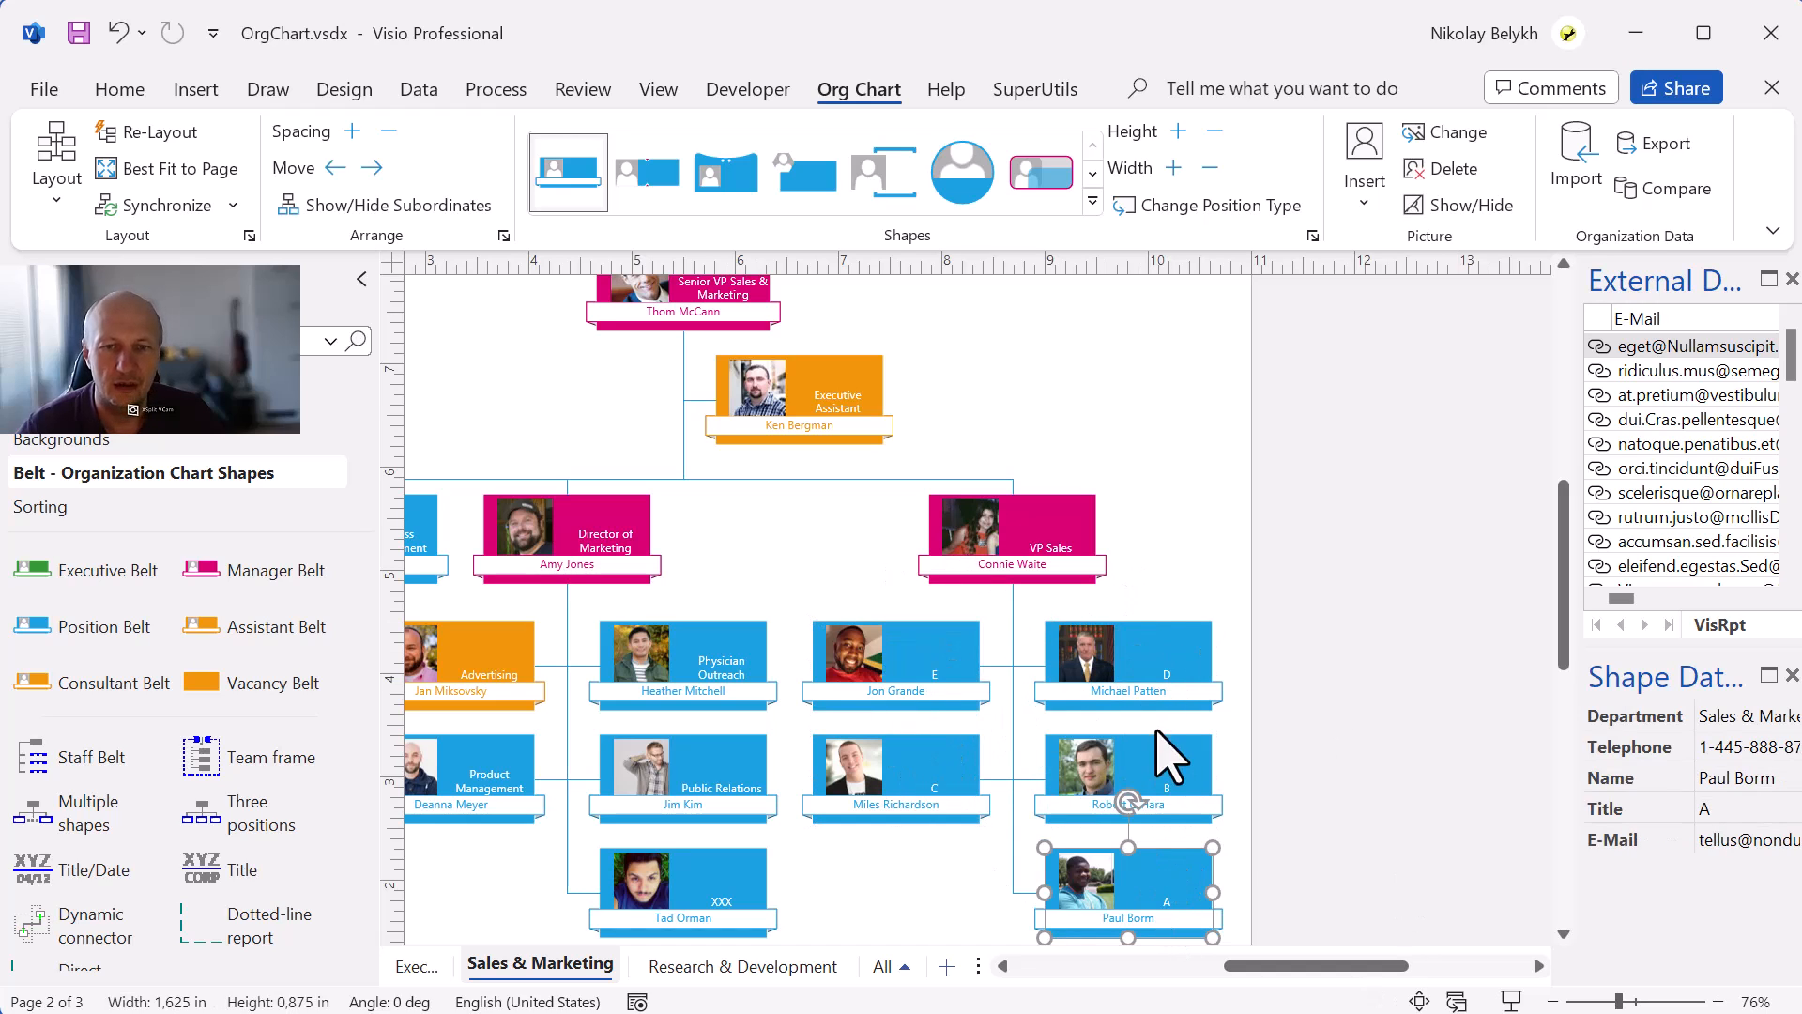
left_click(1315, 788)
scroll(1192, 657, "down", 1)
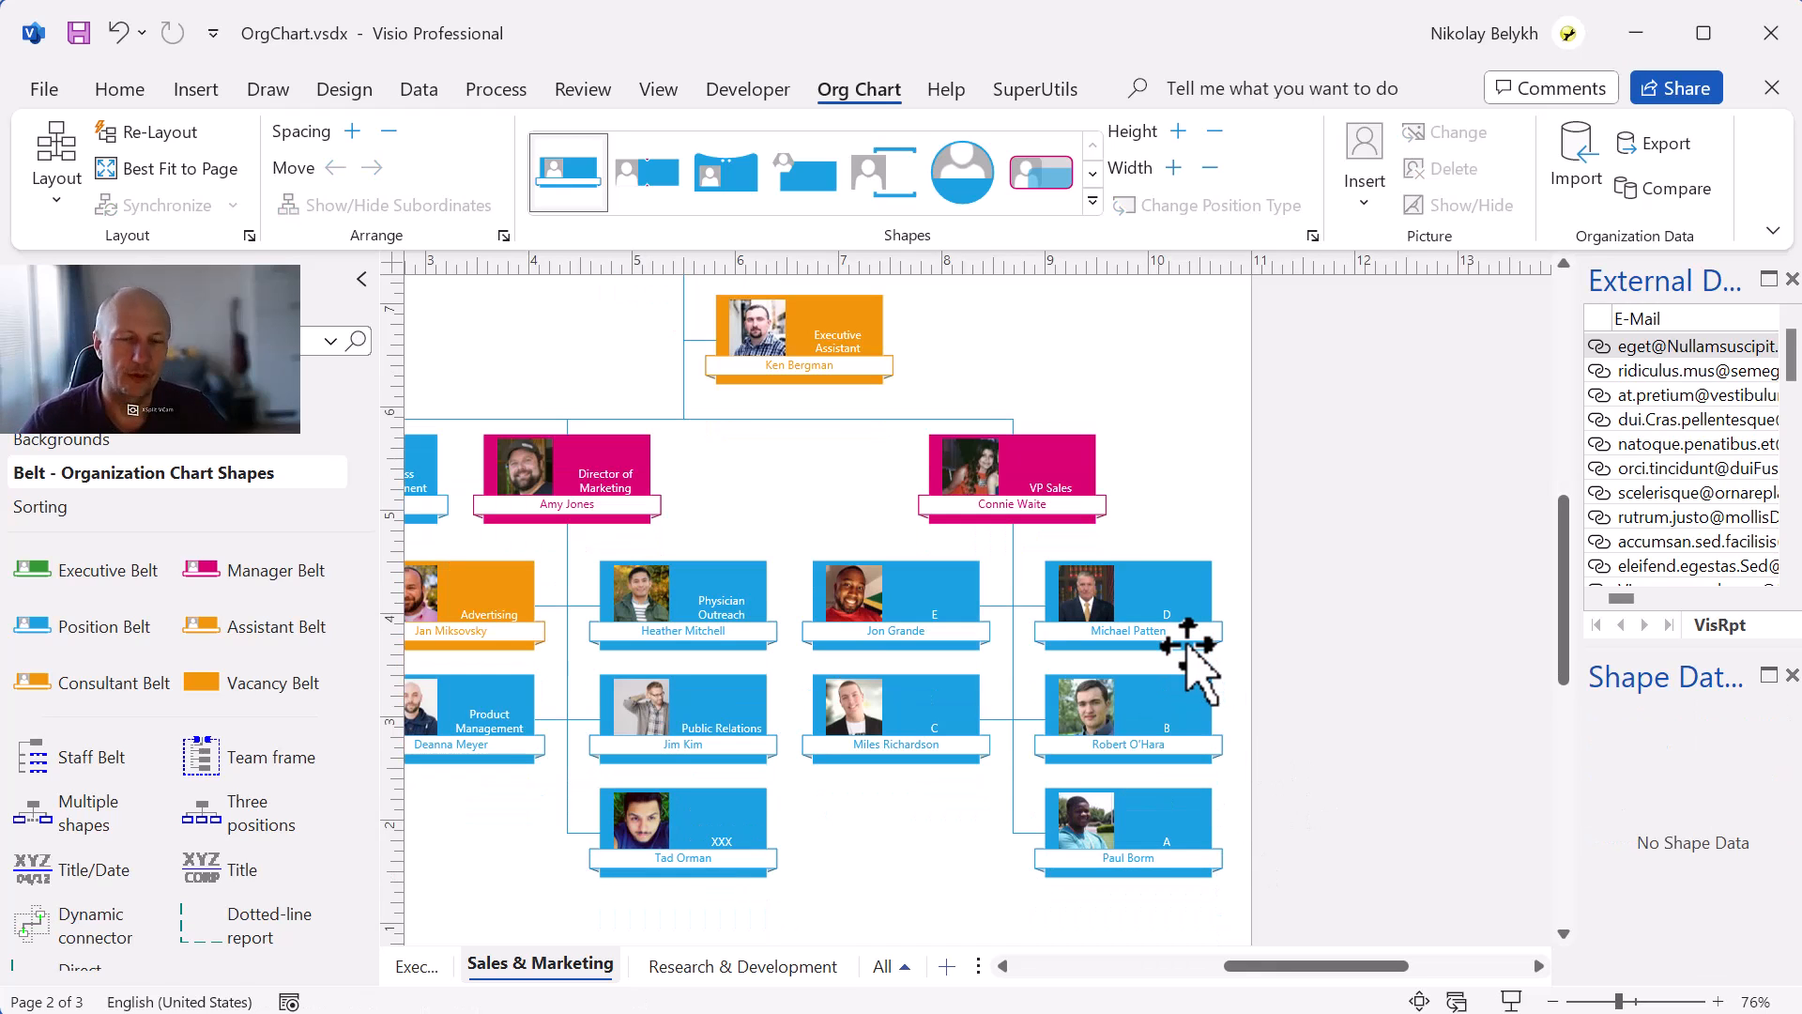
left_click(1045, 474)
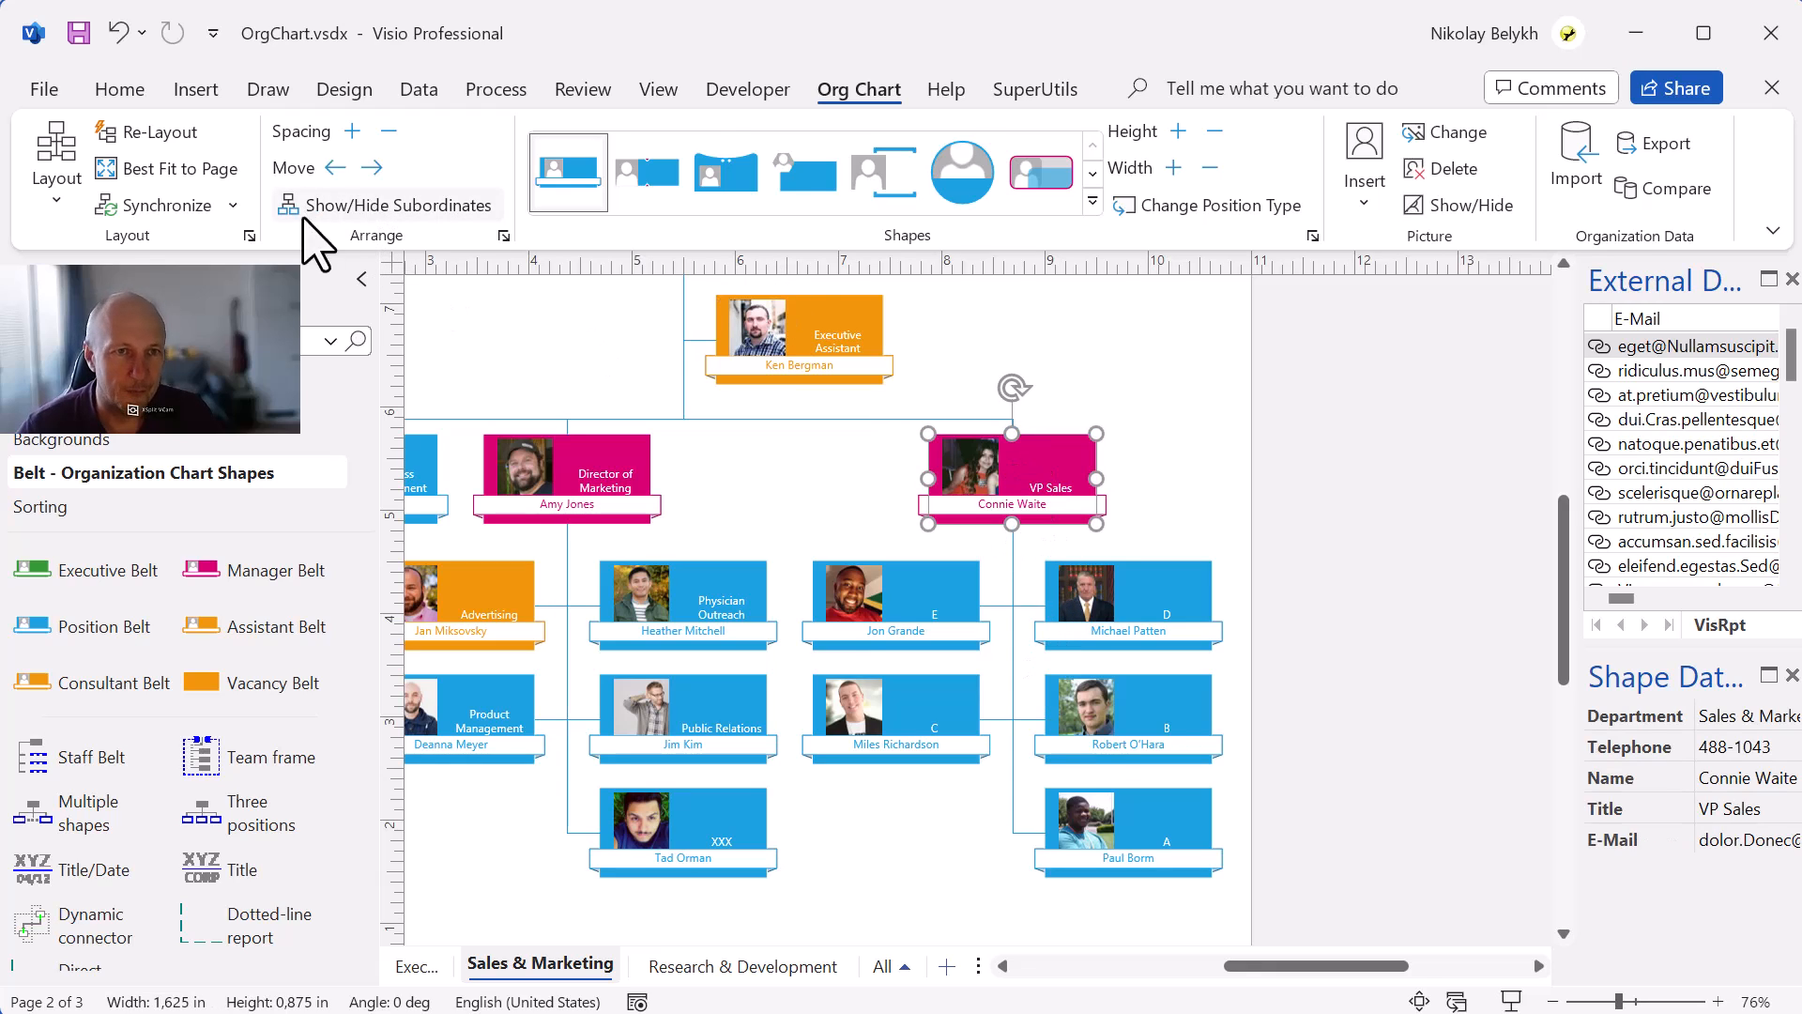
left_click(1035, 90)
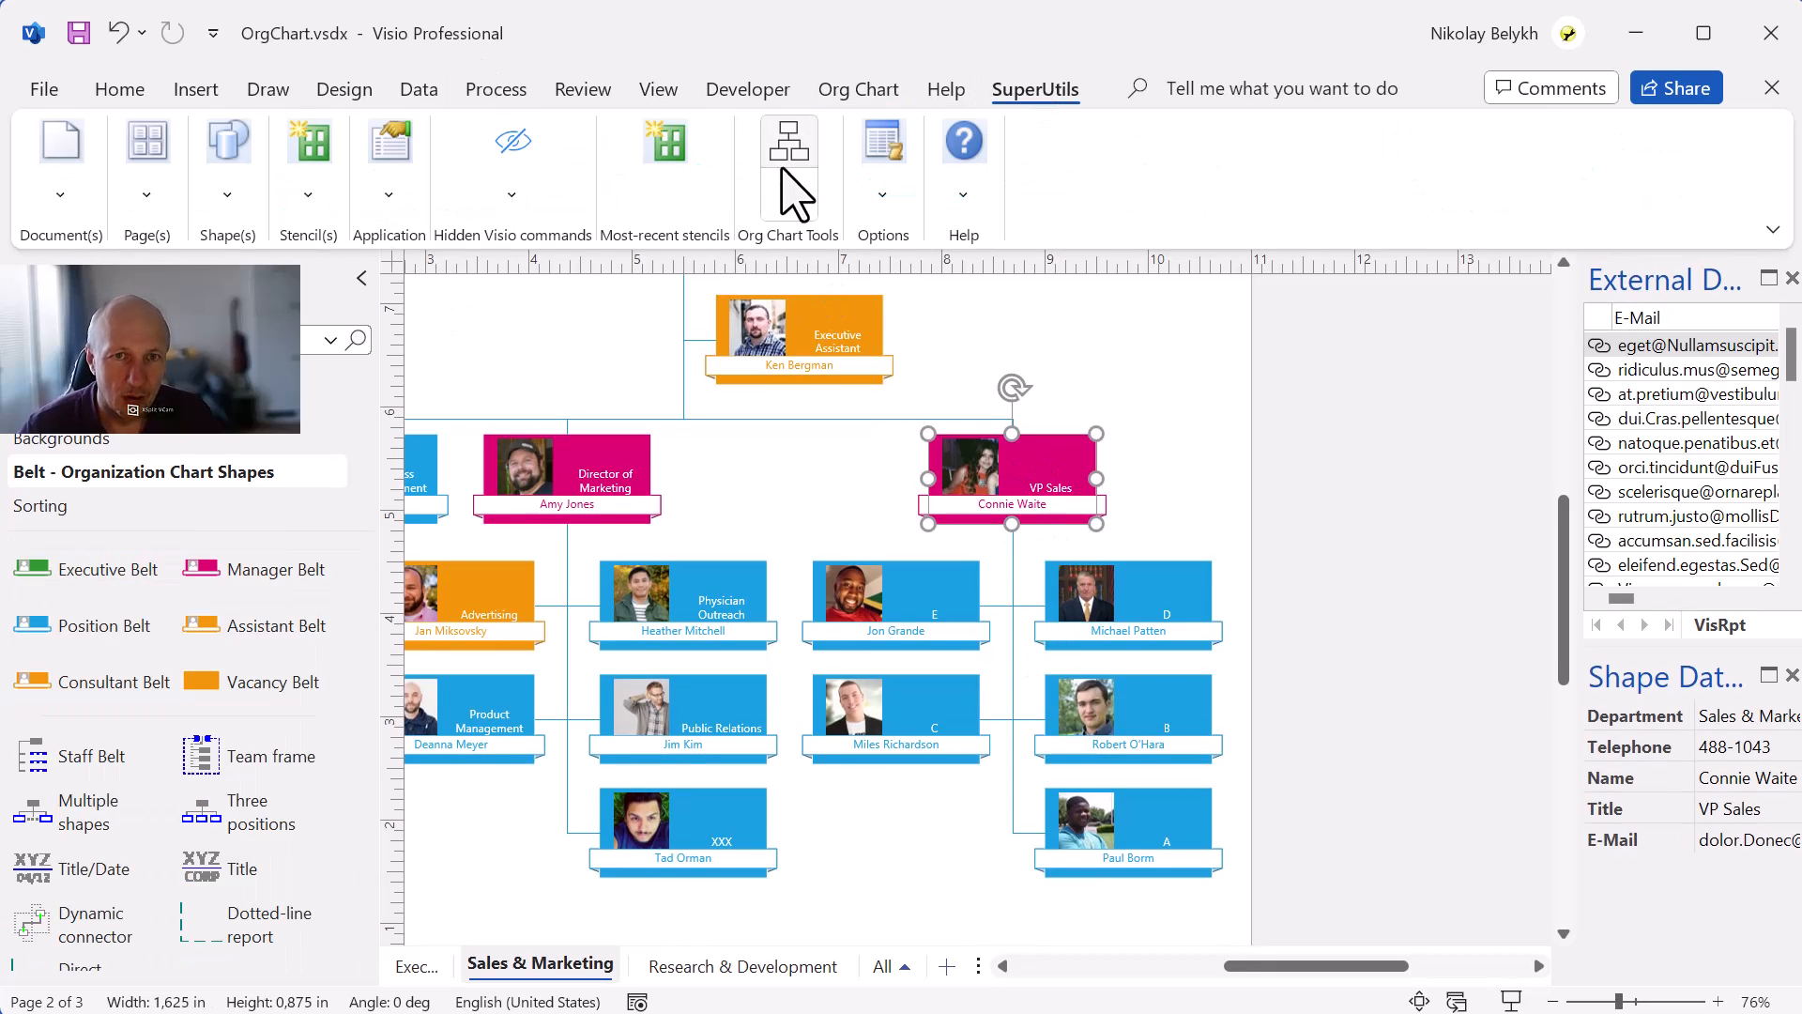
left_click(789, 193)
left_click(802, 243)
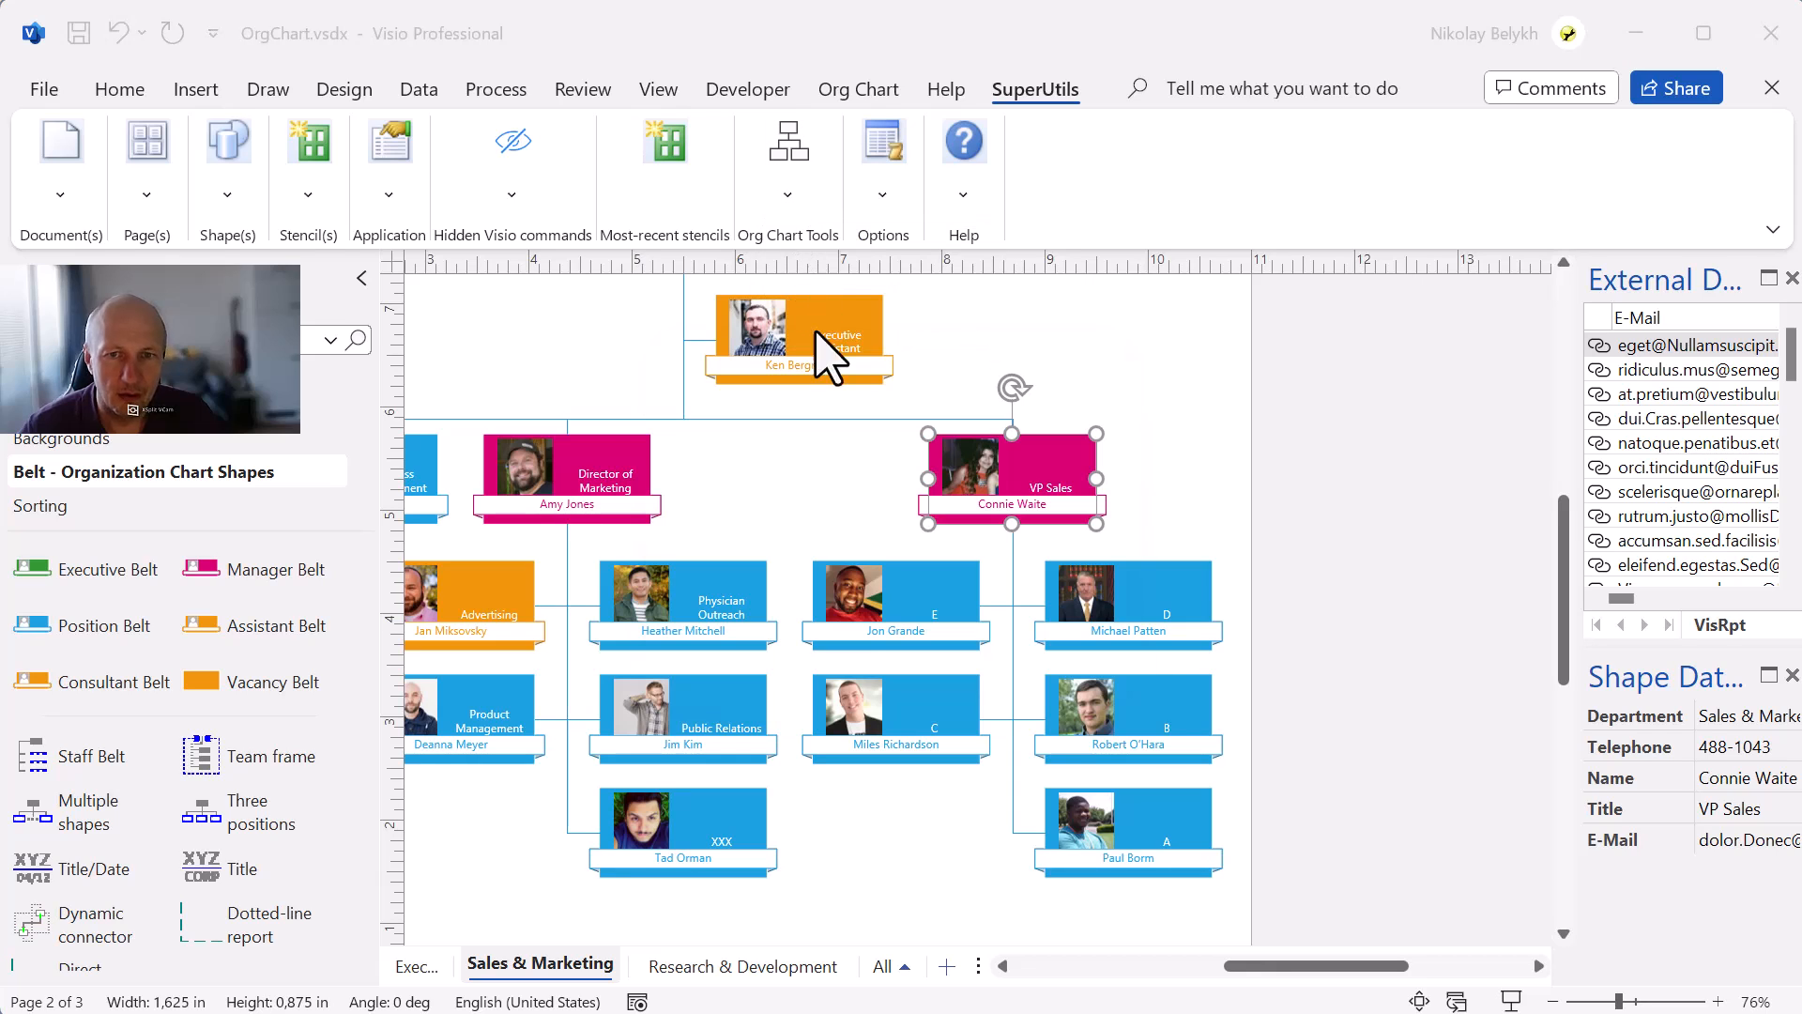
left_click(882, 462)
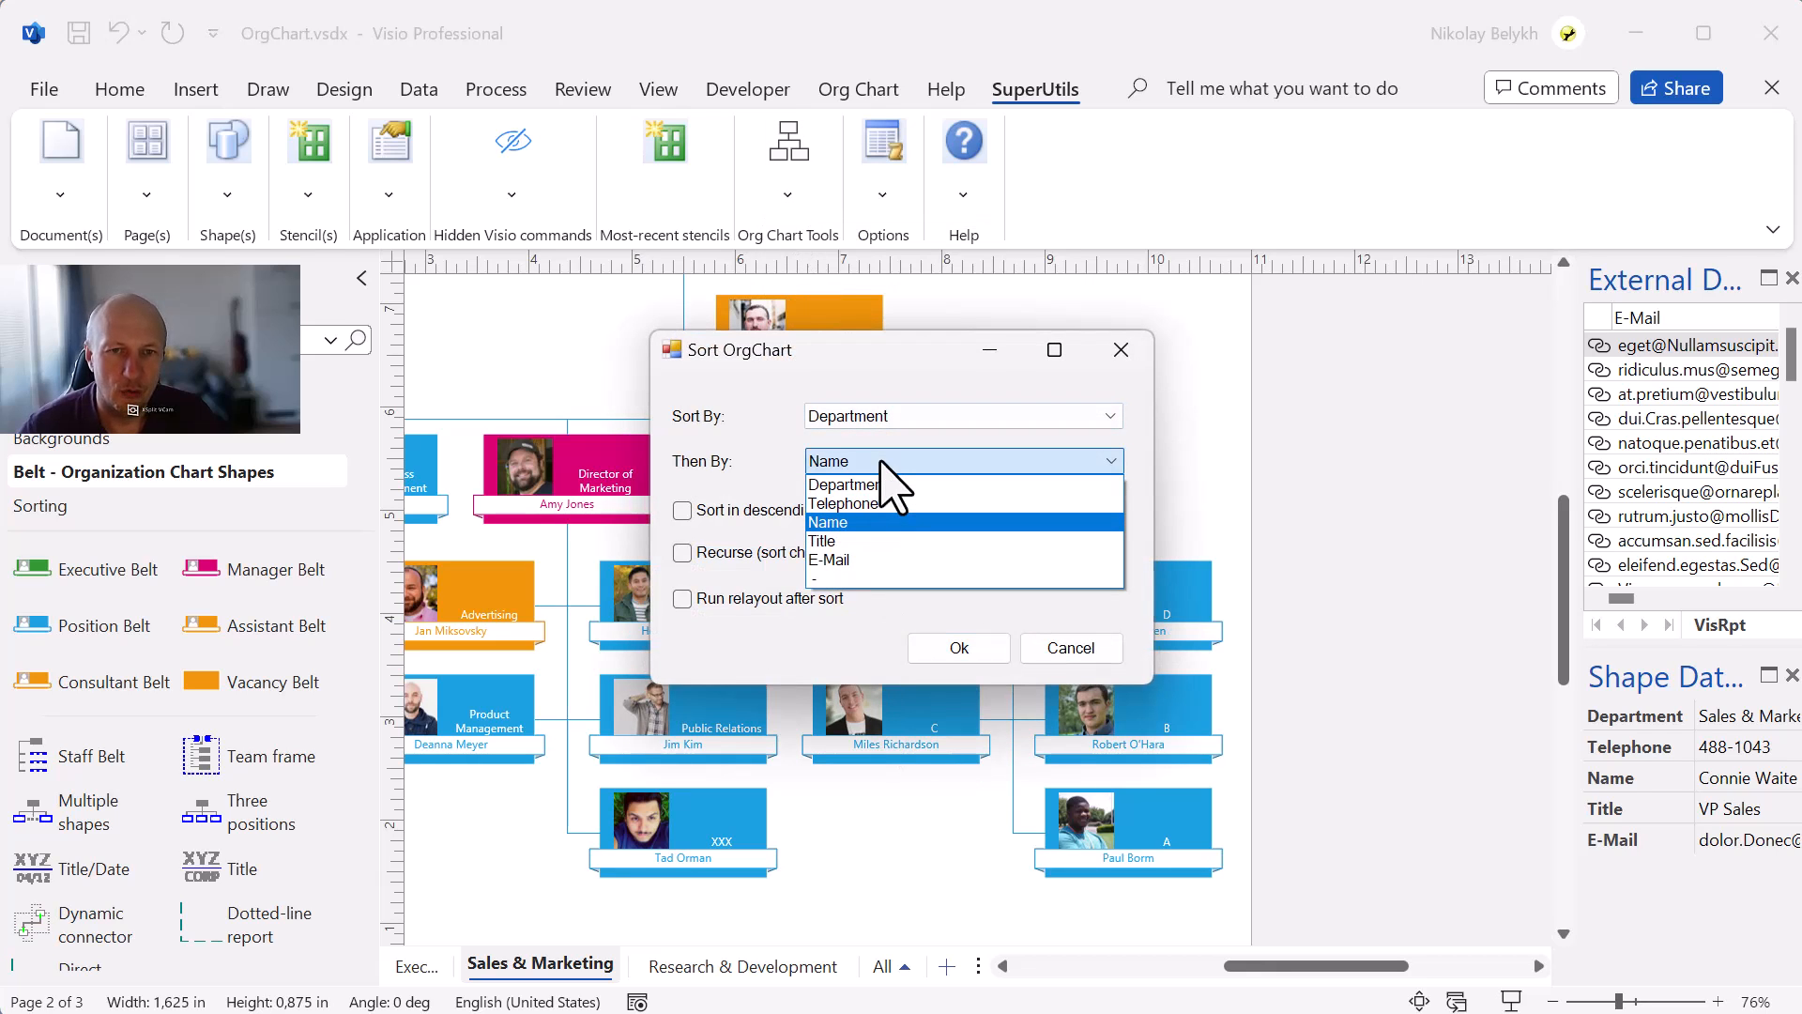
left_click(835, 579)
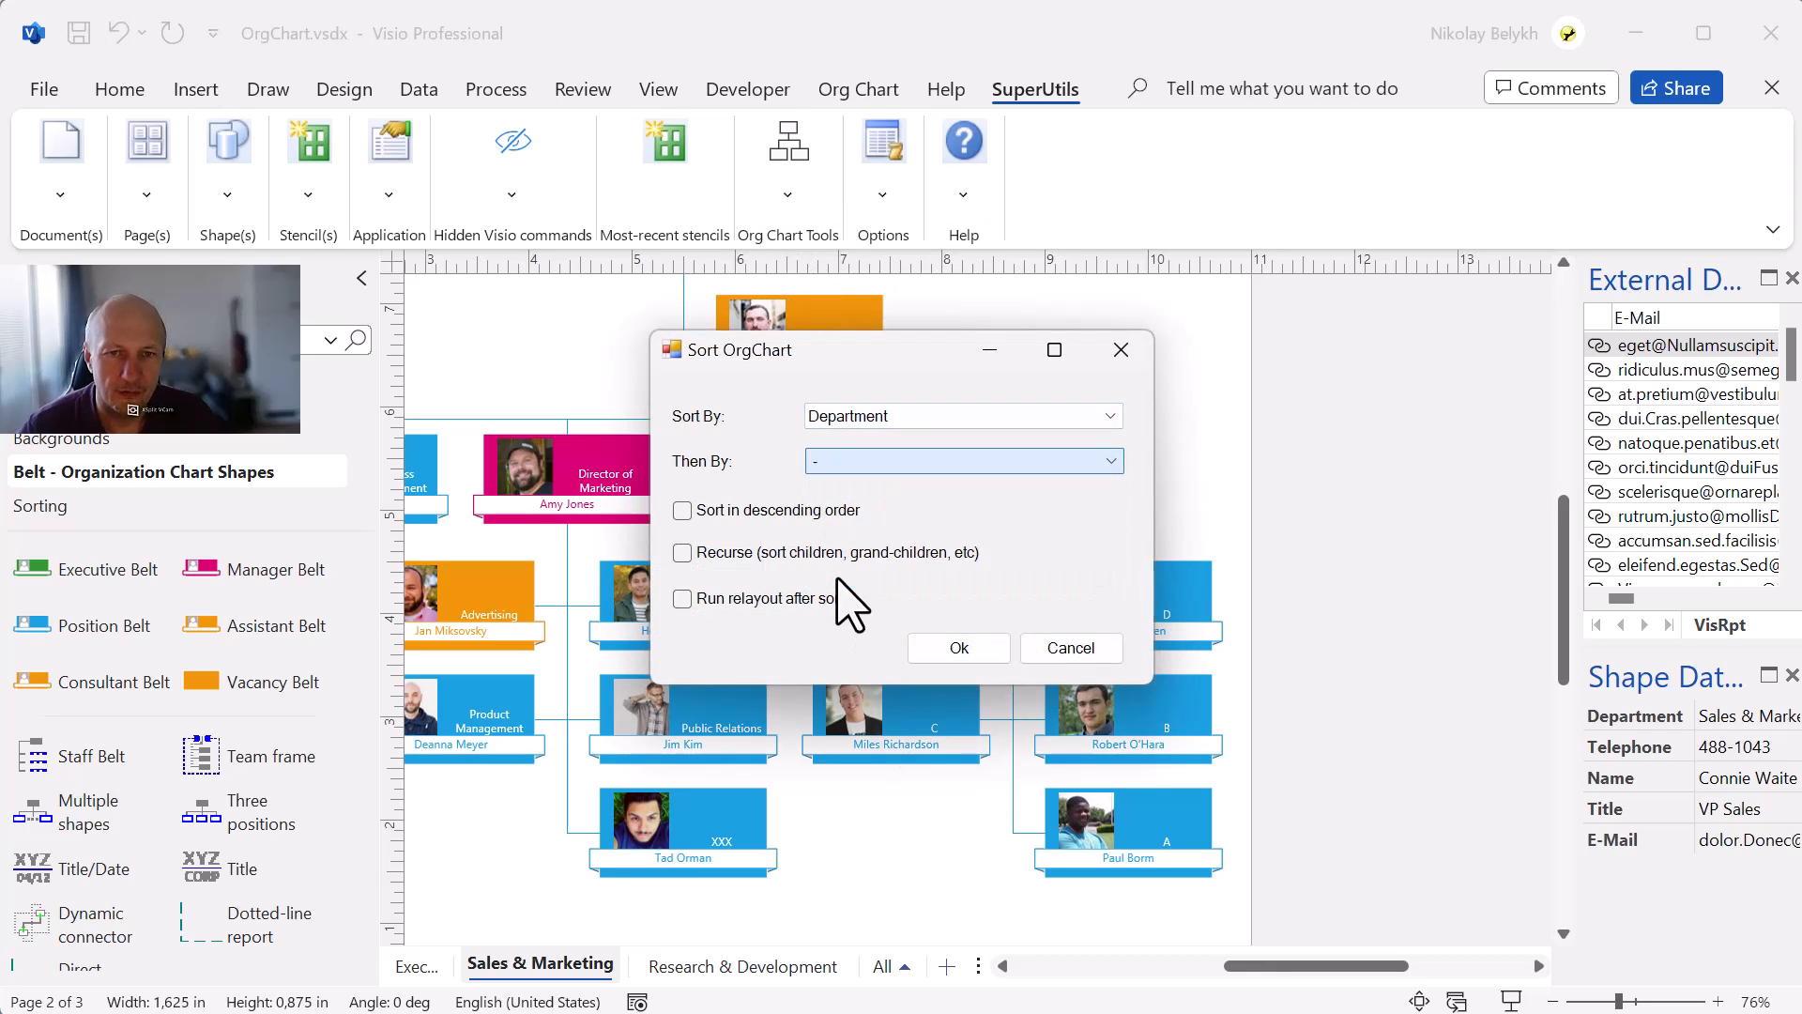
left_click(906, 417)
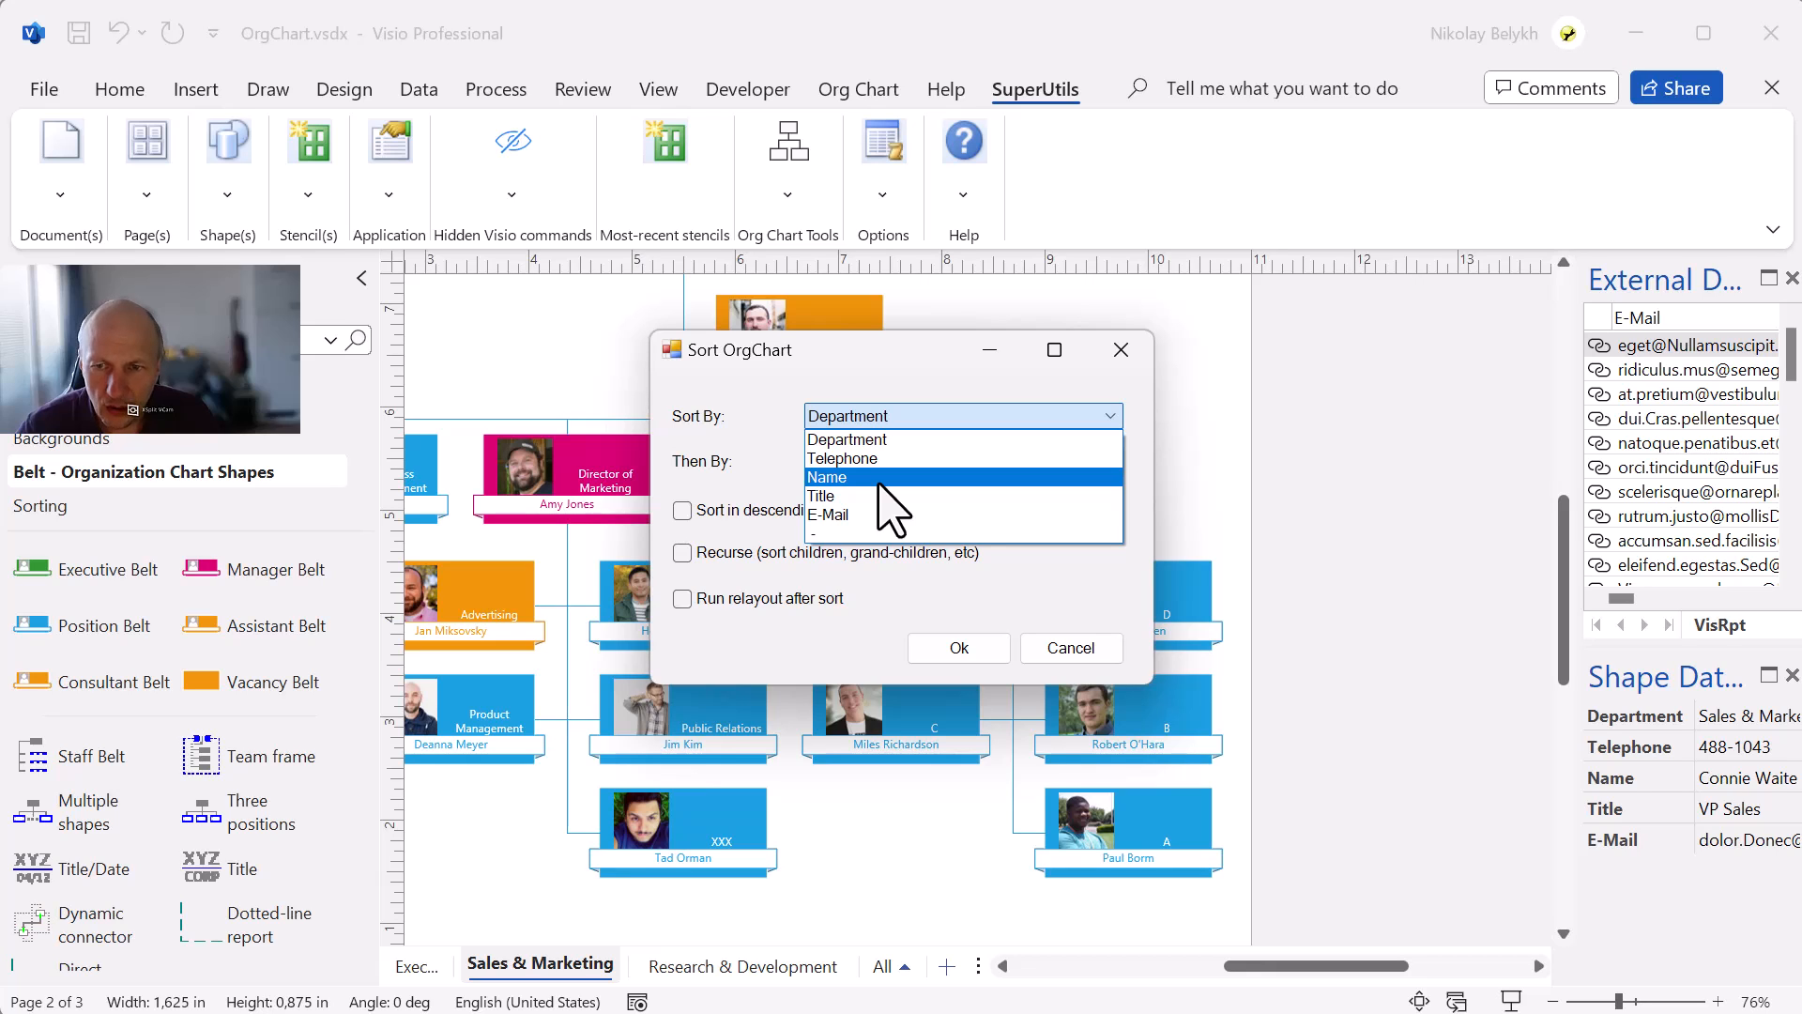
key("Escape")
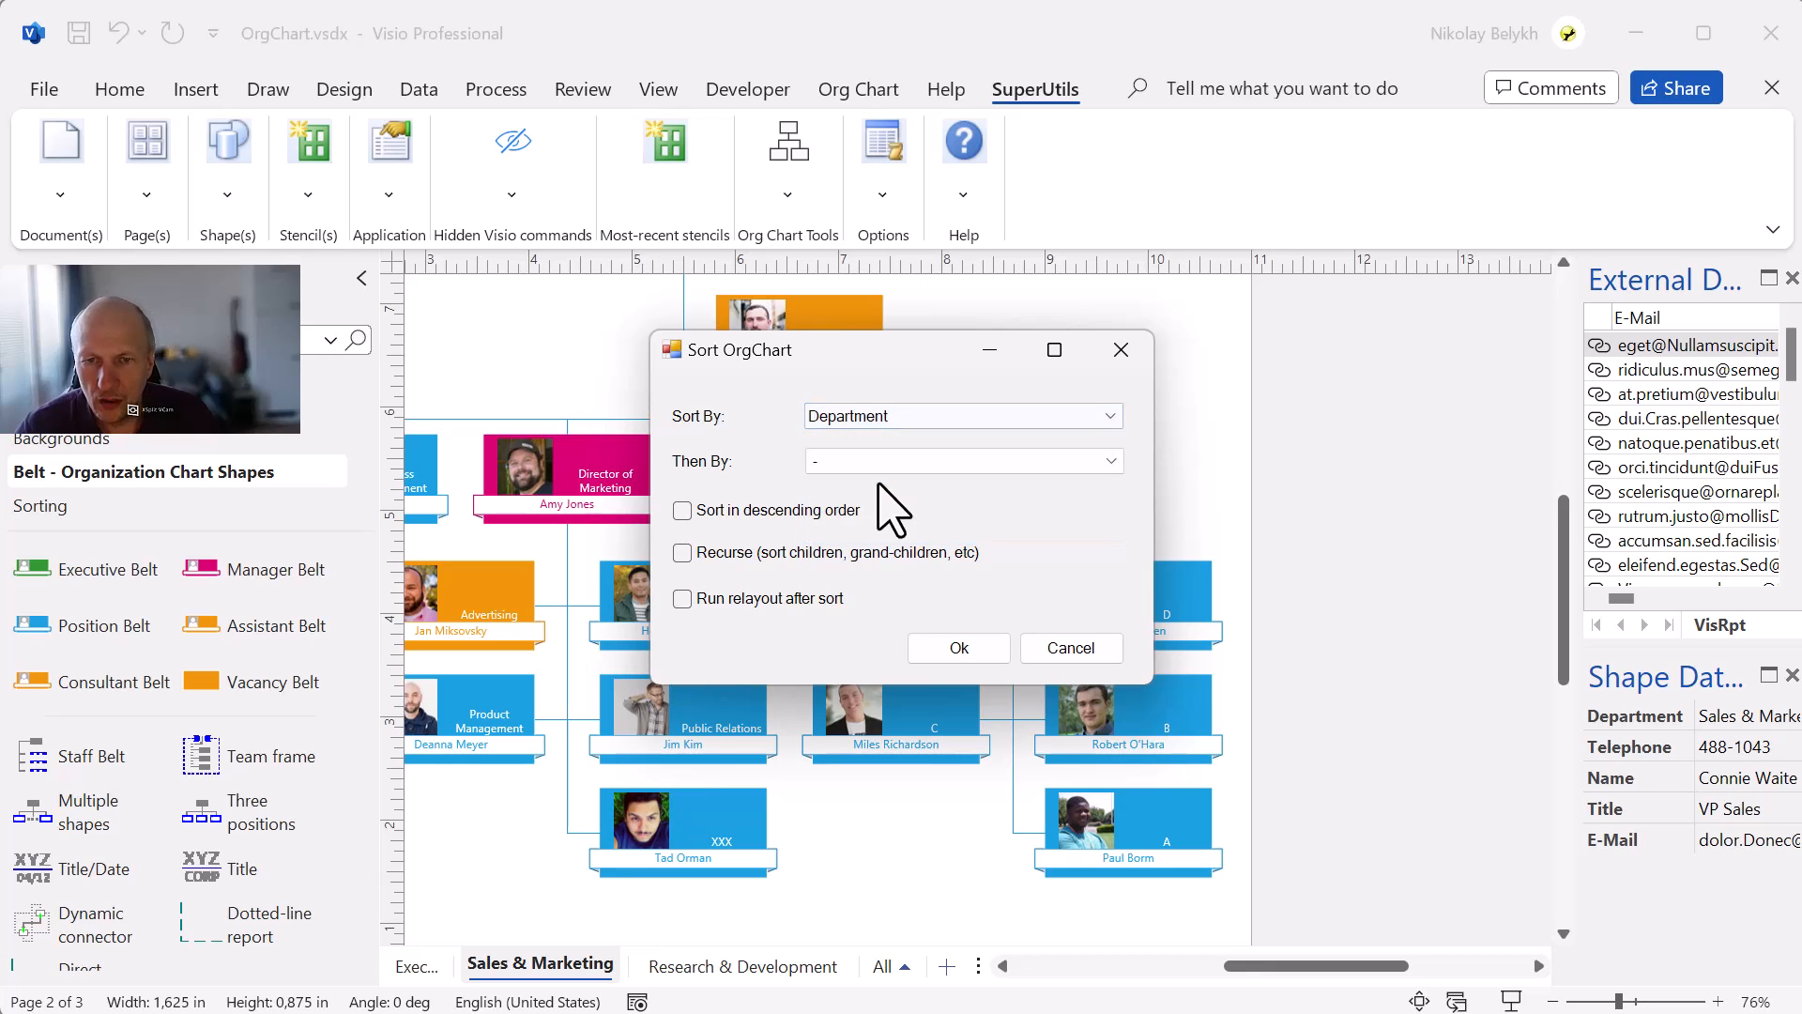
left_click(1071, 648)
Select the VP Sales position and sort its subordinates by Title only, with no secondary field.
left_click(956, 622)
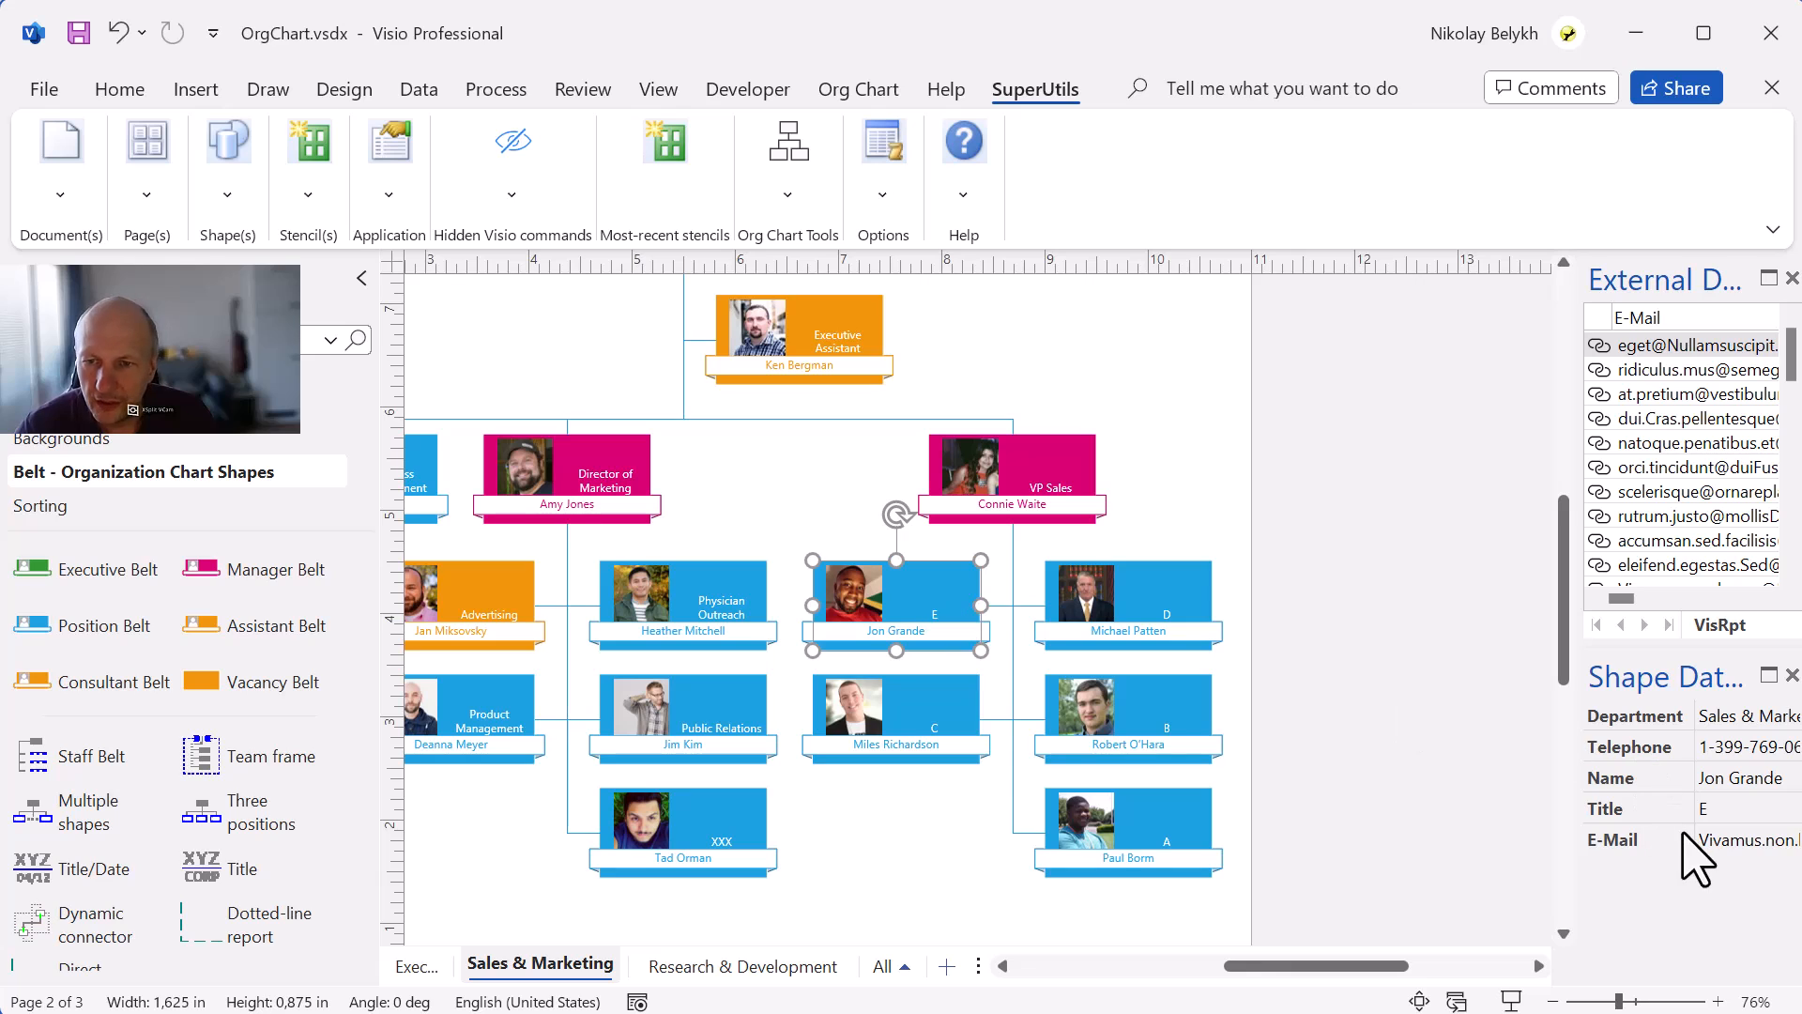
left_click(1028, 479)
left_click(791, 225)
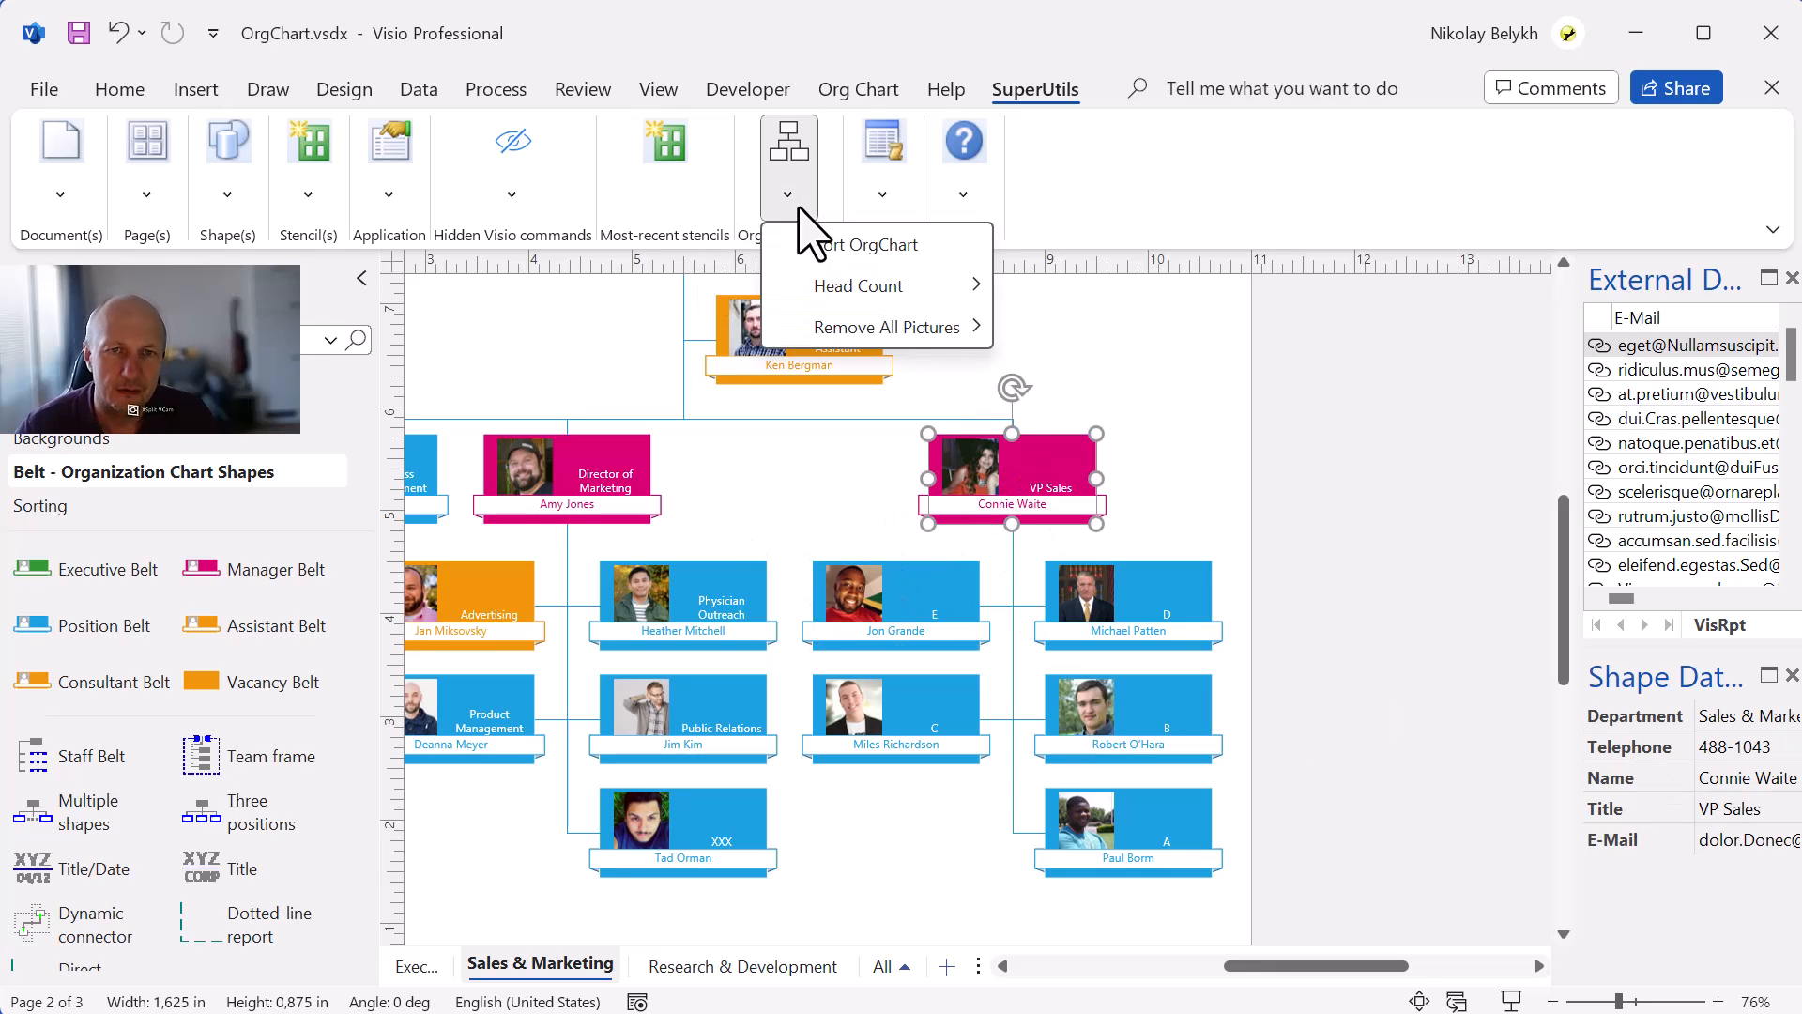
left_click(828, 245)
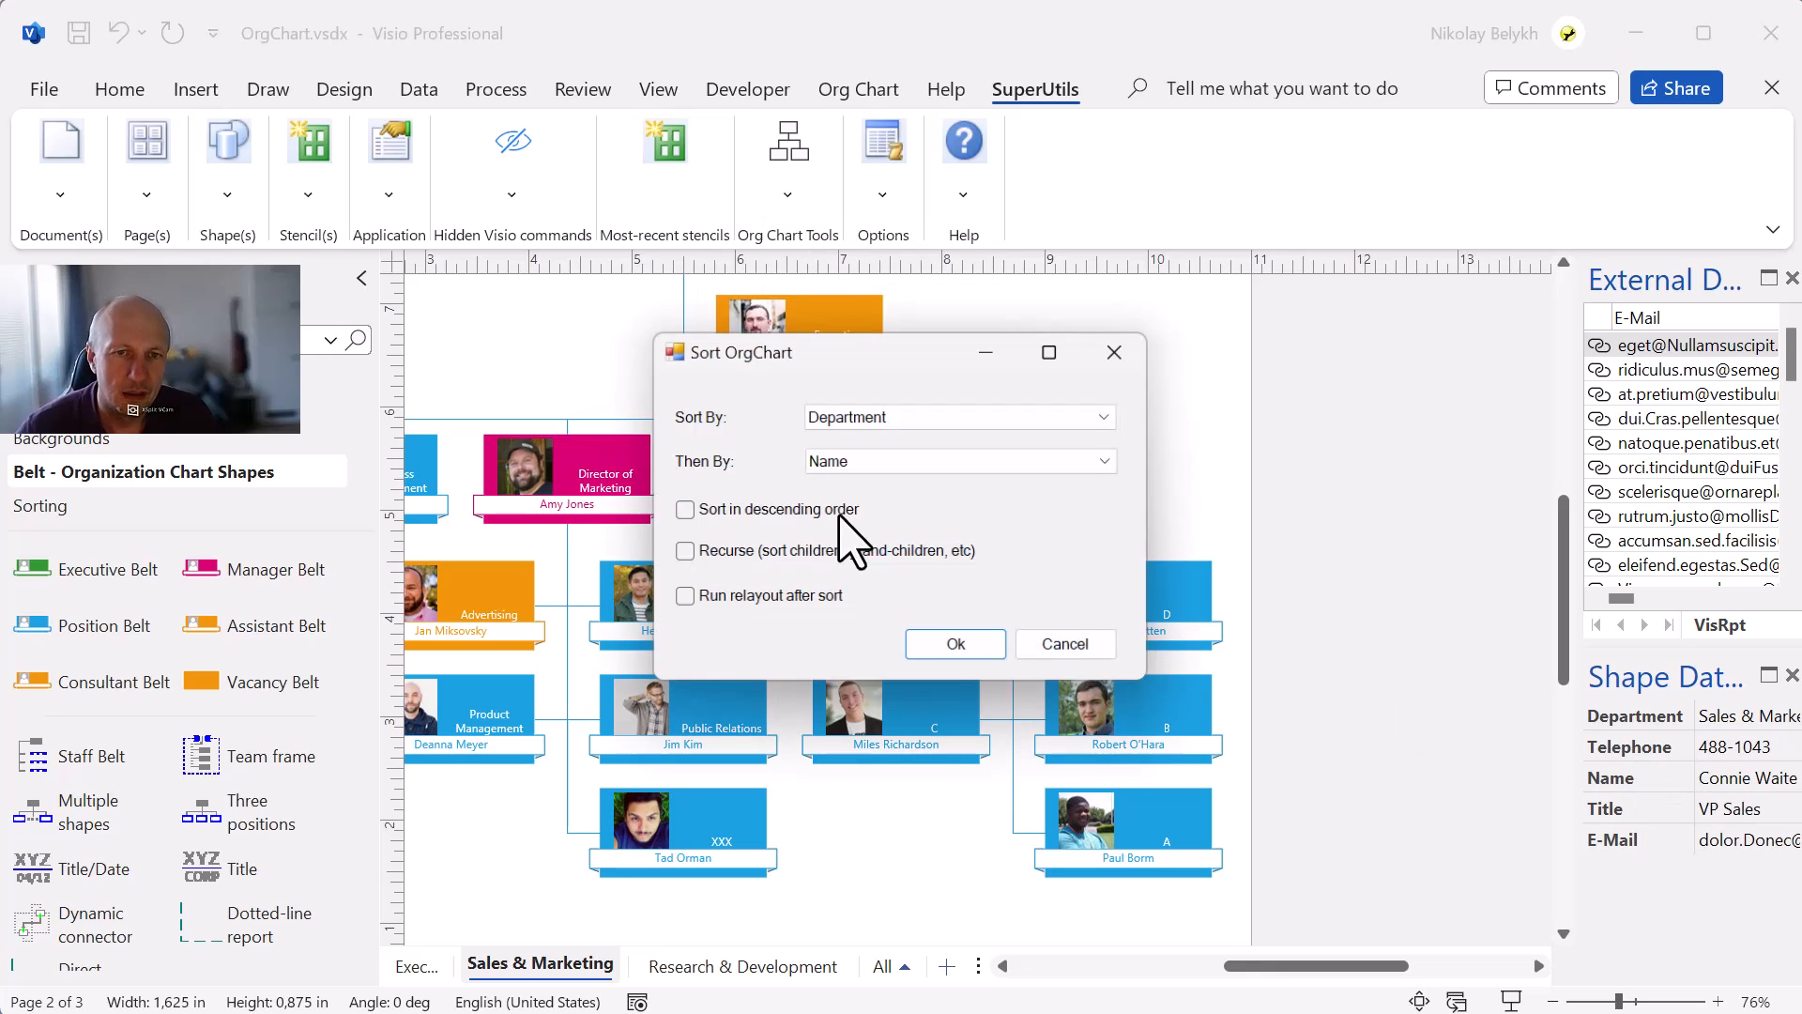
left_click(902, 414)
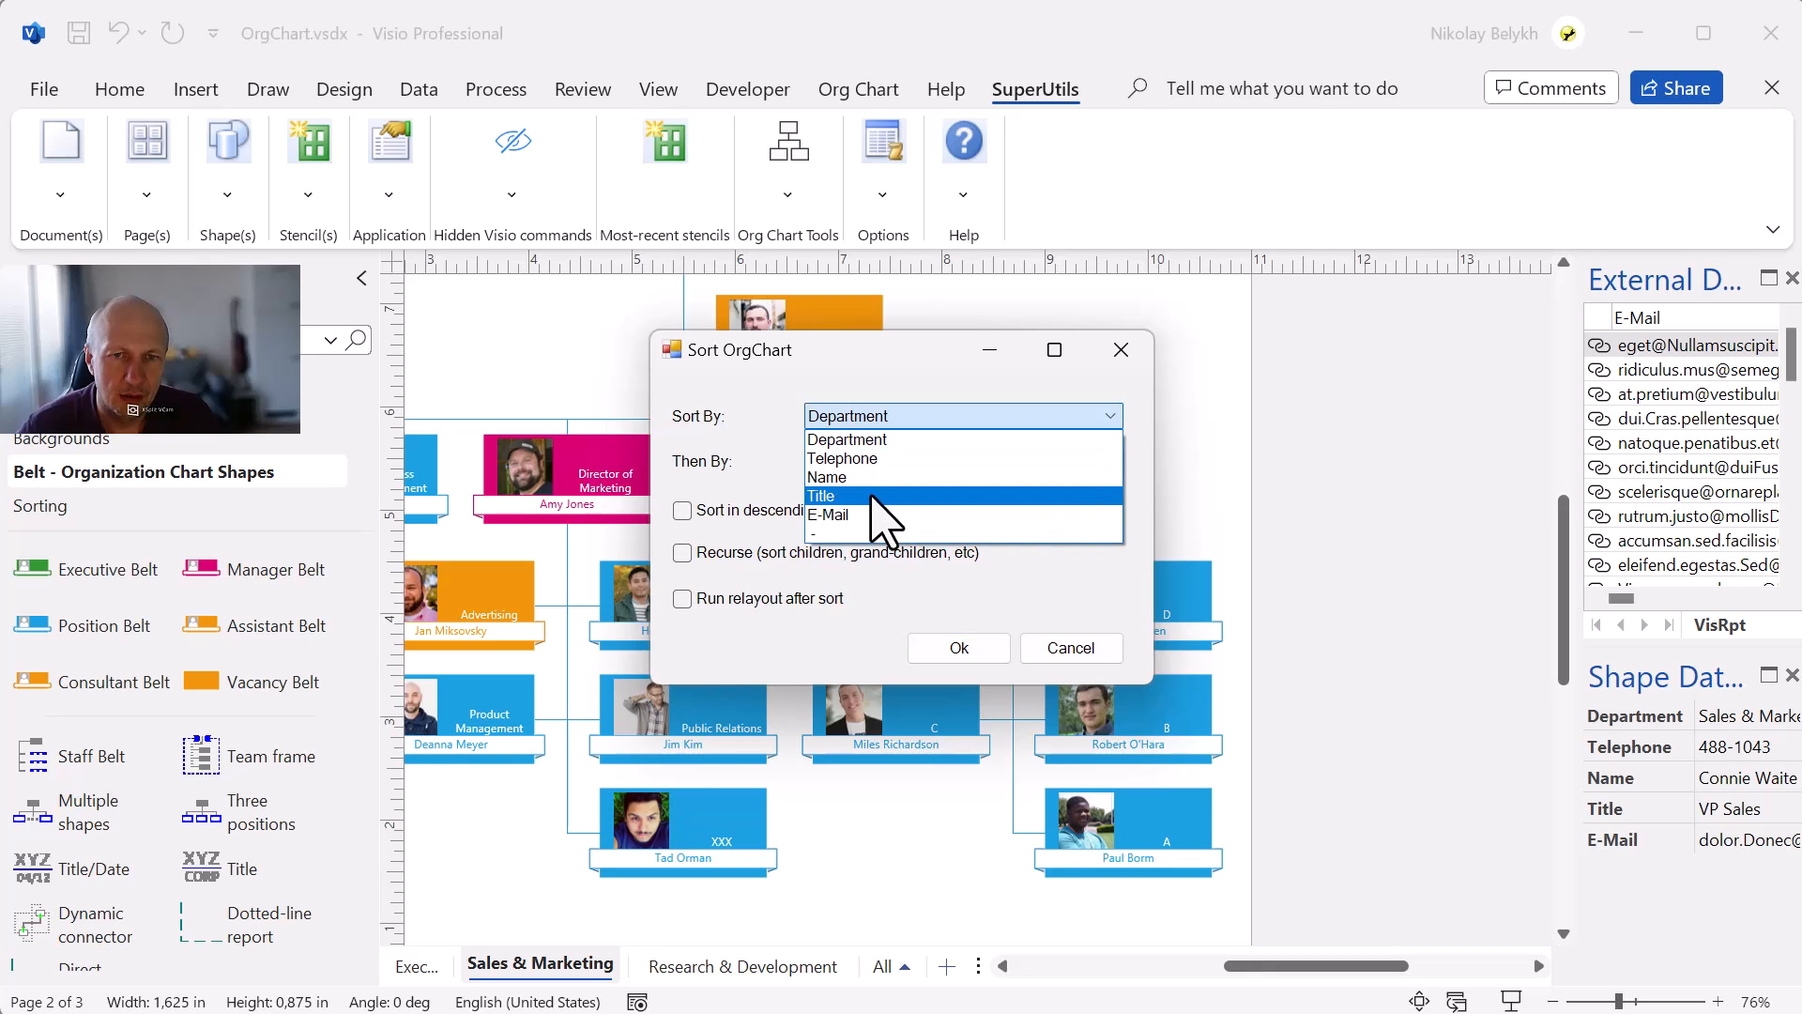
left_click(873, 495)
left_click(877, 461)
left_click(864, 577)
left_click(955, 653)
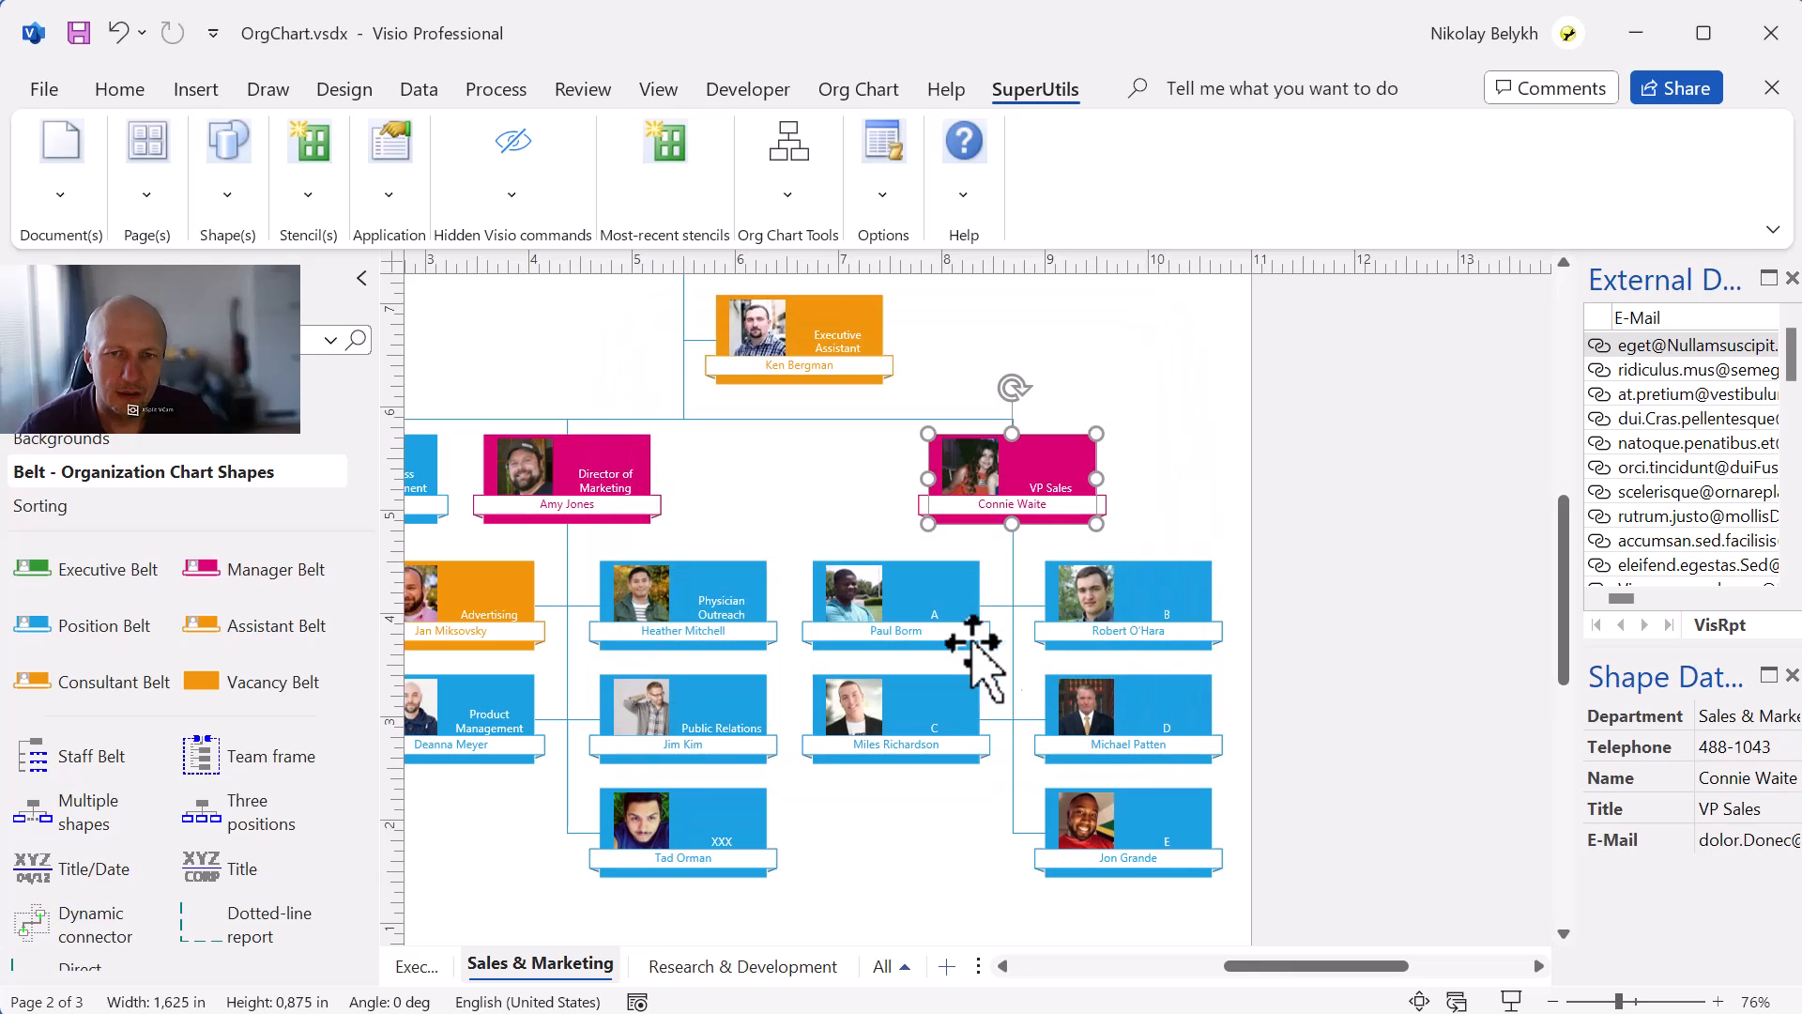
Inspect the Title values of the re-sorted positions under VP Sales.
left_click(924, 615)
left_click(1103, 624)
left_click(917, 709)
left_click(1142, 734)
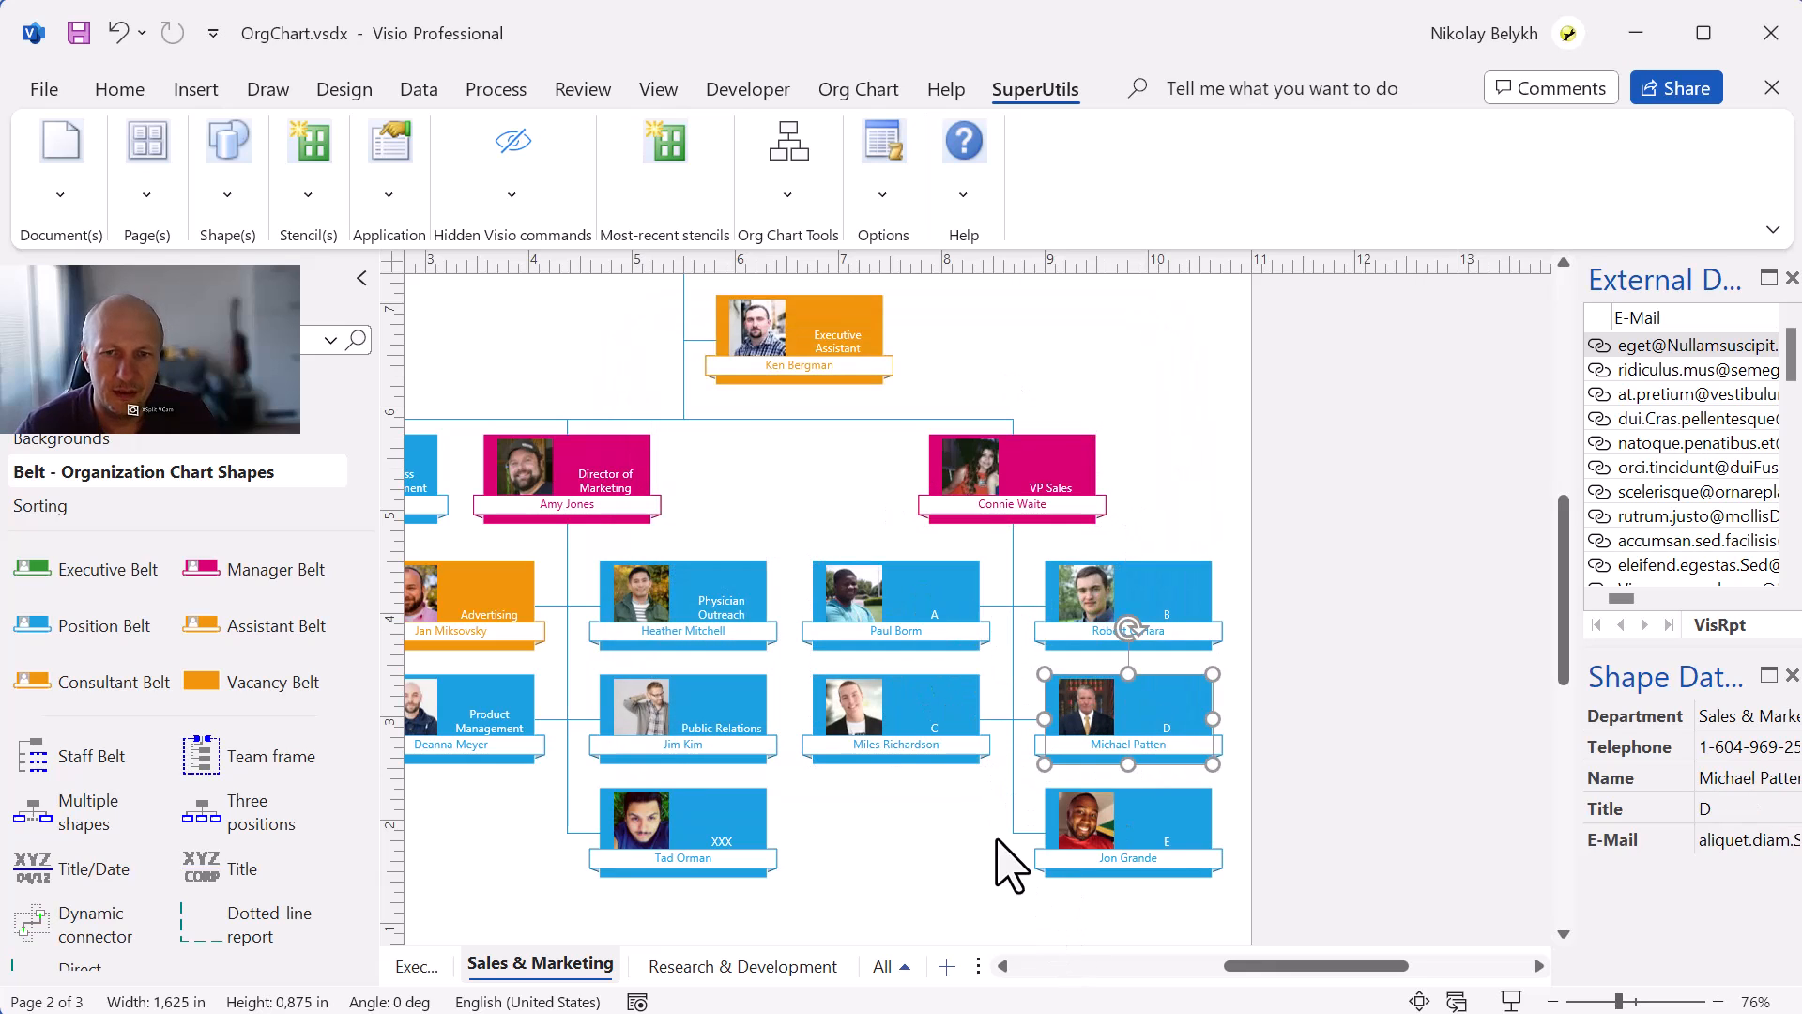
left_click(1009, 864)
scroll(966, 737, "down", 1, "ctrl")
scroll(971, 728, "left", 3)
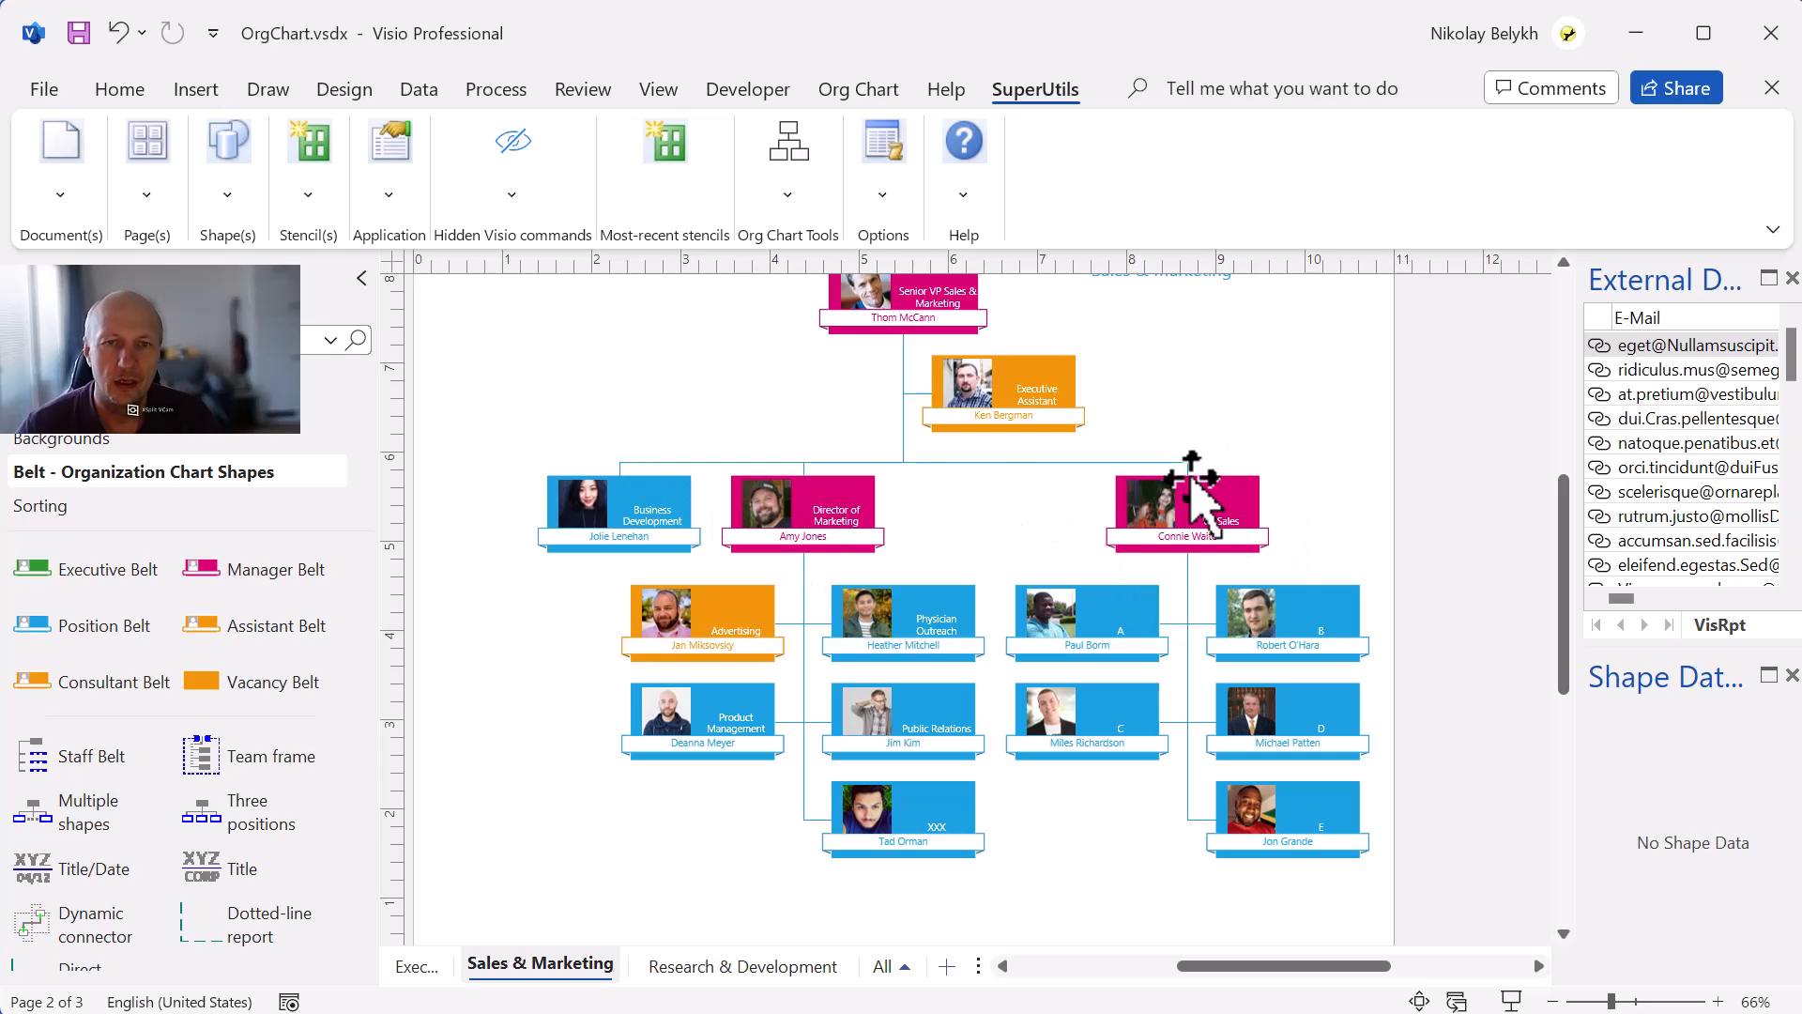
Move the VP Sales position one place to the left among its peers.
left_click(868, 91)
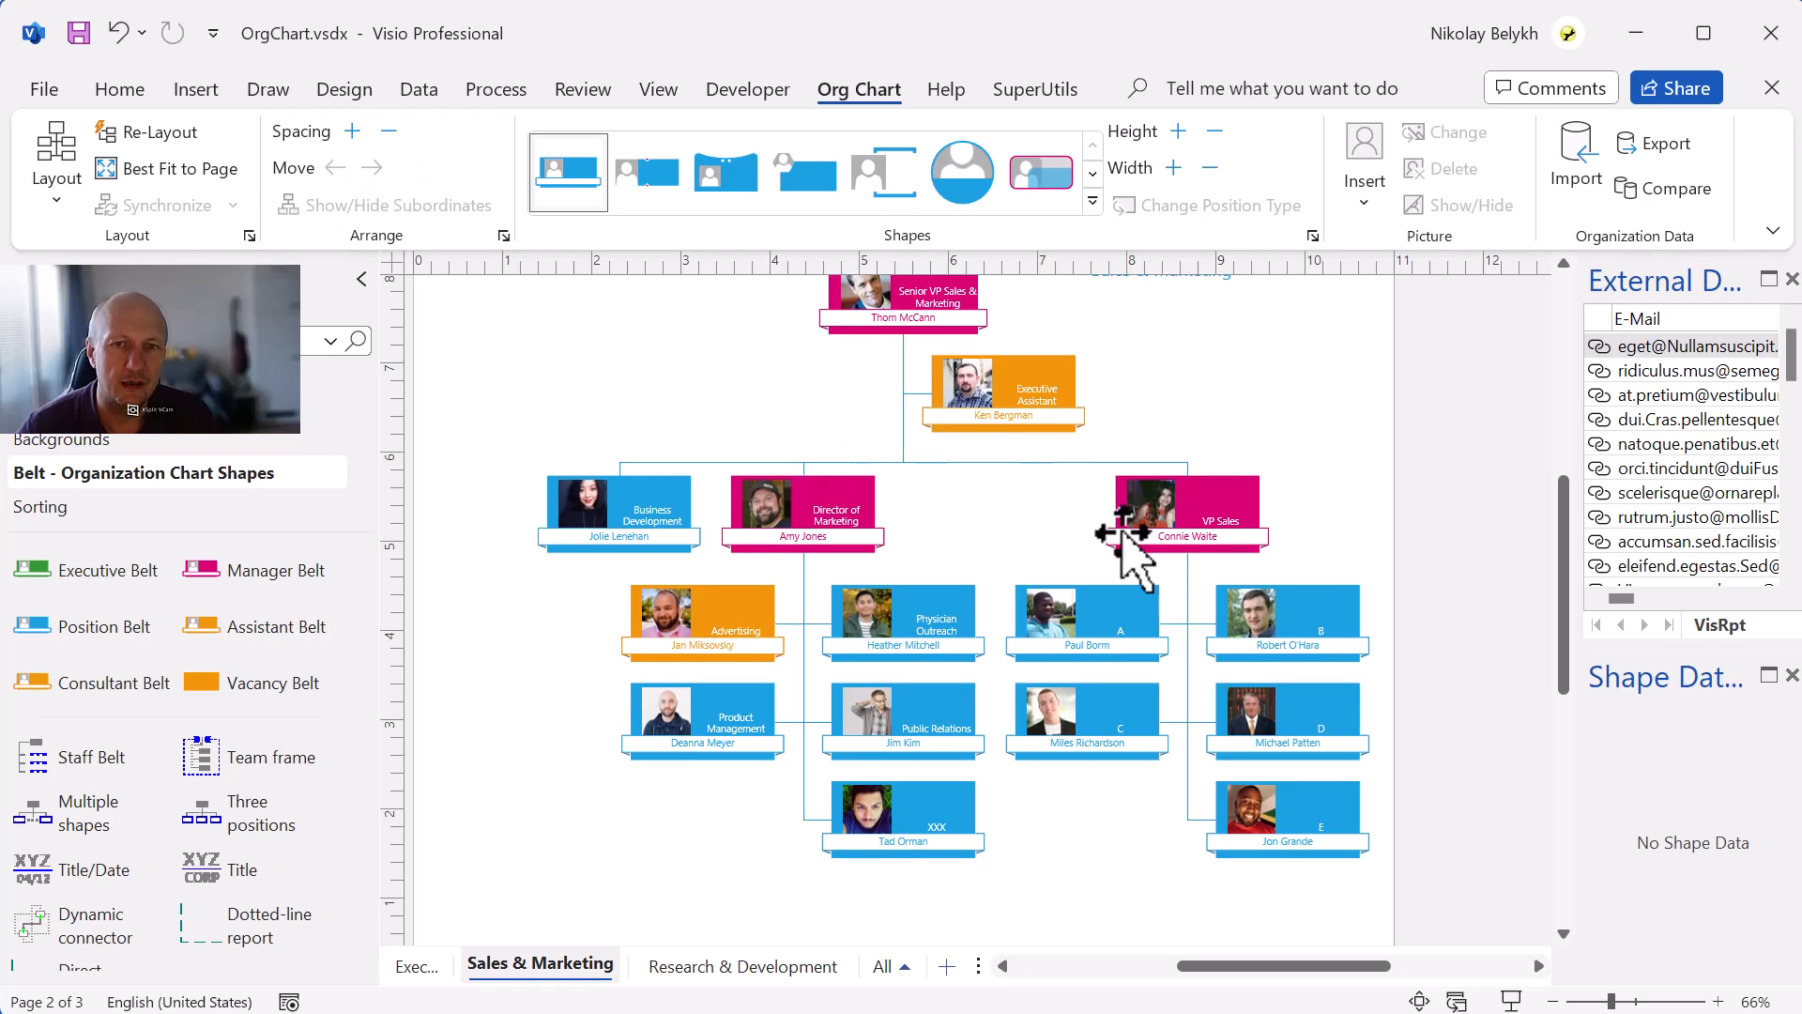
left_click(1178, 519)
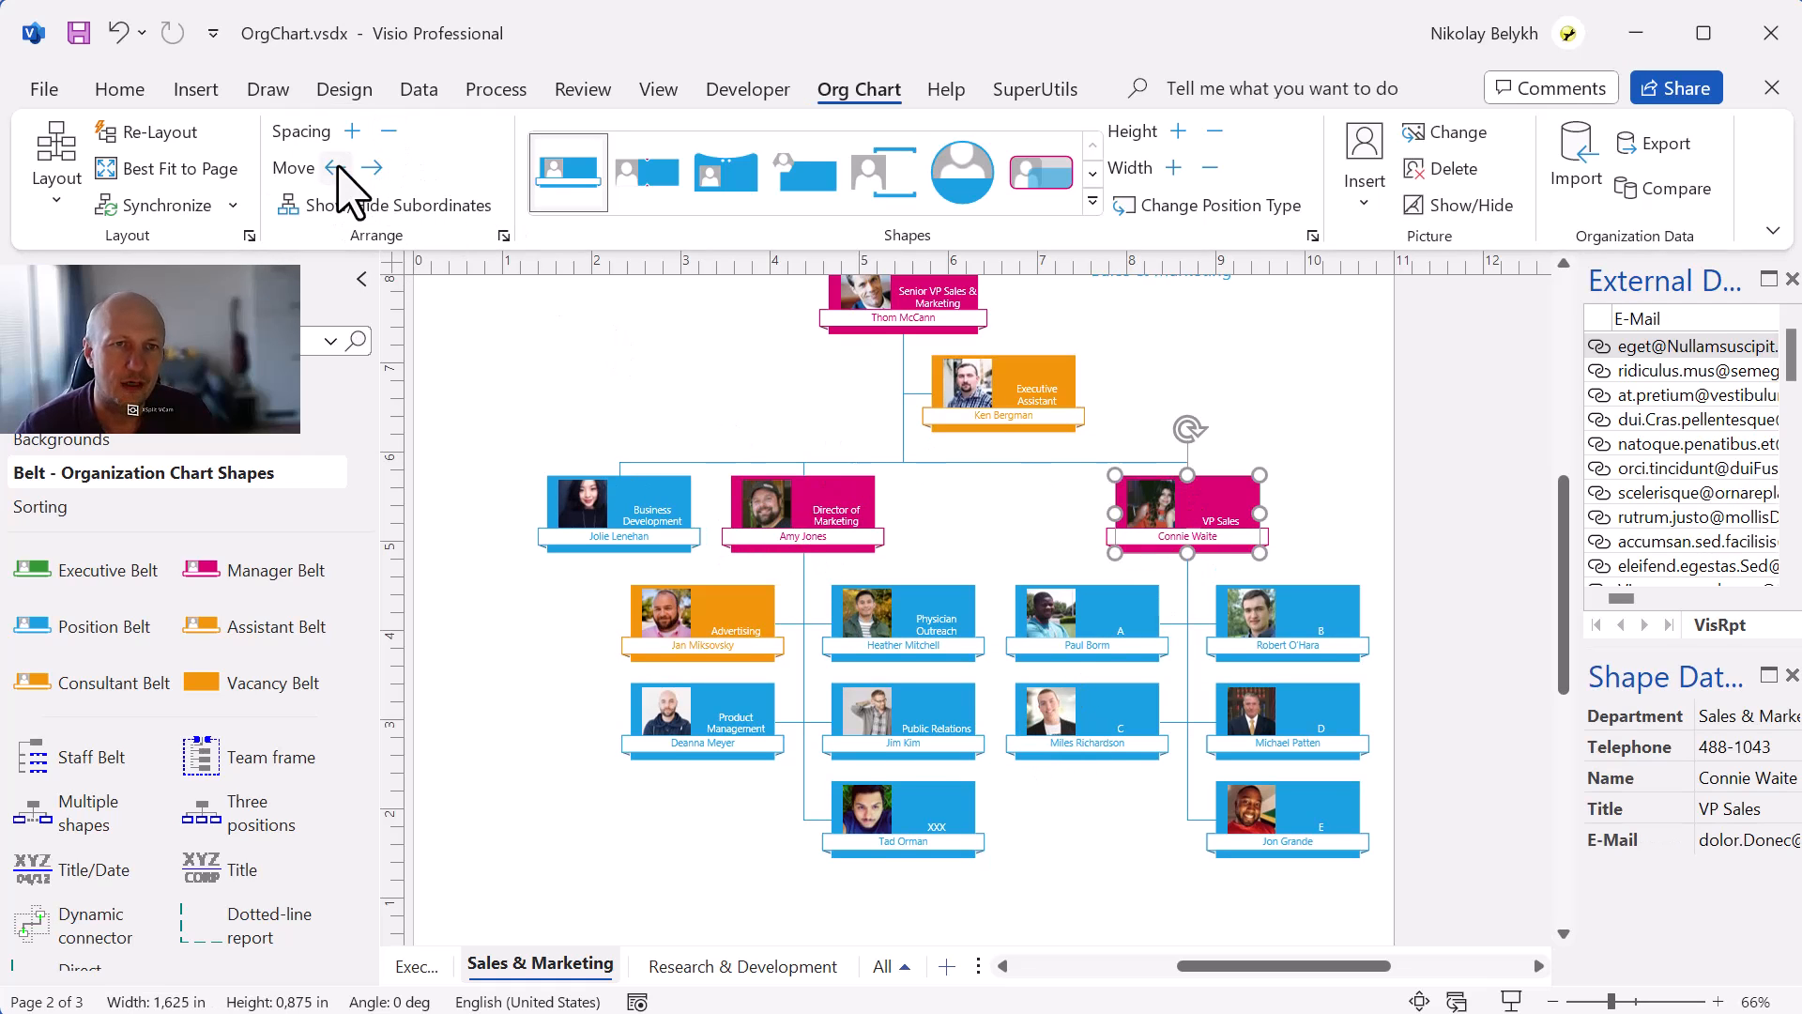
left_click(335, 167)
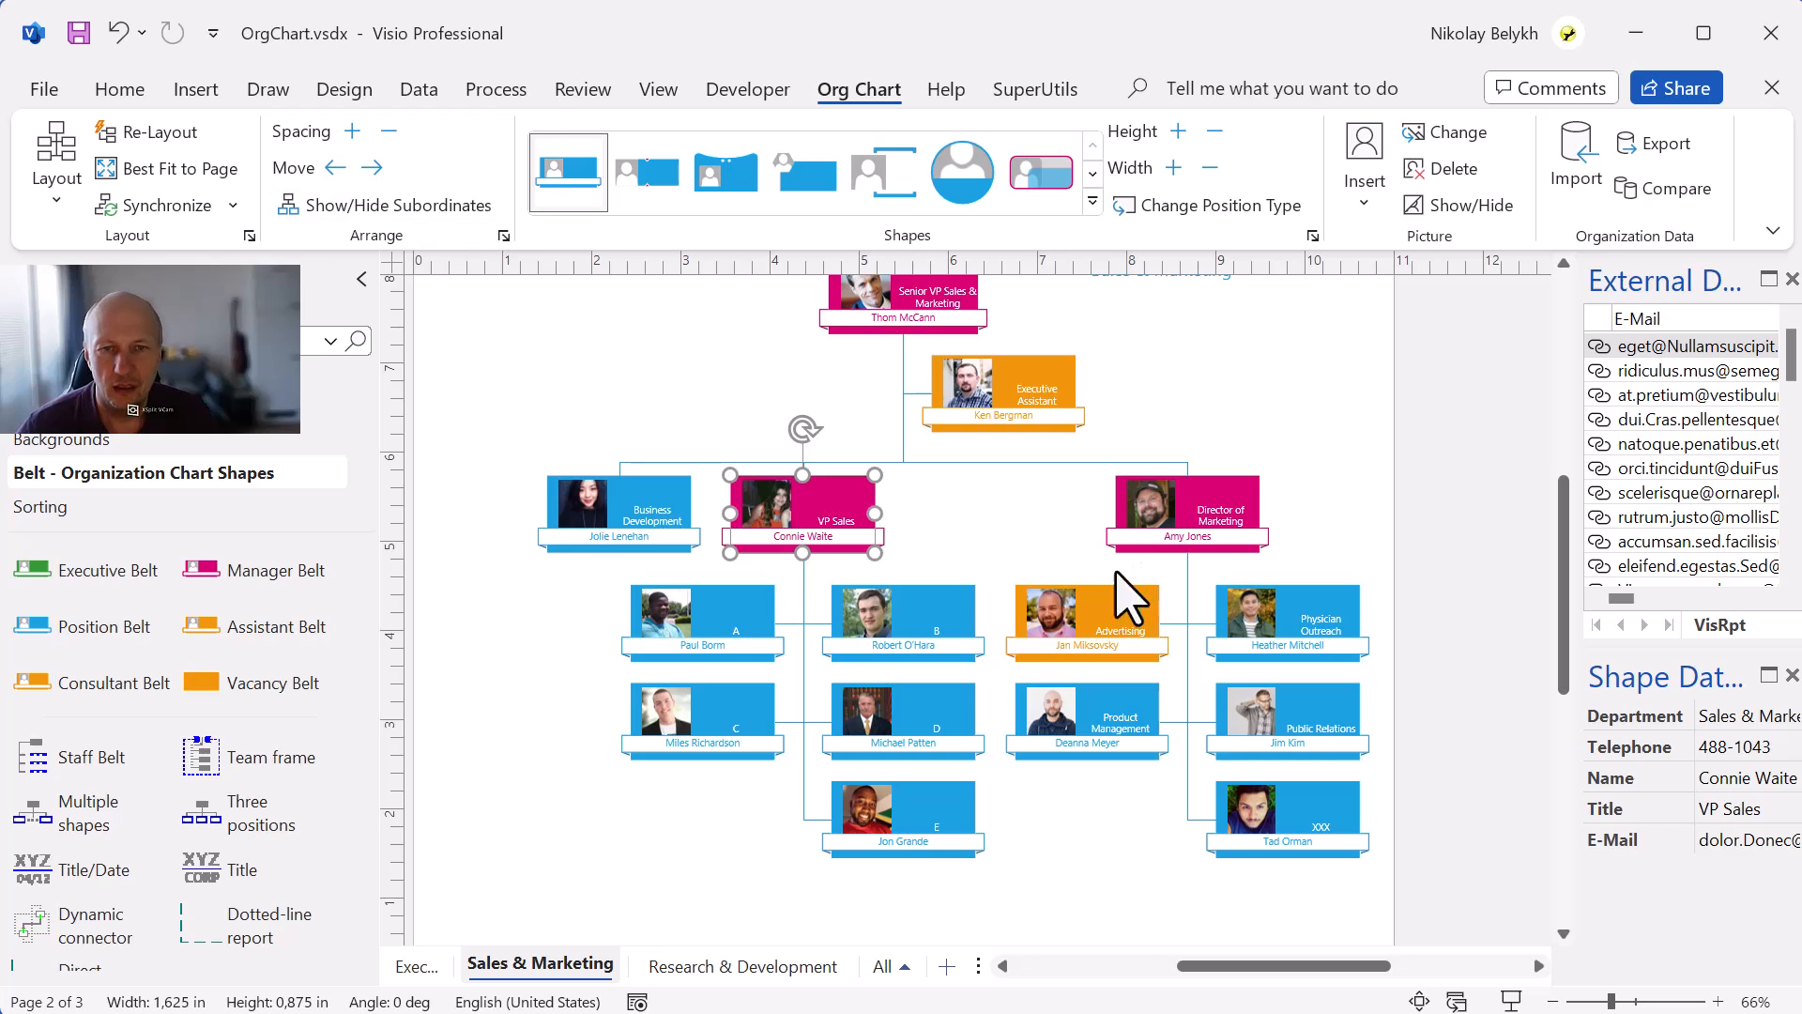